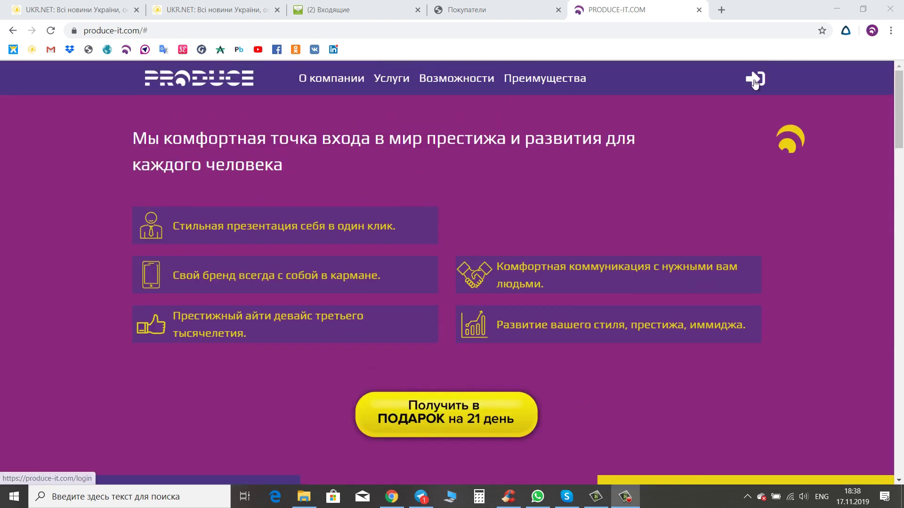
# - Visit the login page, then the registration and password-recovery pages, and scroll the login page to the footer
pyautogui.click(754, 83)
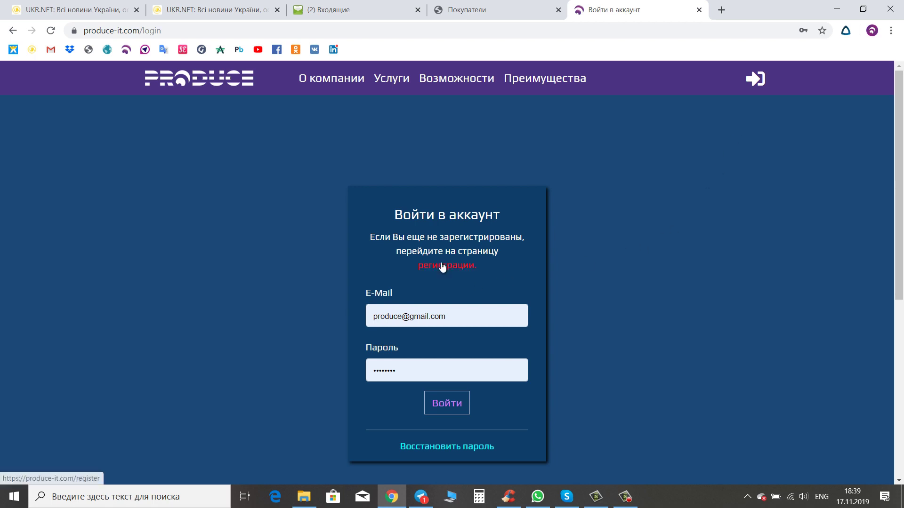
pyautogui.click(446, 265)
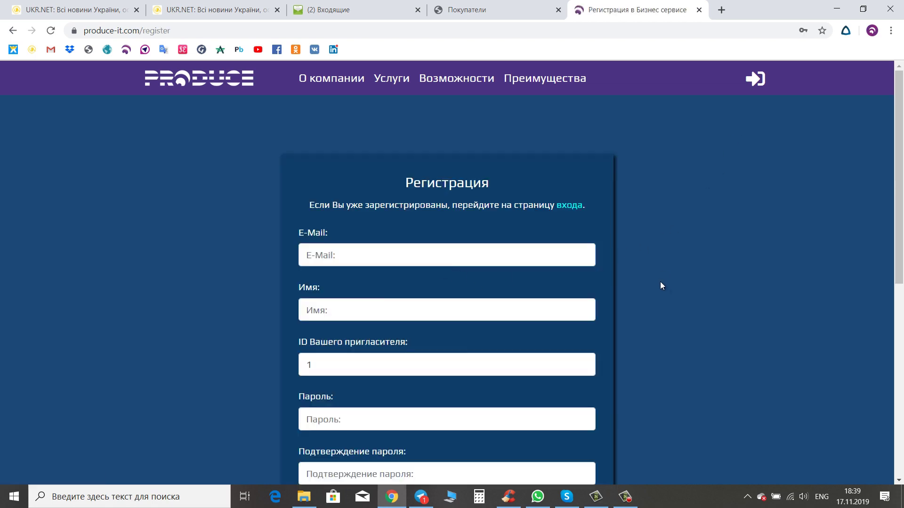
pyautogui.click(573, 210)
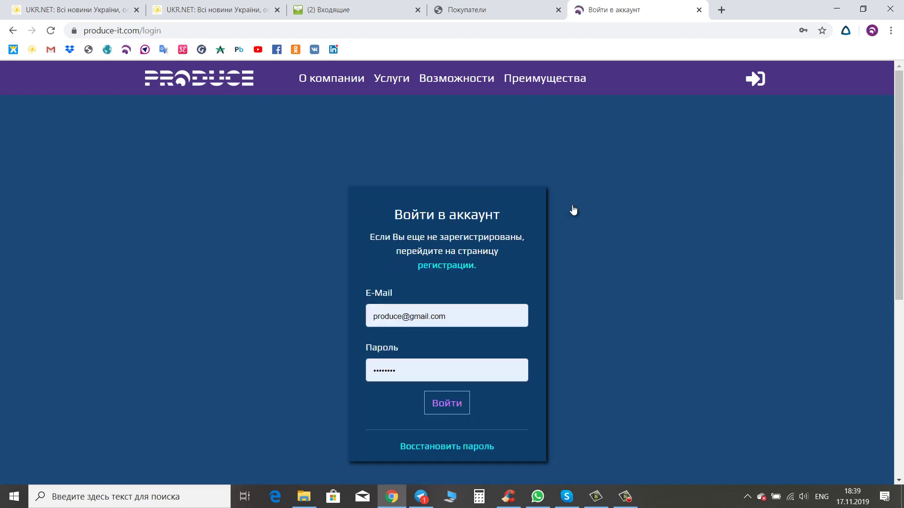
pyautogui.click(448, 447)
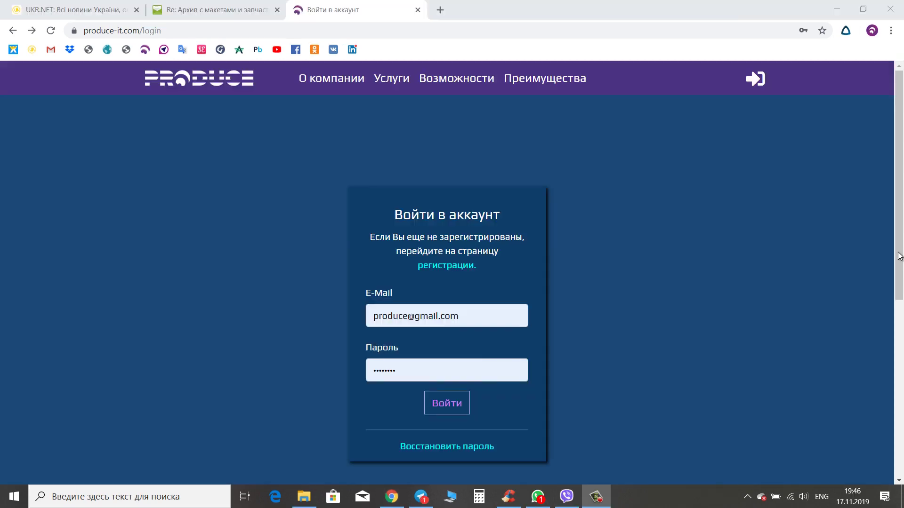
pyautogui.moveTo(900, 256); pyautogui.dragTo(900, 431)
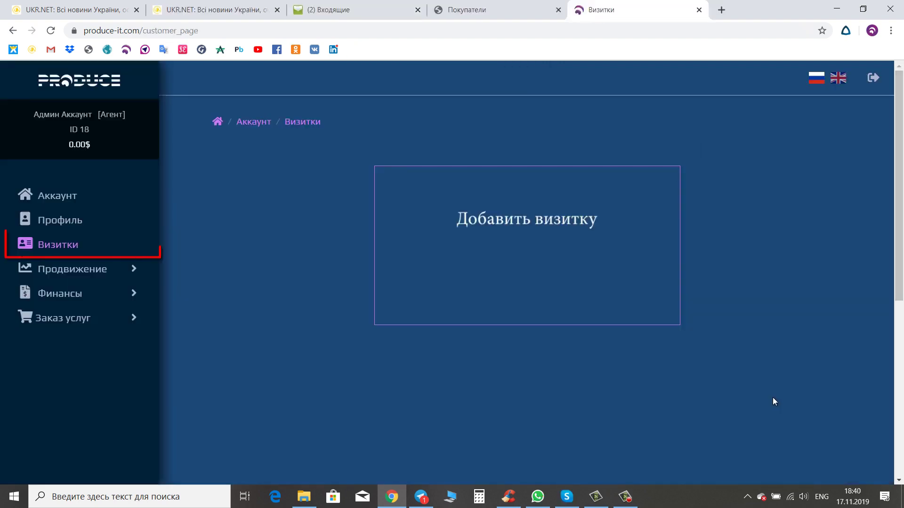
# - Add a new business card and save it with the prefilled profile details
pyautogui.click(523, 228)
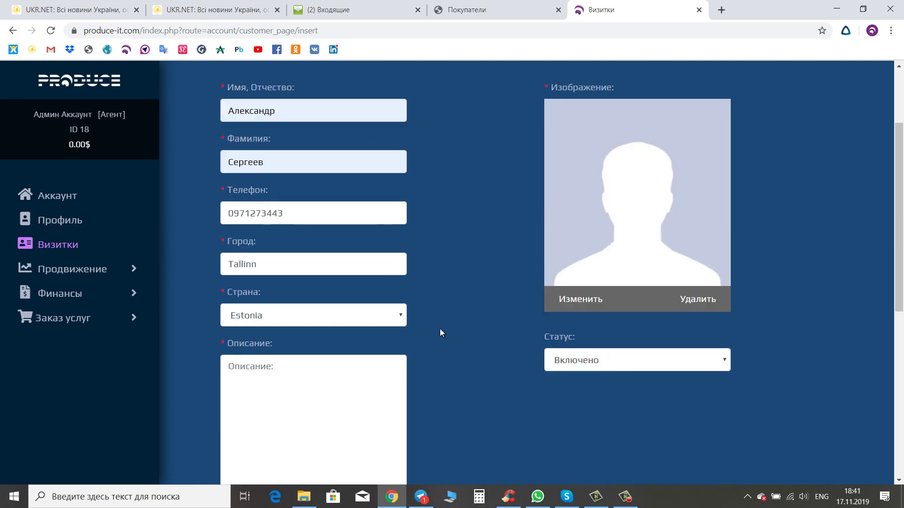
pyautogui.scroll(-3, 522, 329)
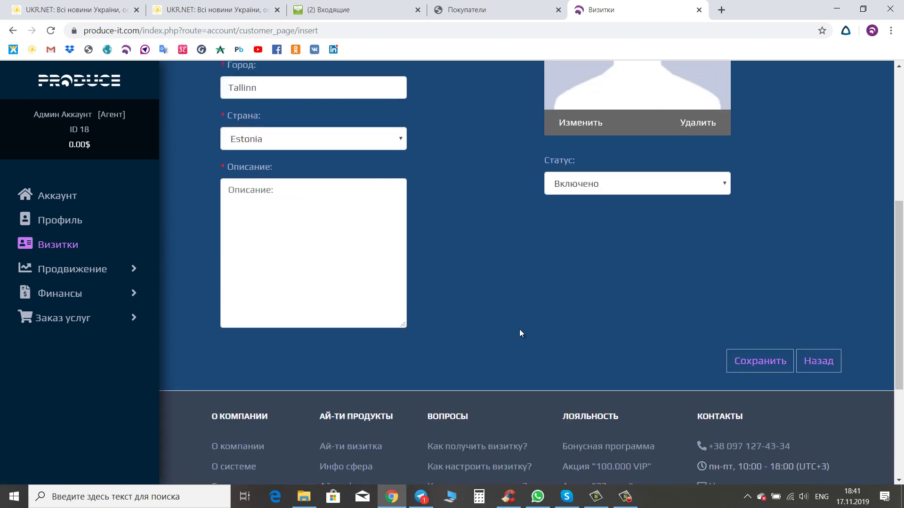
pyautogui.click(766, 364)
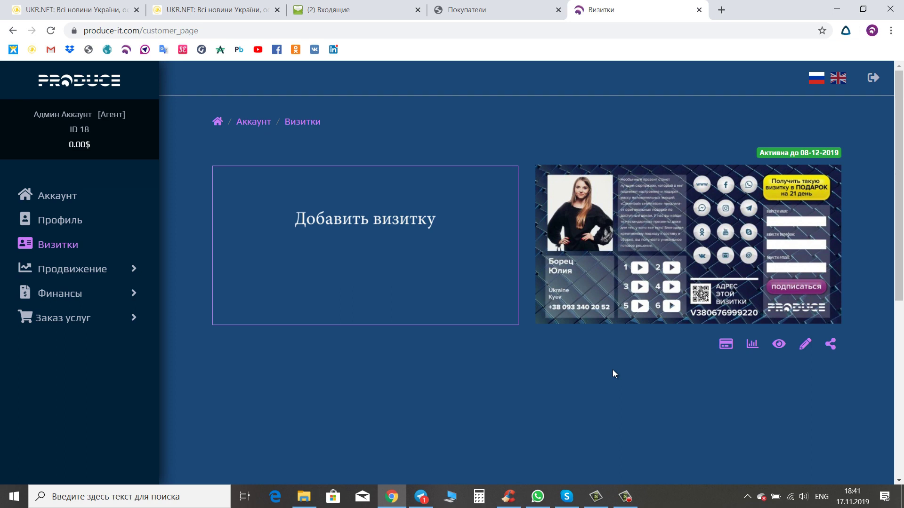
# - Apply the orange template in the card's design settings
pyautogui.click(805, 345)
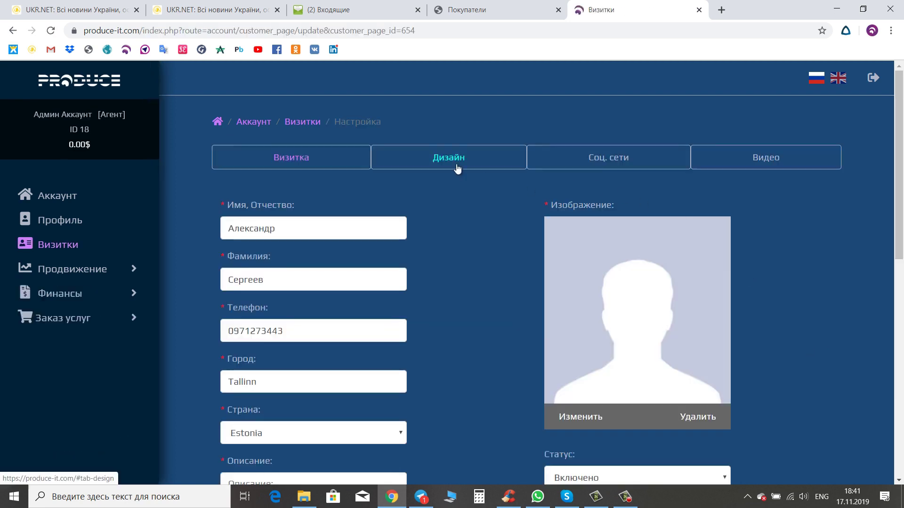
pyautogui.click(456, 168)
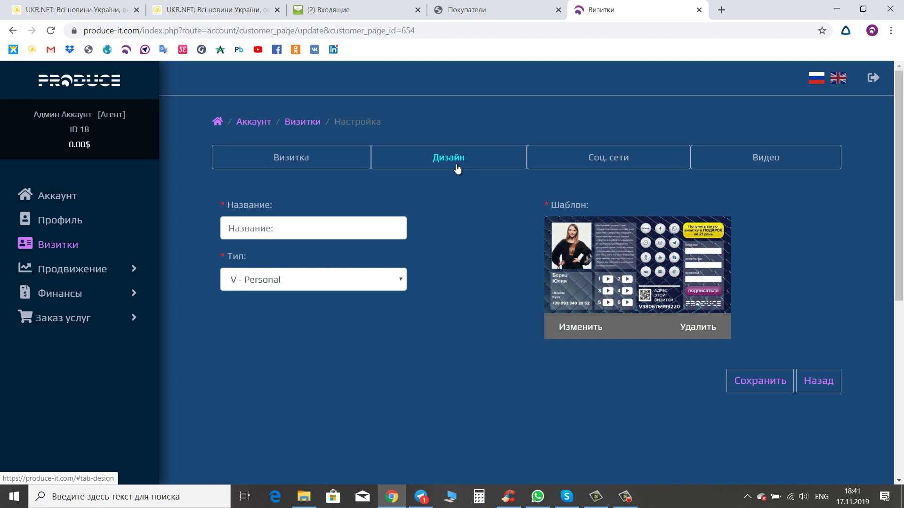
pyautogui.click(590, 331)
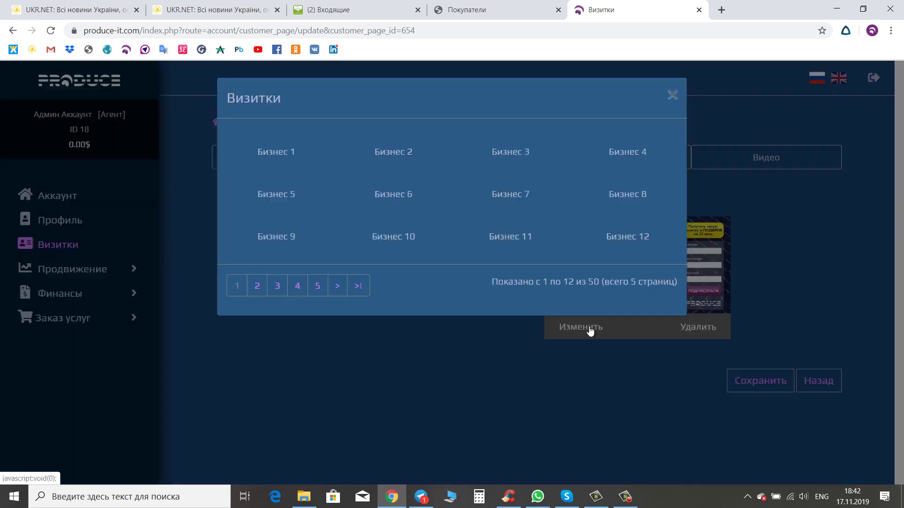
pyautogui.click(616, 254)
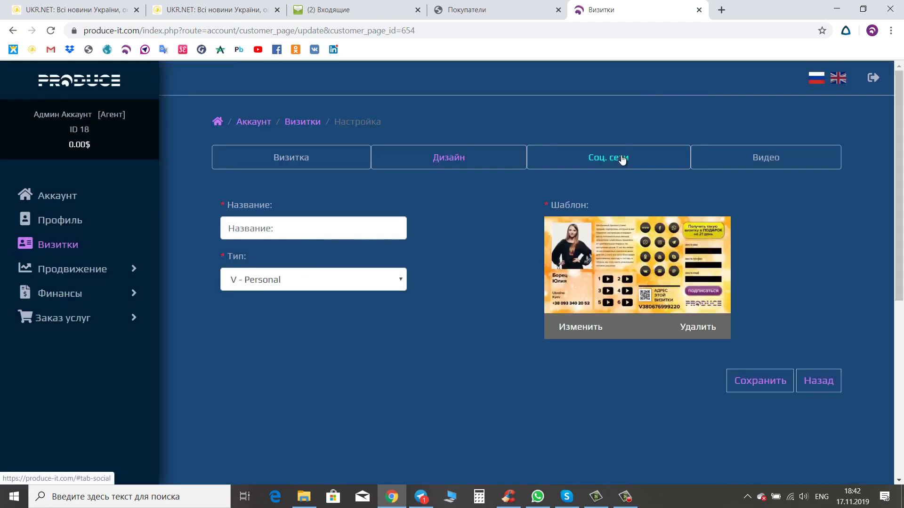
# - Name the card 'визитка', keep type V - Personal, and save the changes
pyautogui.click(303, 227)
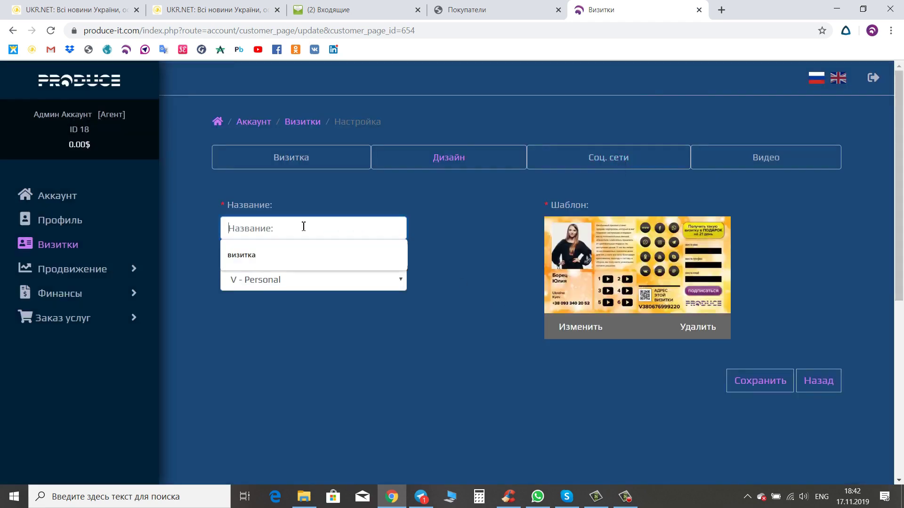
pyautogui.click(250, 256)
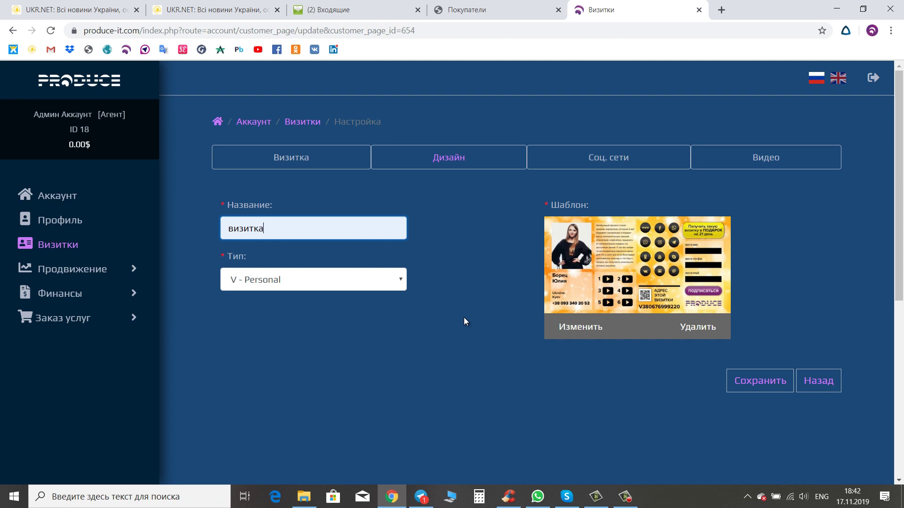
pyautogui.click(401, 281)
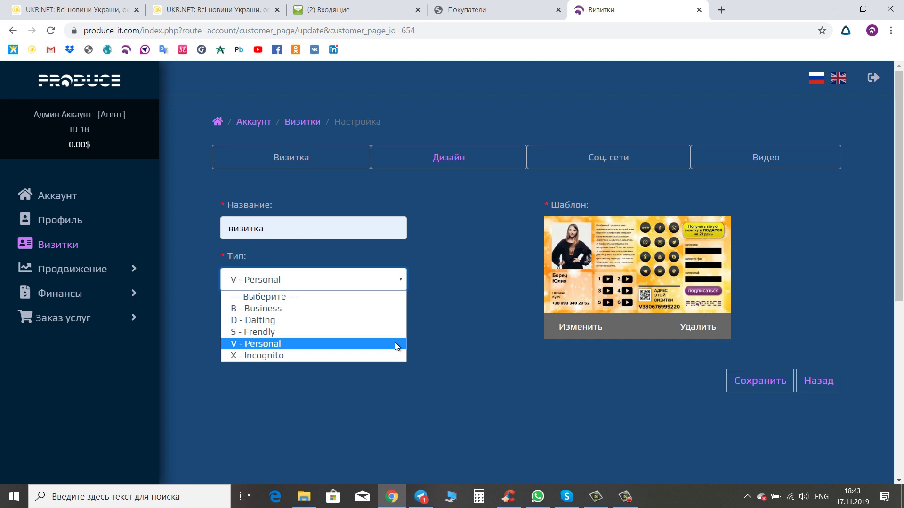
pyautogui.click(395, 344)
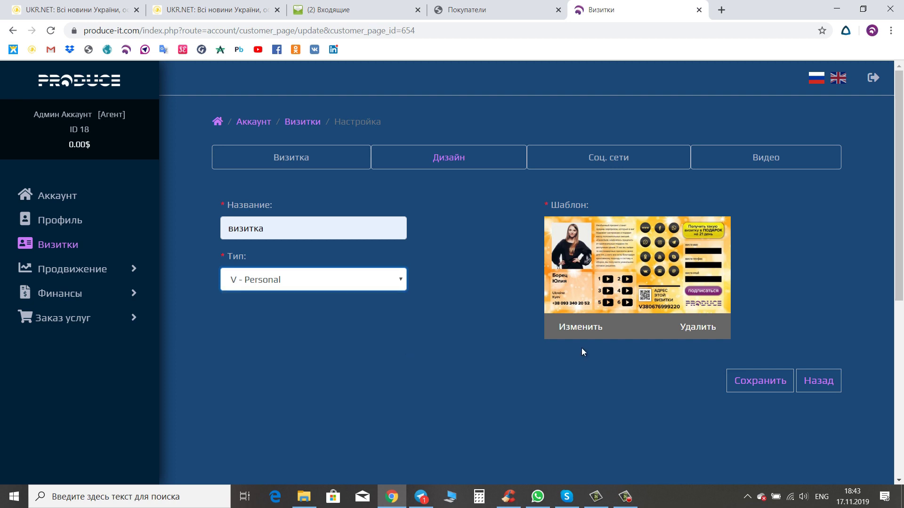
pyautogui.click(752, 383)
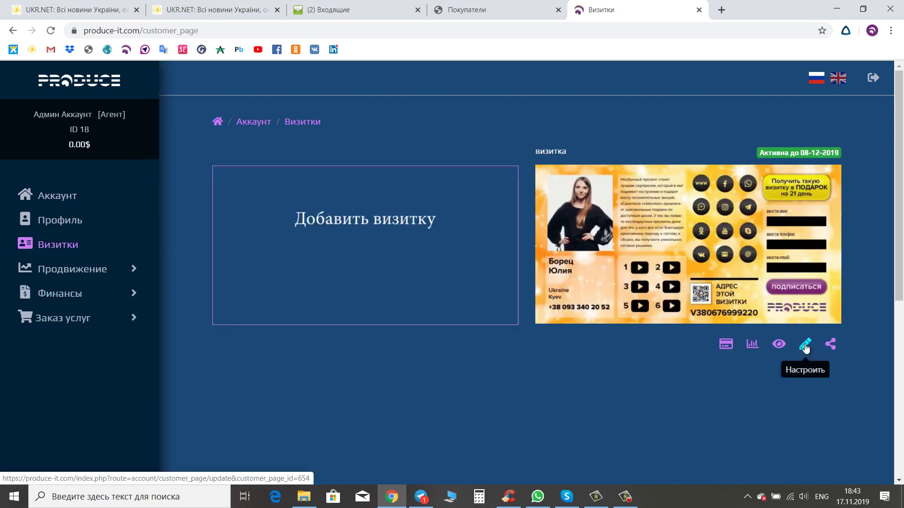
# - Open the card's social networks table and add four empty link rows
pyautogui.click(805, 346)
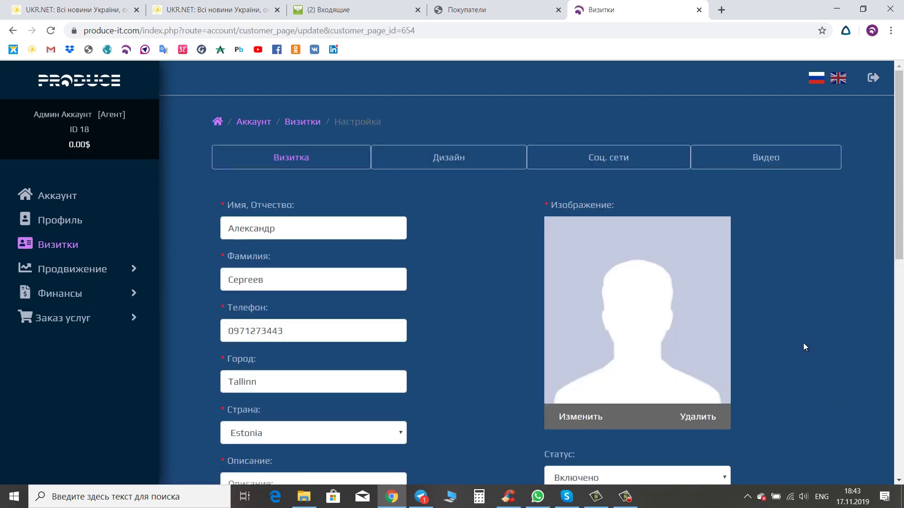
pyautogui.click(594, 164)
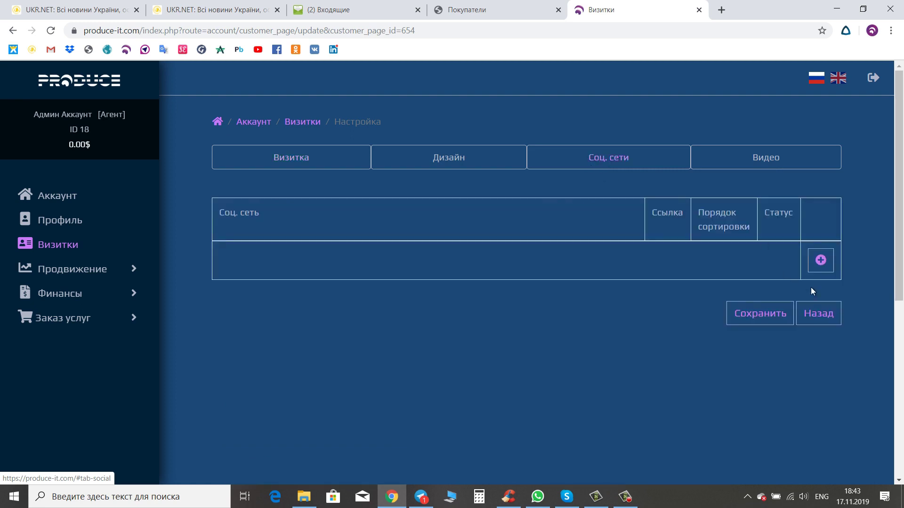
pyautogui.click(820, 260)
pyautogui.click(821, 299)
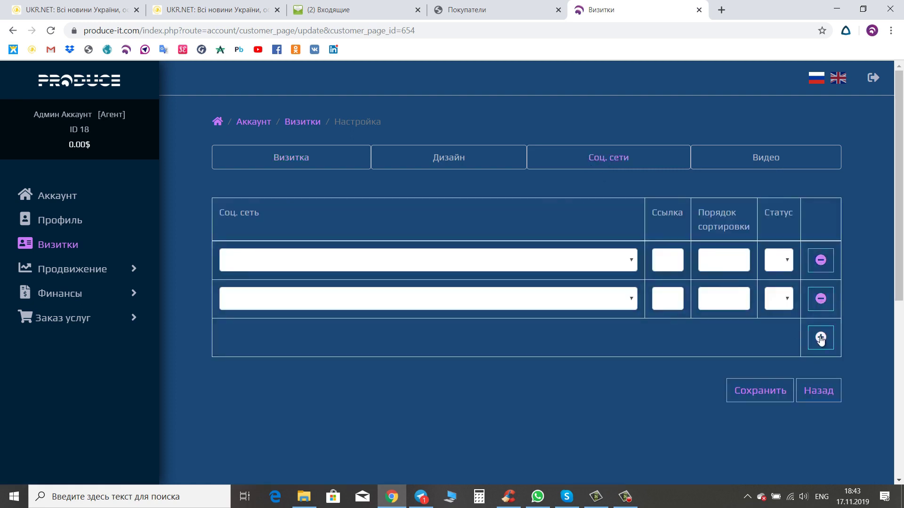
pyautogui.click(821, 338)
pyautogui.click(821, 376)
# - Add six more empty rows, bringing the table to ten, then return to the first row
pyautogui.scroll(-1, 821, 417)
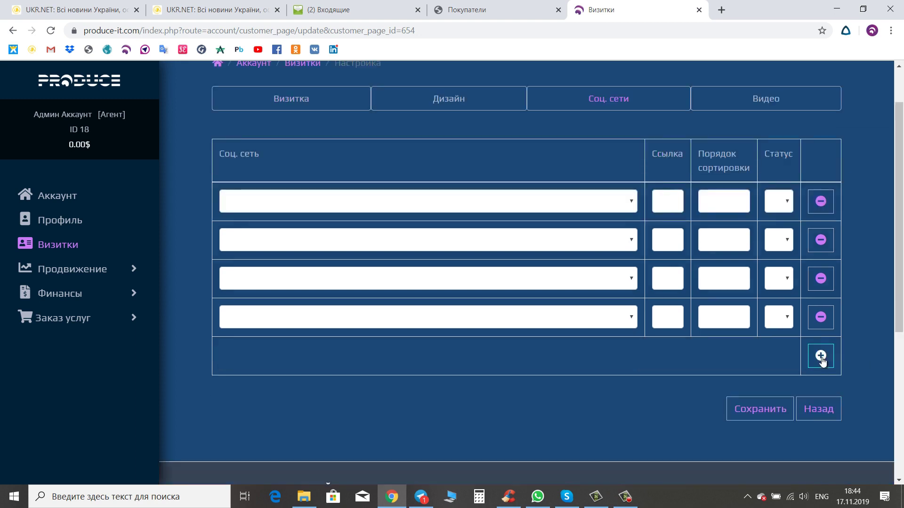
pyautogui.click(822, 359)
pyautogui.click(822, 395)
pyautogui.click(821, 434)
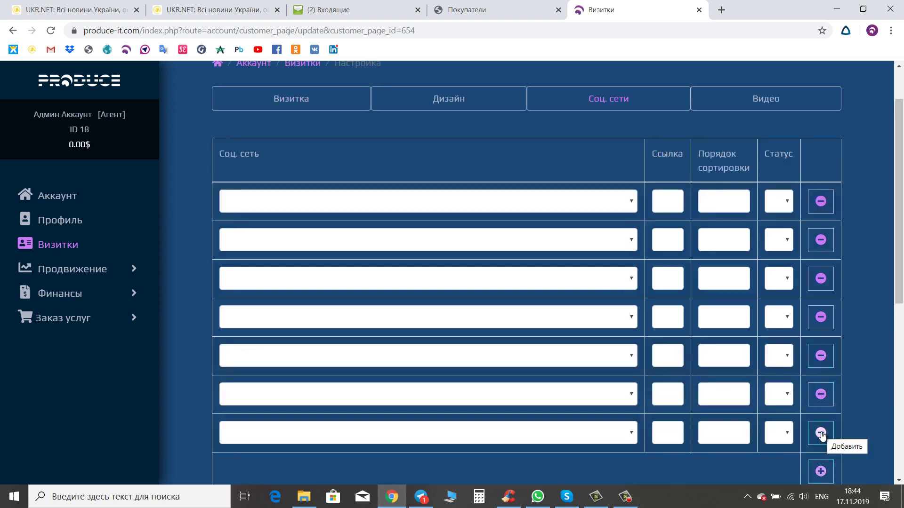
pyautogui.scroll(-2, 822, 434)
pyautogui.click(820, 355)
pyautogui.click(820, 393)
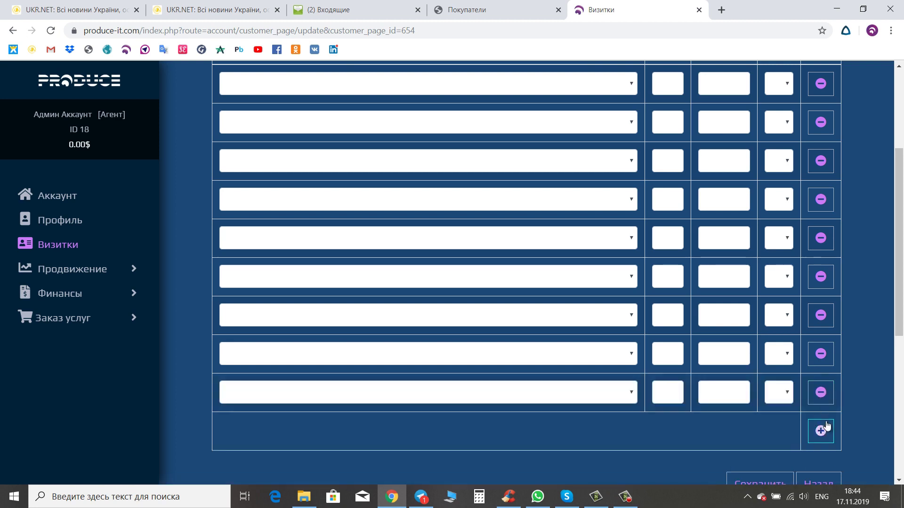
pyautogui.click(826, 428)
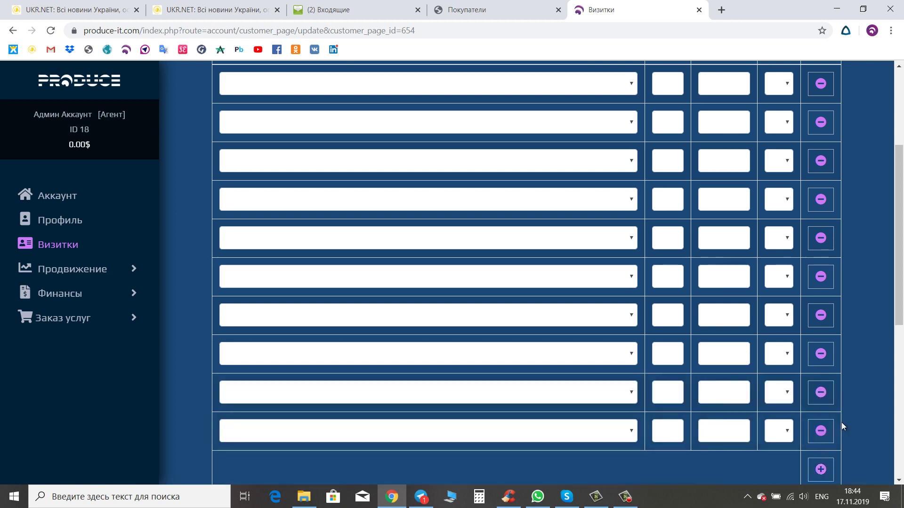
pyautogui.scroll(3, 841, 422)
pyautogui.click(630, 200)
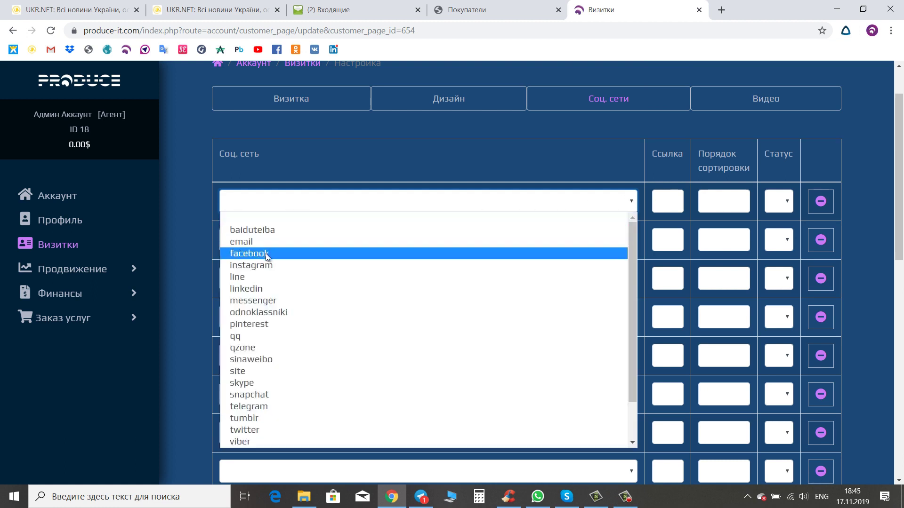
# - Start row 1's link with 'https' and number the first five rows' sort order 1 to 5
pyautogui.click(668, 202)
pyautogui.write('https')
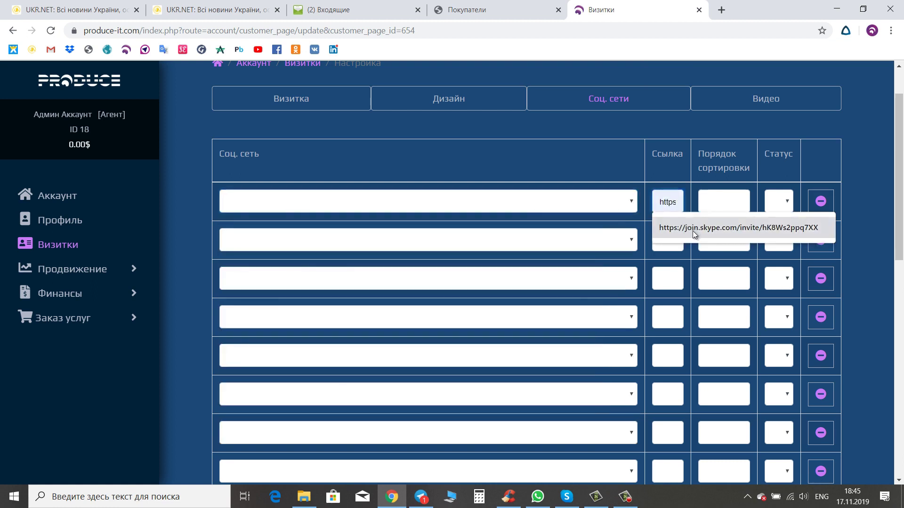
pyautogui.click(719, 199)
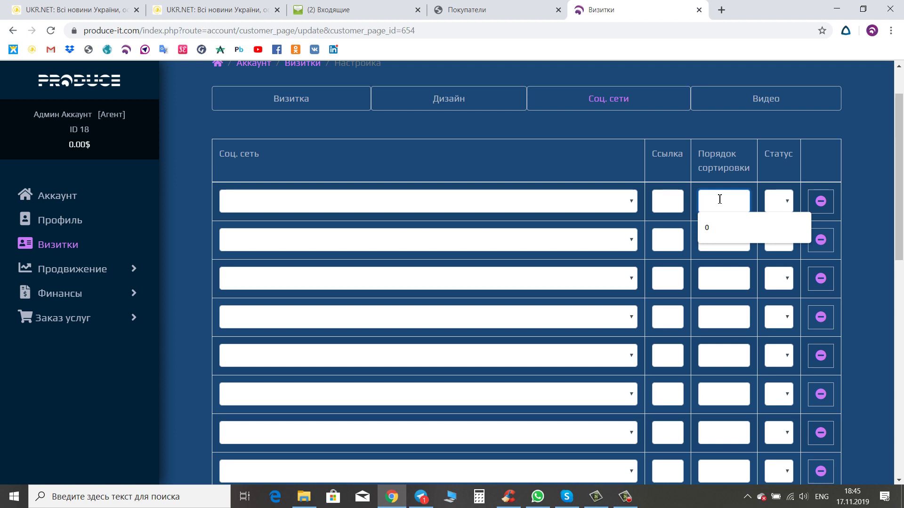
pyautogui.write('1')
pyautogui.click(726, 238)
pyautogui.write('2')
pyautogui.click(729, 280)
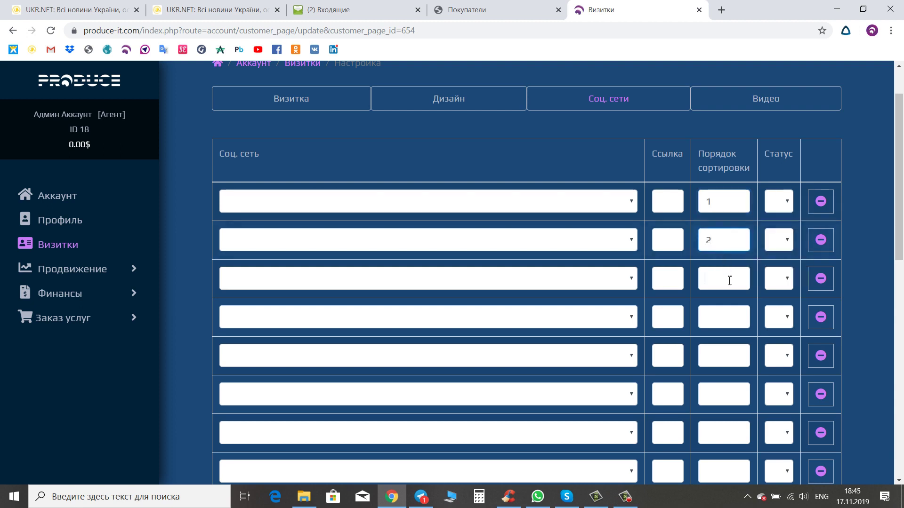
pyautogui.write('3')
pyautogui.click(710, 319)
pyautogui.write('4')
pyautogui.click(712, 353)
pyautogui.write('5')
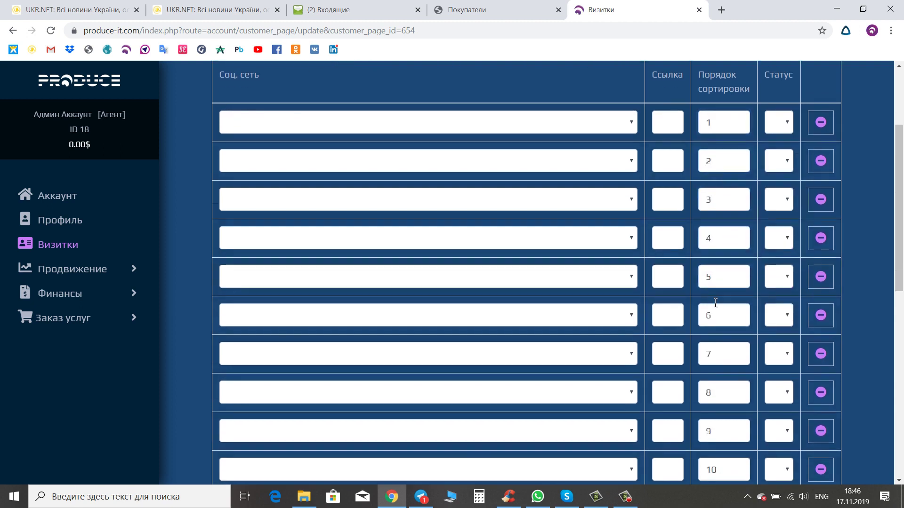
pyautogui.scroll(-2, 716, 303)
pyautogui.scroll(4, 714, 305)
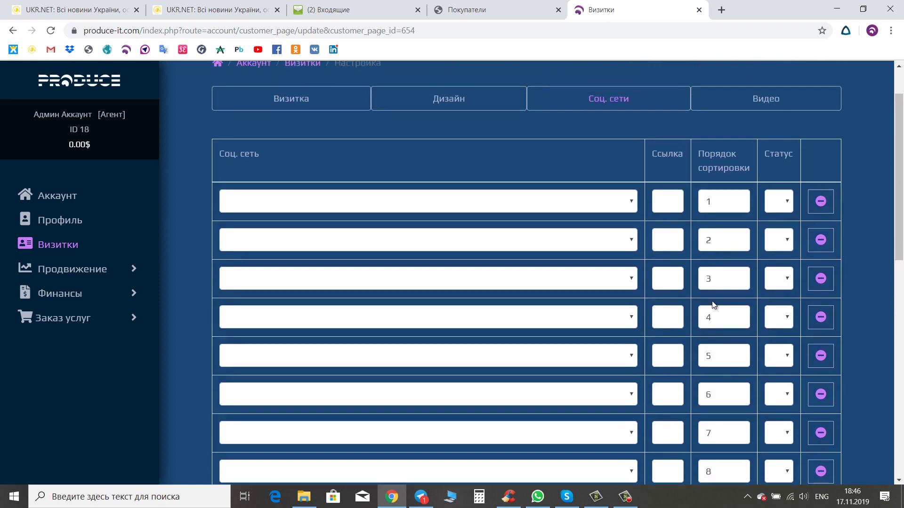
# - Set row 1's network to site and paste the website address as its link
pyautogui.click(632, 202)
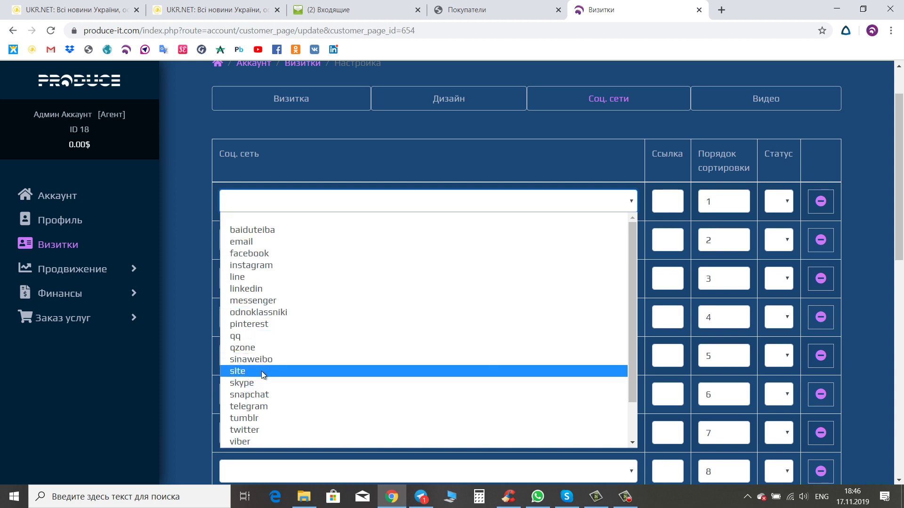
pyautogui.click(262, 371)
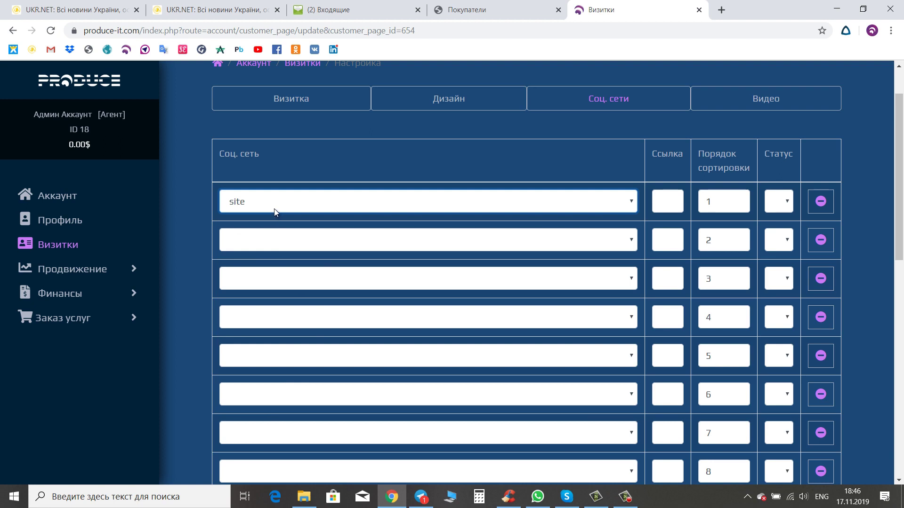
pyautogui.click(667, 201)
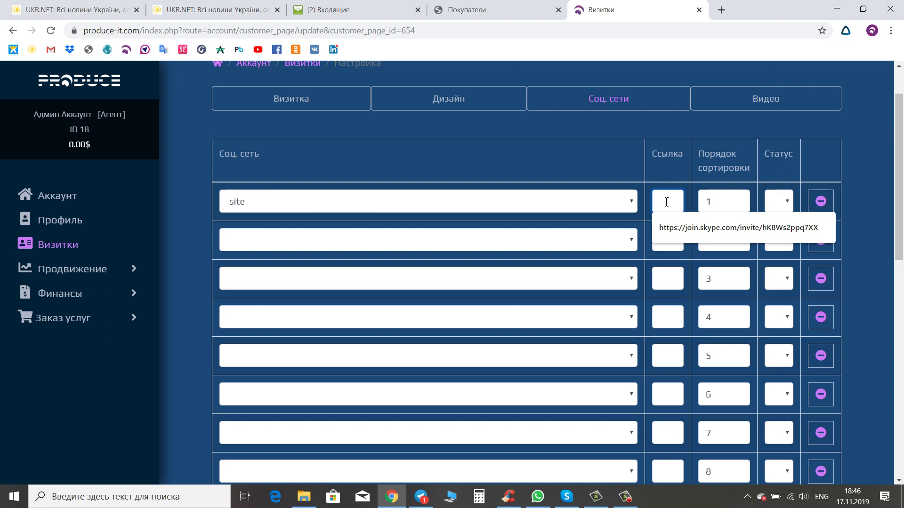
pyautogui.hotkey('ctrl', 'v')
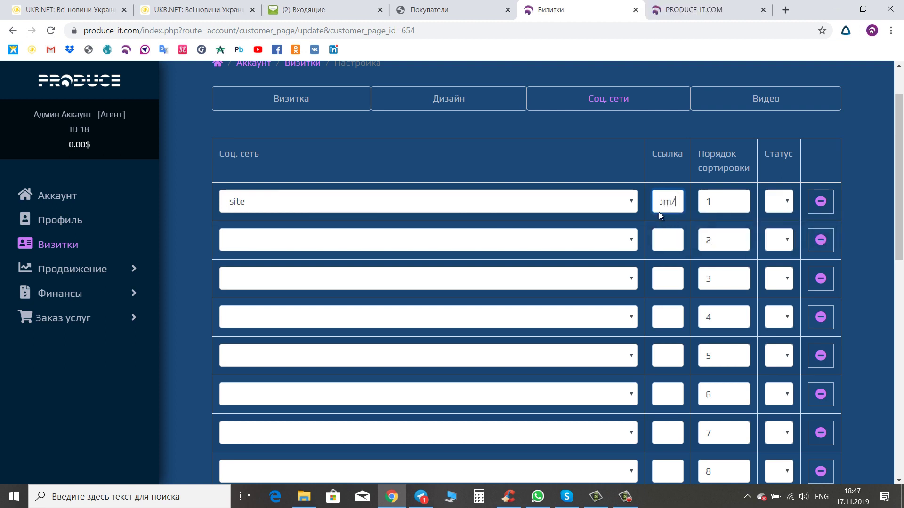
# - Set row 2 to email with the pasted e-mail address, and row 3's network to facebook
pyautogui.click(633, 242)
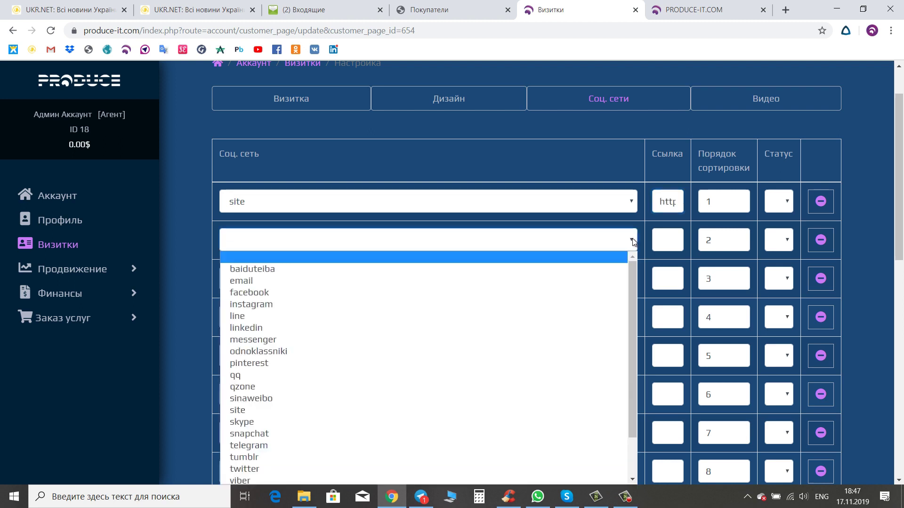
pyautogui.click(238, 281)
pyautogui.click(667, 240)
pyautogui.hotkey('ctrl', 'v')
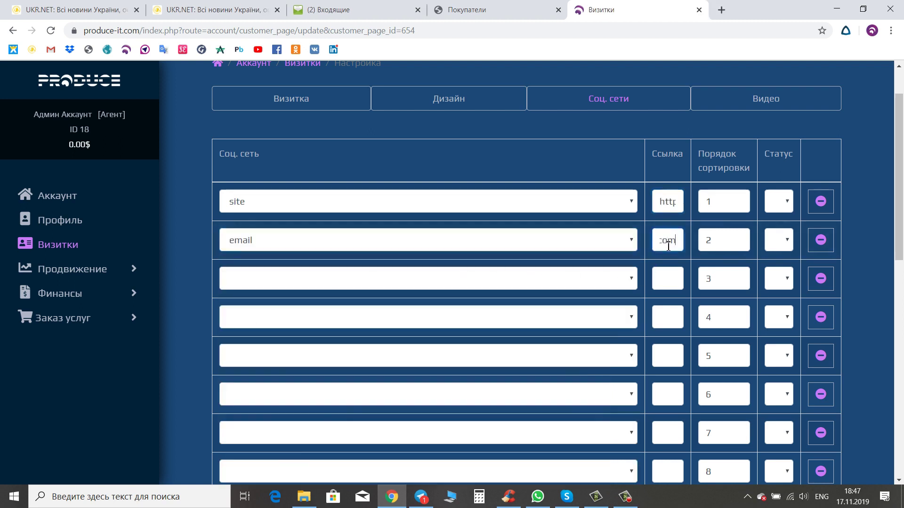
pyautogui.click(667, 278)
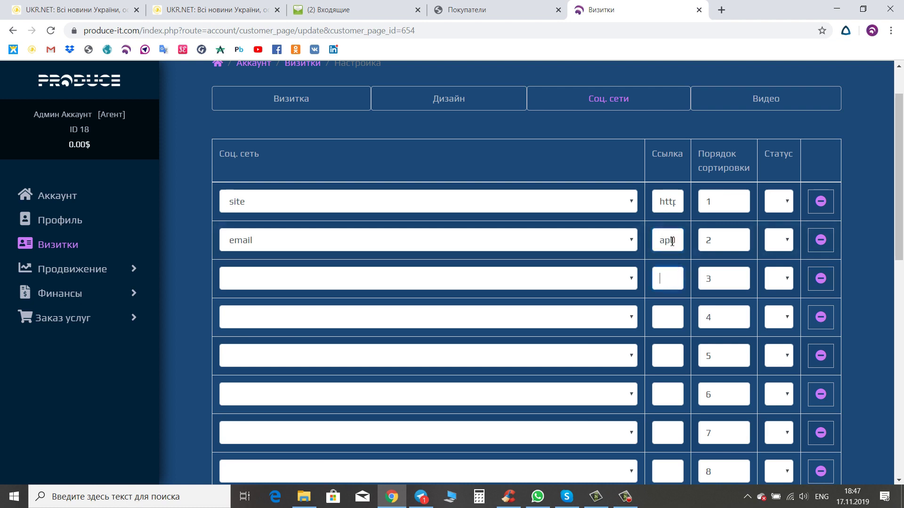
pyautogui.click(632, 280)
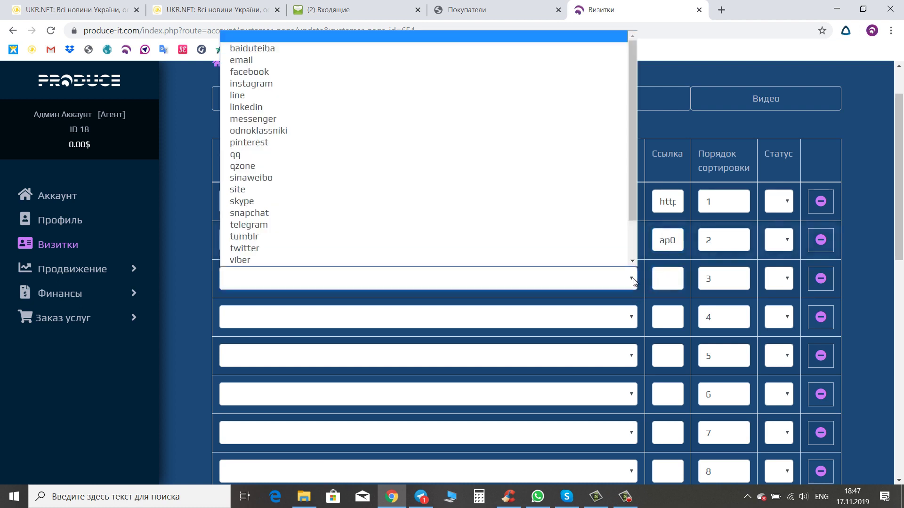
pyautogui.click(255, 72)
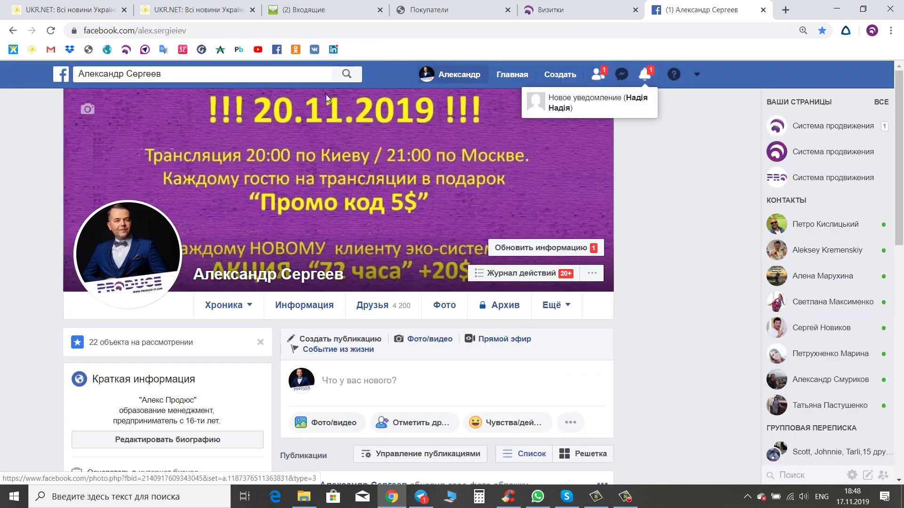
# - Copy the Facebook profile URL from the address bar and paste it into the facebook row
pyautogui.moveTo(186, 30); pyautogui.dragTo(85, 46)
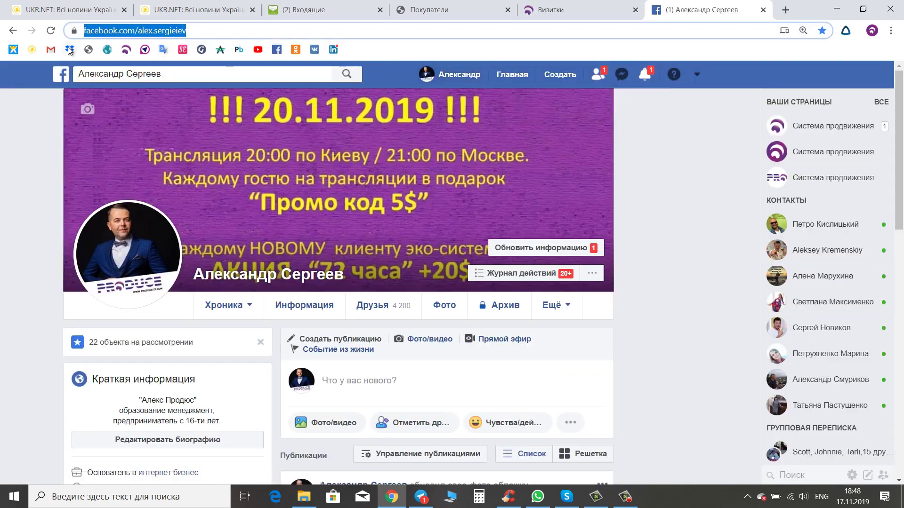
pyautogui.rightClick(109, 30)
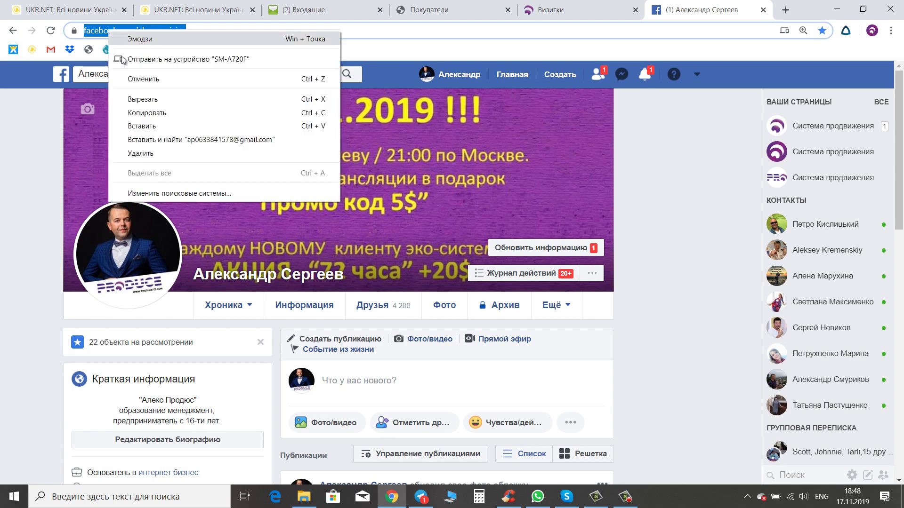
pyautogui.click(151, 113)
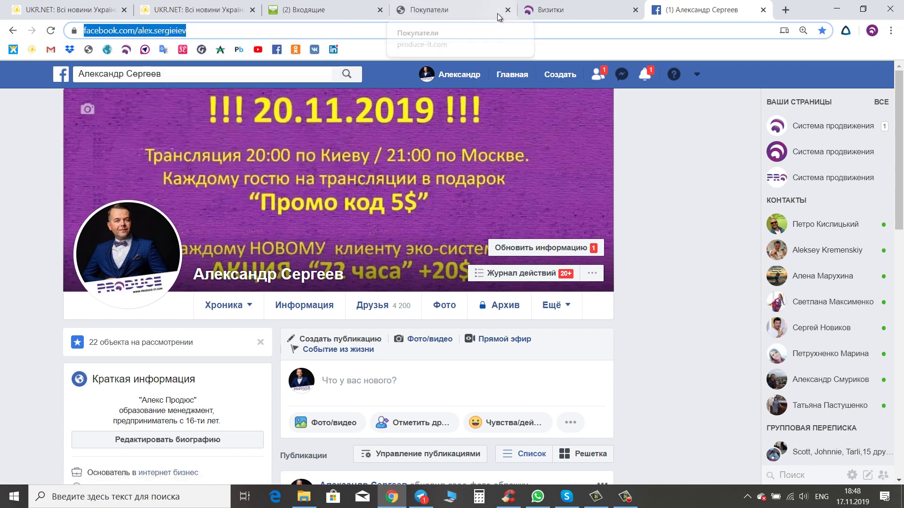
pyautogui.click(572, 10)
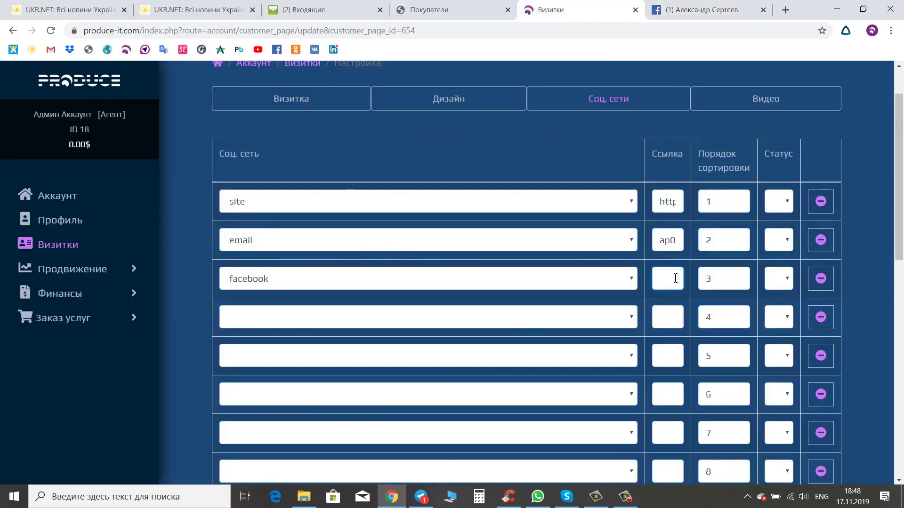
pyautogui.hotkey('ctrl', 'v')
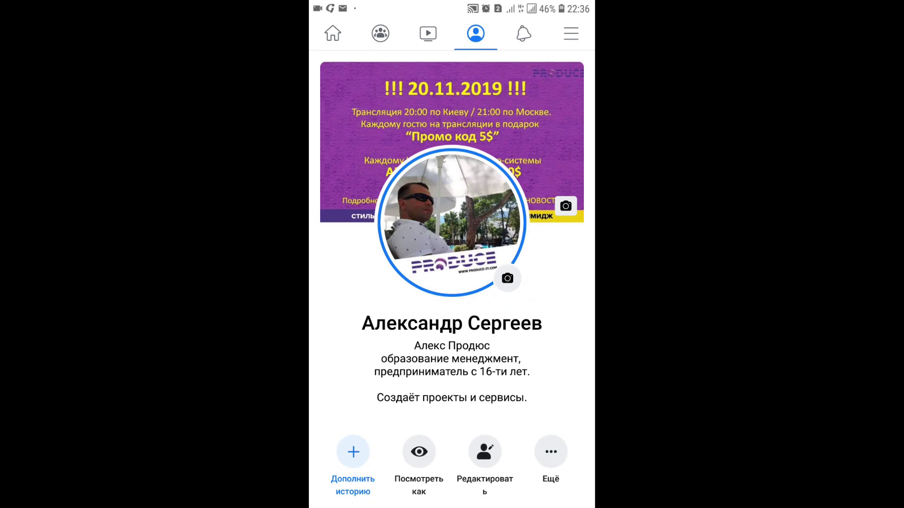
# - Copy the Facebook profile link from the profile's Ещё menu
pyautogui.scroll(-3, 452, 283)
pyautogui.click(551, 323)
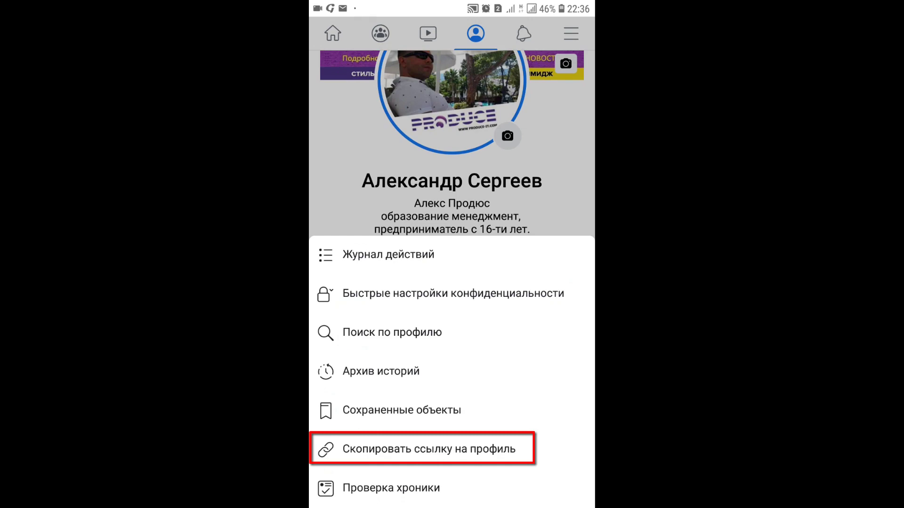
pyautogui.click(421, 449)
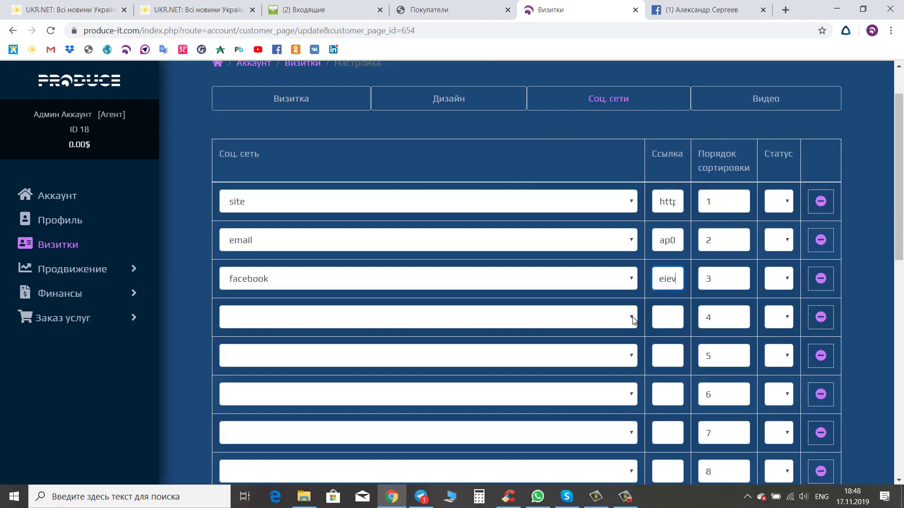
# - Set row 4 to instagram and paste the produceitcom Instagram page URL as its link
pyautogui.click(633, 320)
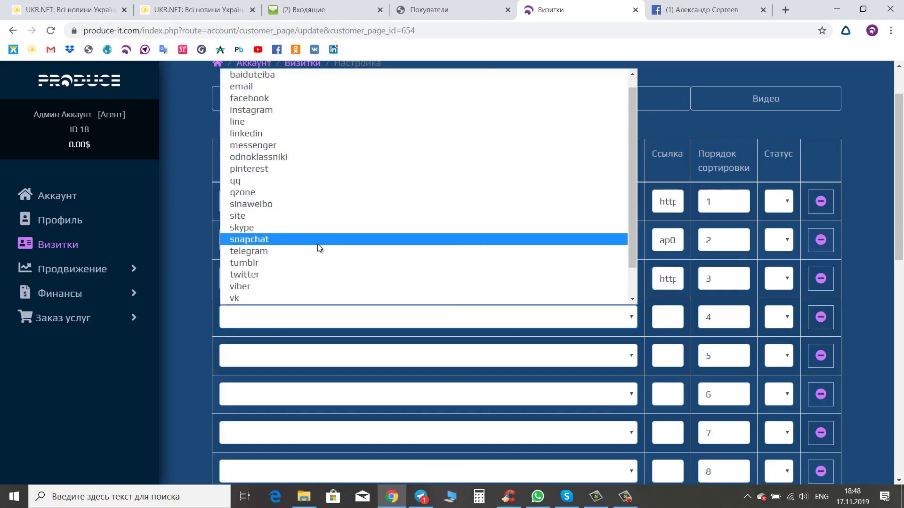
pyautogui.click(261, 114)
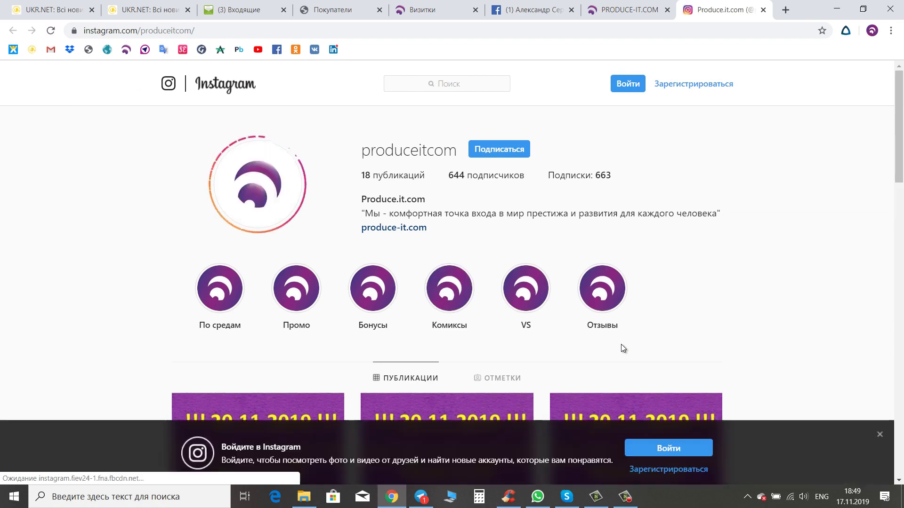
pyautogui.click(195, 33)
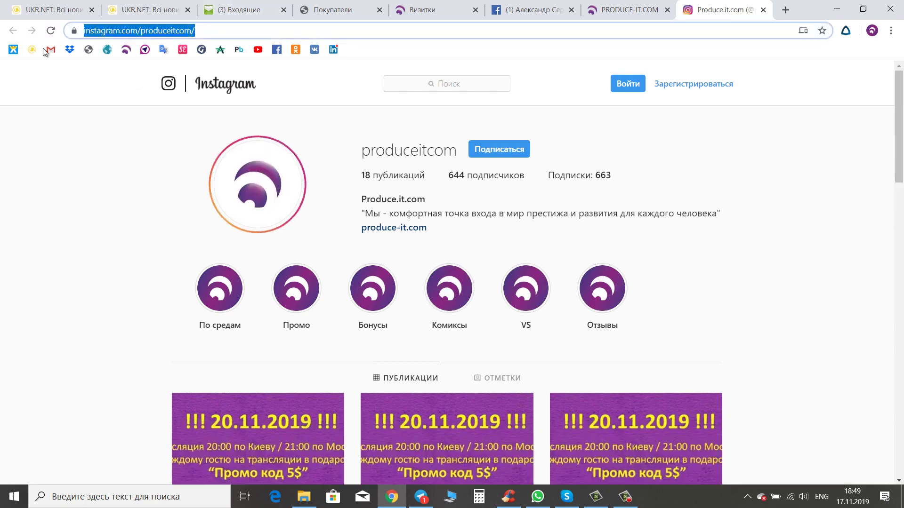
pyautogui.rightClick(116, 27)
pyautogui.click(160, 109)
pyautogui.click(447, 8)
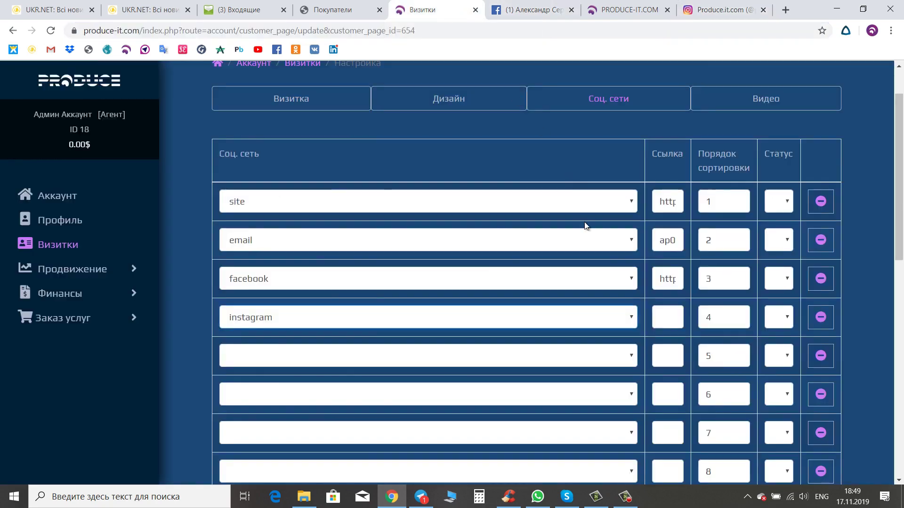
pyautogui.click(661, 320)
pyautogui.hotkey('ctrl', 'v')
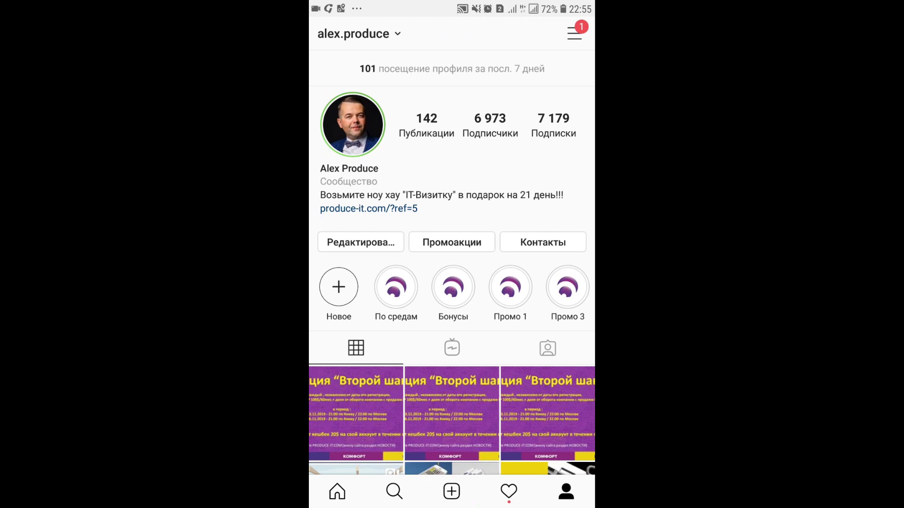
# - Copy Instagram's invite-friends link via Settings > Приглашайте друзей and the share sheet
pyautogui.click(574, 34)
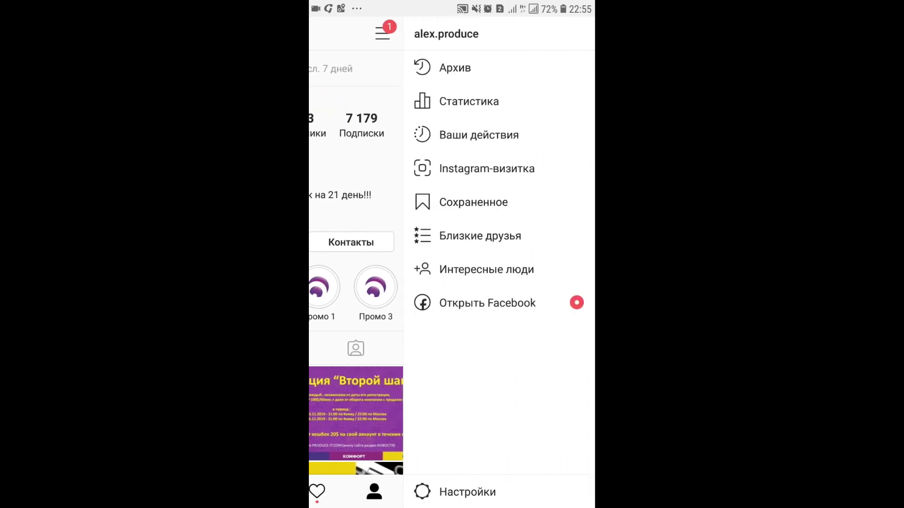
pyautogui.click(468, 492)
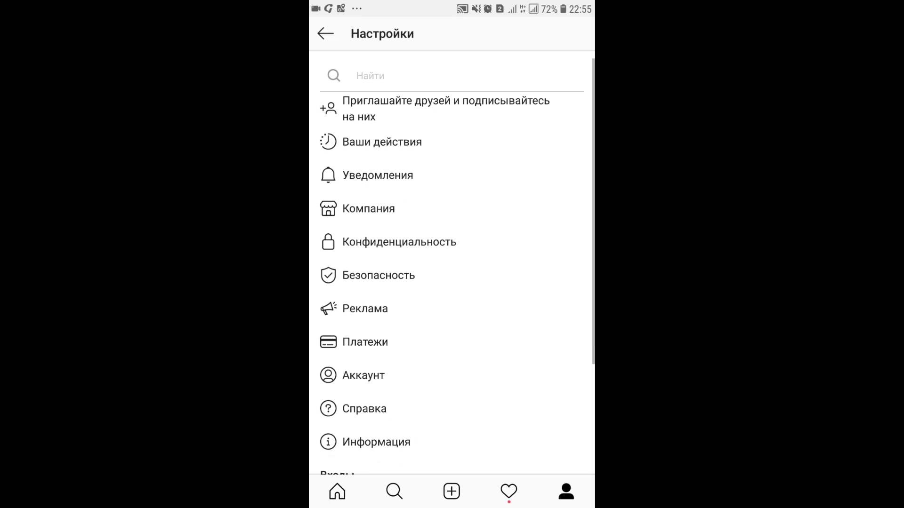
pyautogui.click(446, 109)
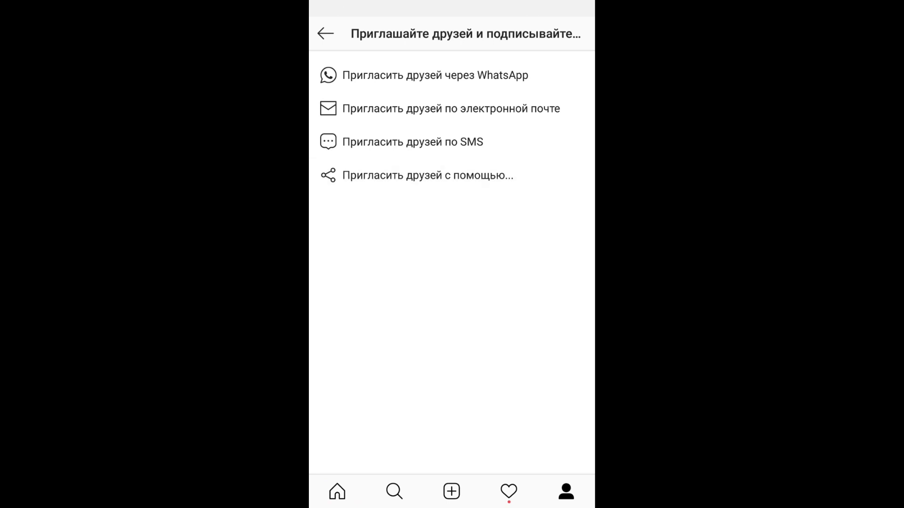
pyautogui.click(427, 176)
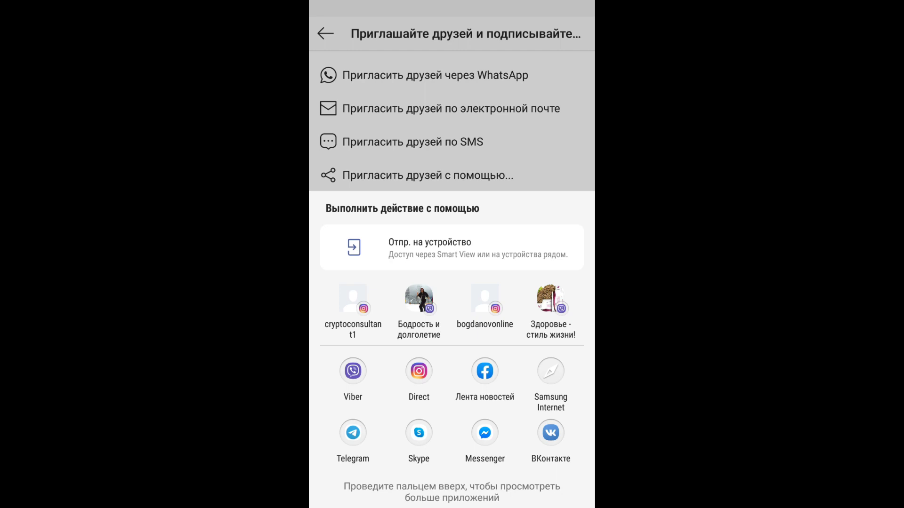
pyautogui.scroll(-5, 452, 348)
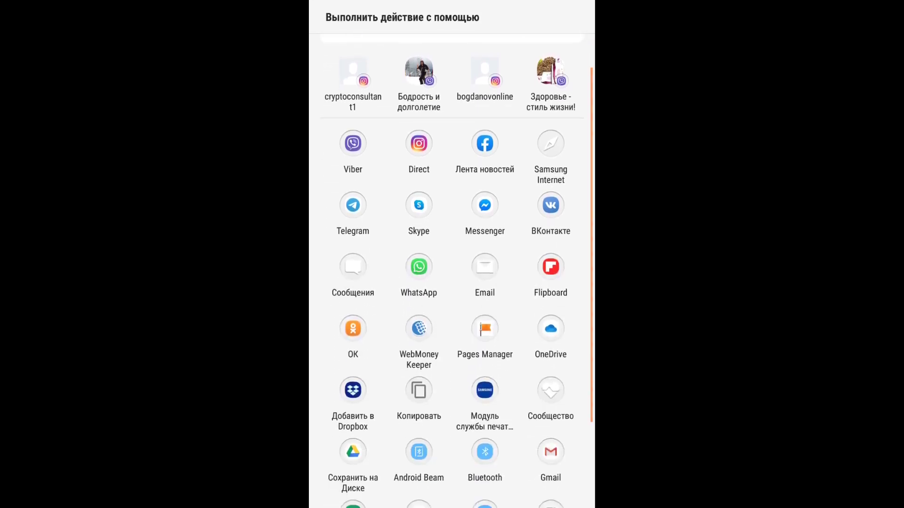
pyautogui.scroll(-3, 452, 272)
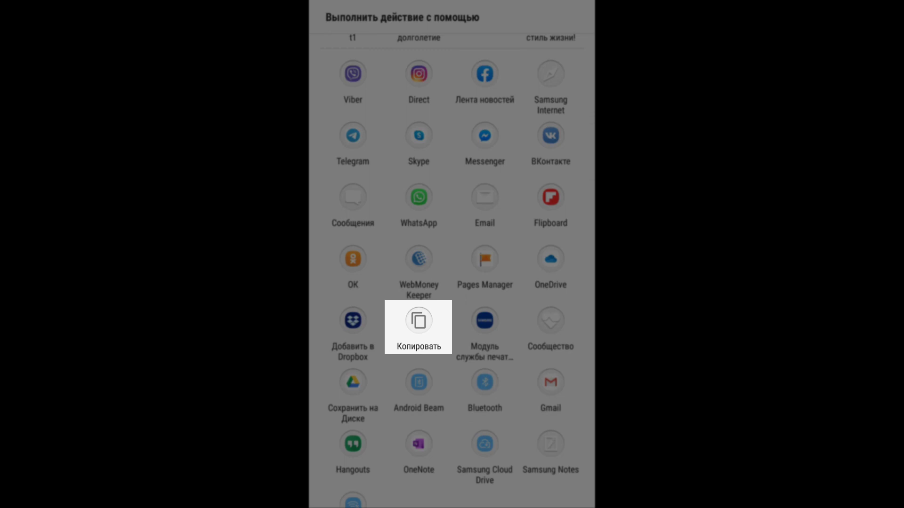
pyautogui.click(418, 327)
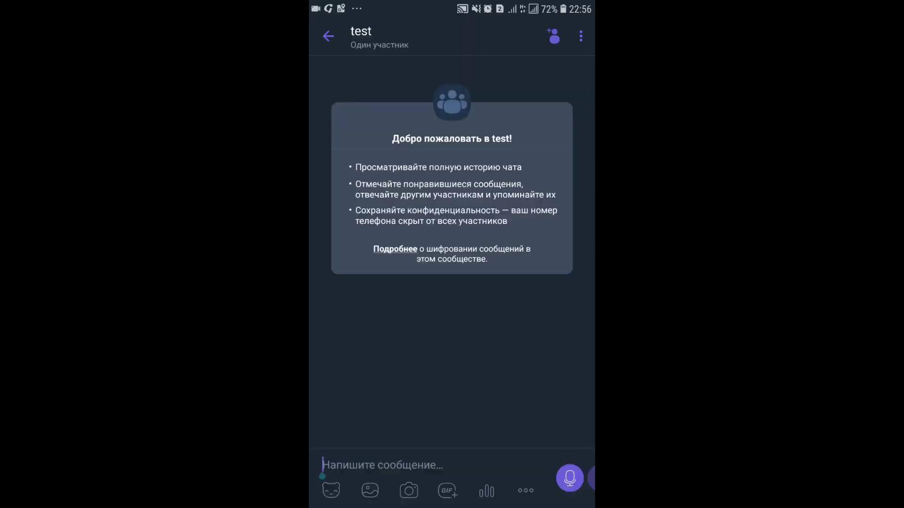
# - Paste the Instagram invite into Viber's 'test' chat, trim it to the bare URL, send, and open it
pyautogui.click(323, 476)
pyautogui.click(363, 431)
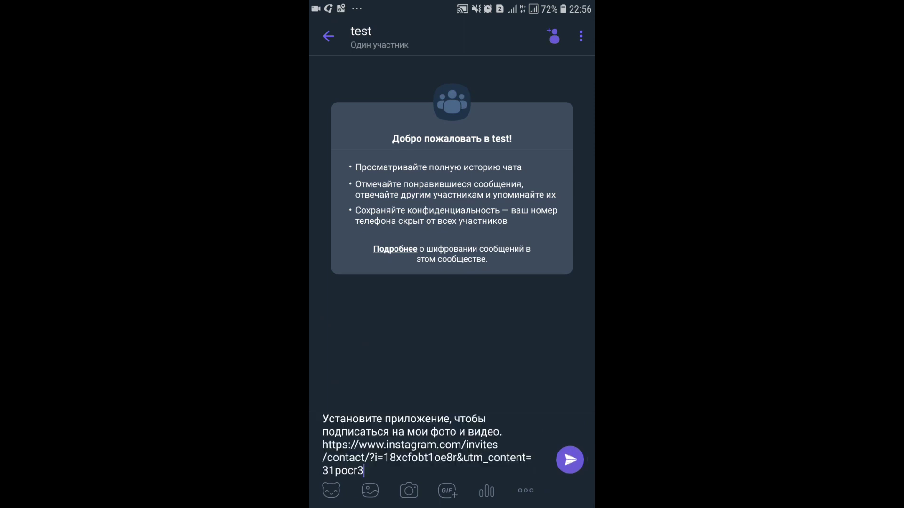
pyautogui.press('BackSpace')
pyautogui.press('BackSpace')
pyautogui.press('BackSpace')
pyautogui.press('BackSpace')
pyautogui.press('BackSpace')
pyautogui.press('BackSpace')
pyautogui.press('BackSpace')
pyautogui.press('BackSpace')
pyautogui.press('BackSpace')
pyautogui.press('BackSpace')
pyautogui.press('BackSpace')
pyautogui.press('BackSpace')
pyautogui.press('BackSpace')
pyautogui.press('BackSpace')
pyautogui.press('BackSpace')
pyautogui.press('BackSpace')
pyautogui.press('BackSpace')
pyautogui.press('BackSpace')
pyautogui.press('BackSpace')
pyautogui.press('BackSpace')
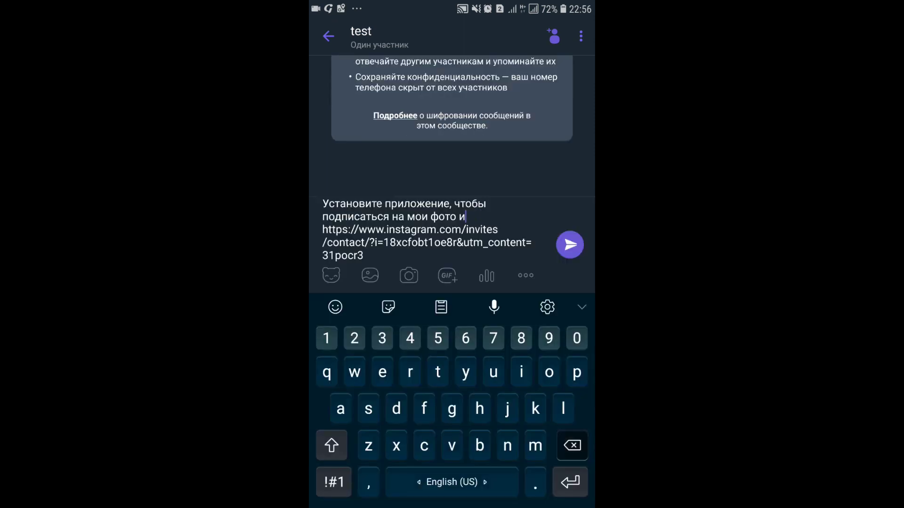
pyautogui.write('Я в')
pyautogui.press('BackSpace')
pyautogui.press('BackSpace')
pyautogui.press('BackSpace')
pyautogui.press('BackSpace')
pyautogui.click(570, 250)
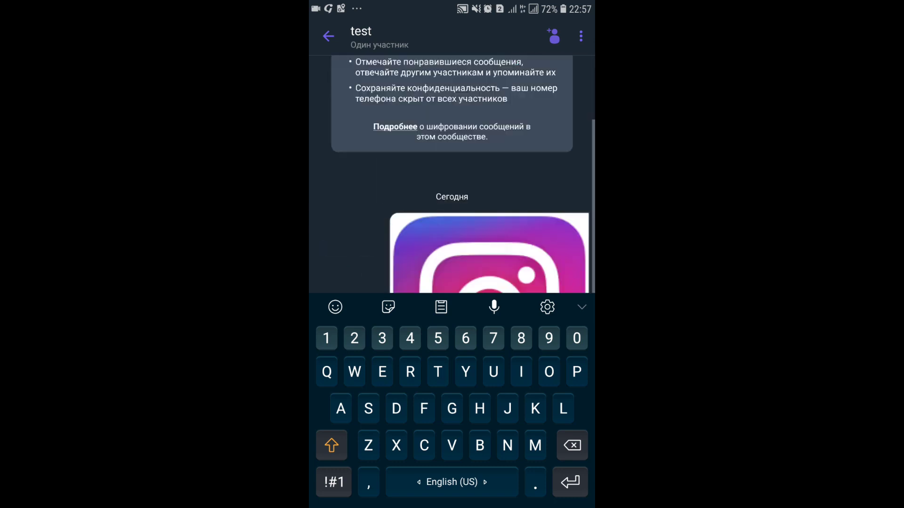
pyautogui.click(490, 254)
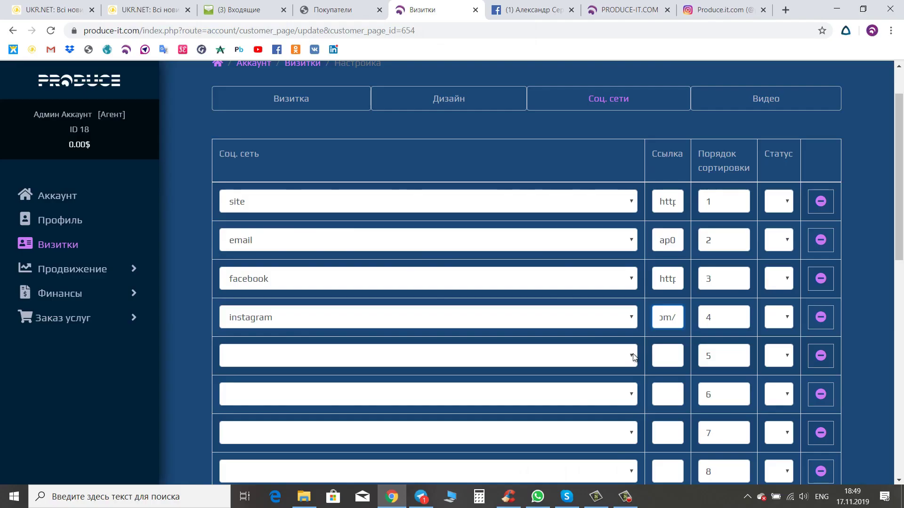
# - Set row 5's network to linkedin and paste the copied LinkedIn profile URL as its link
pyautogui.click(628, 356)
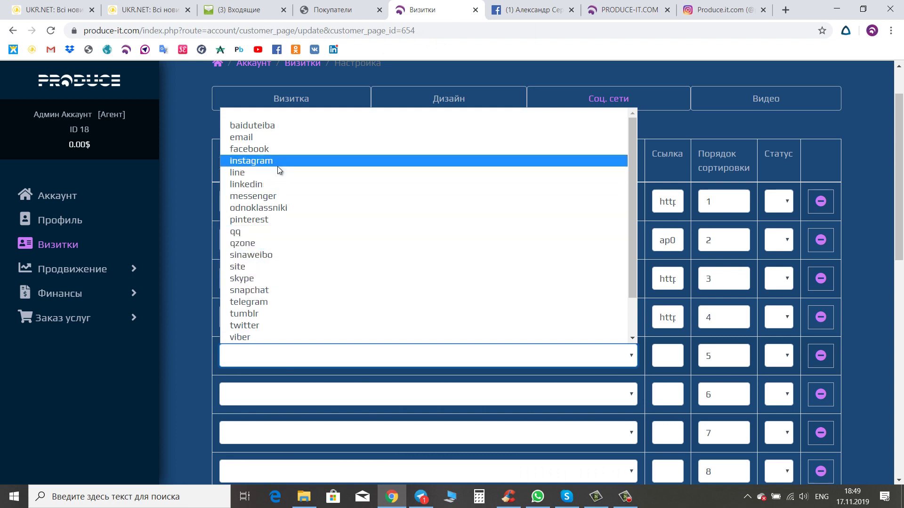
pyautogui.click(286, 188)
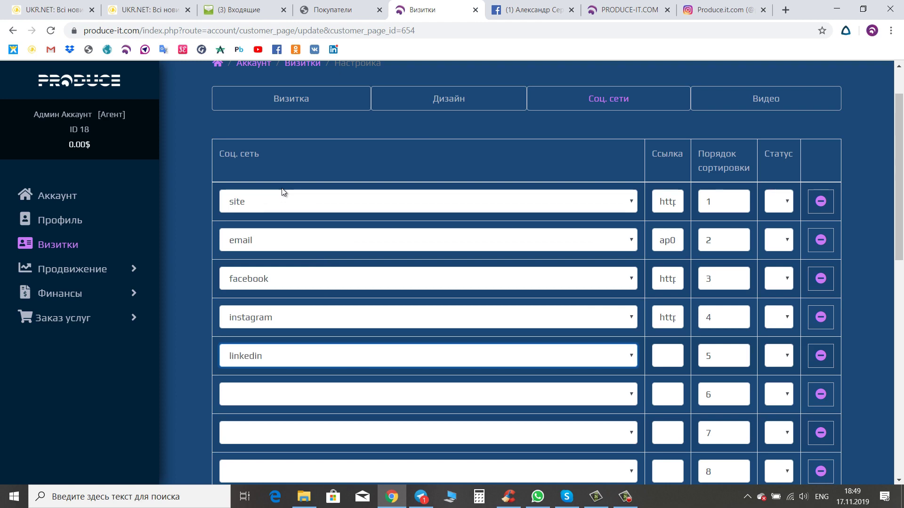
pyautogui.press('Tab')
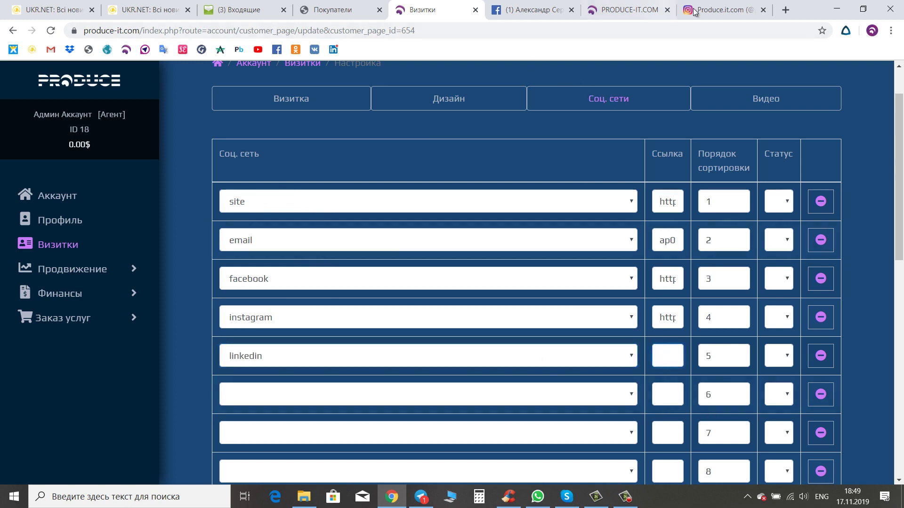
pyautogui.click(737, 10)
pyautogui.click(333, 50)
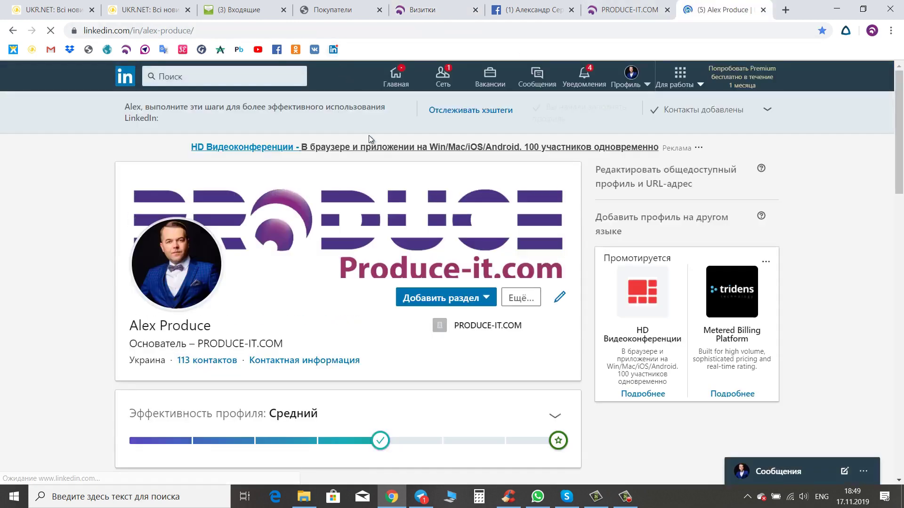
pyautogui.click(209, 33)
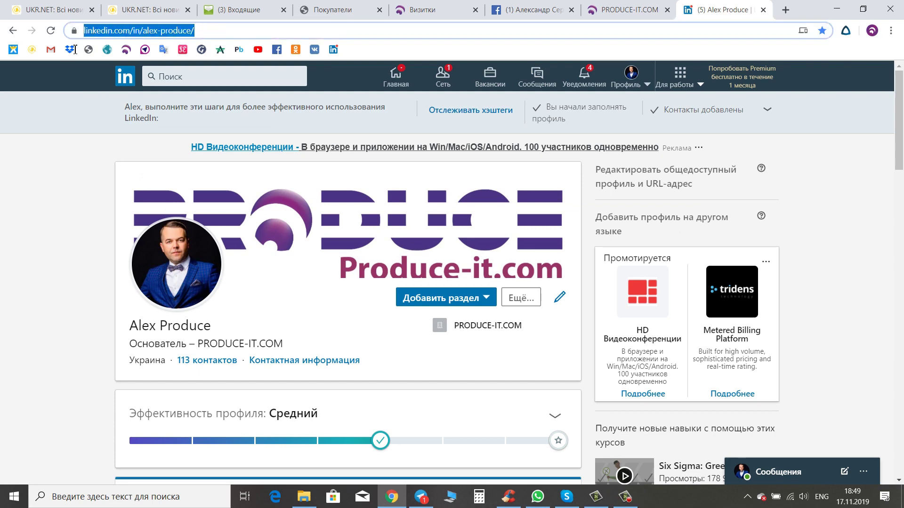
pyautogui.rightClick(113, 33)
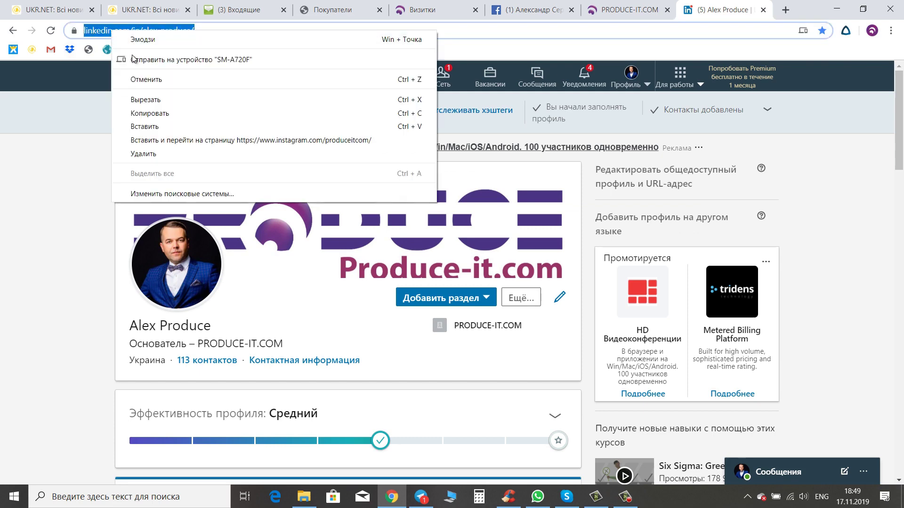
pyautogui.click(164, 113)
pyautogui.click(441, 10)
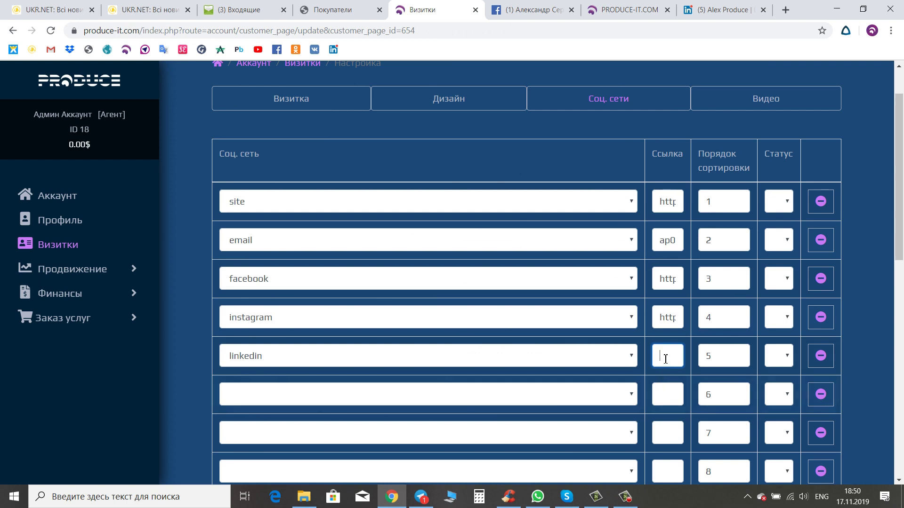
pyautogui.hotkey('ctrl', 'v')
# - Set row 6's network to odnoklassniki and paste the copied ok.ru profile URL as its link
pyautogui.click(631, 394)
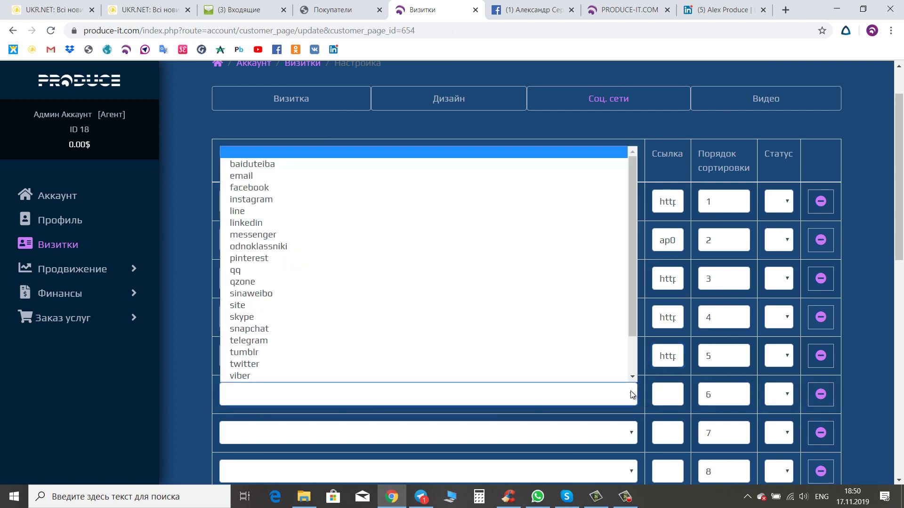
pyautogui.scroll(-1, 424, 329)
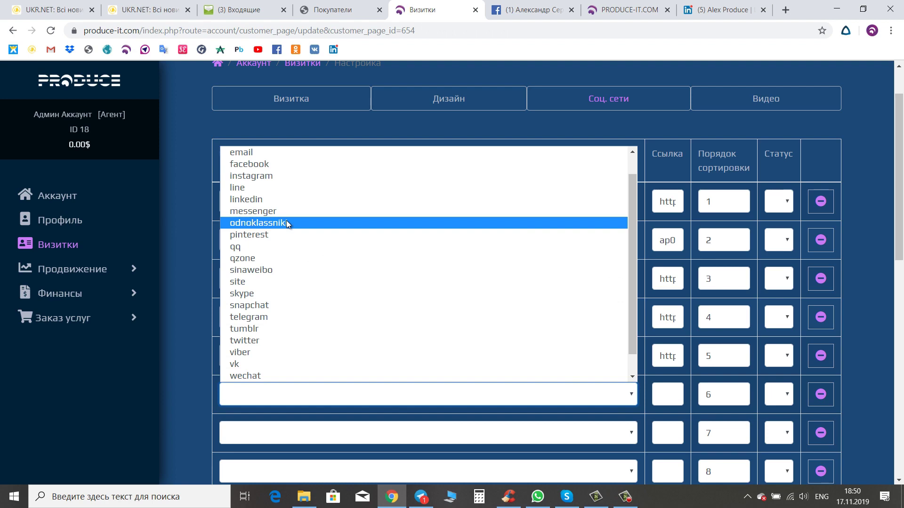
pyautogui.click(286, 223)
pyautogui.click(677, 394)
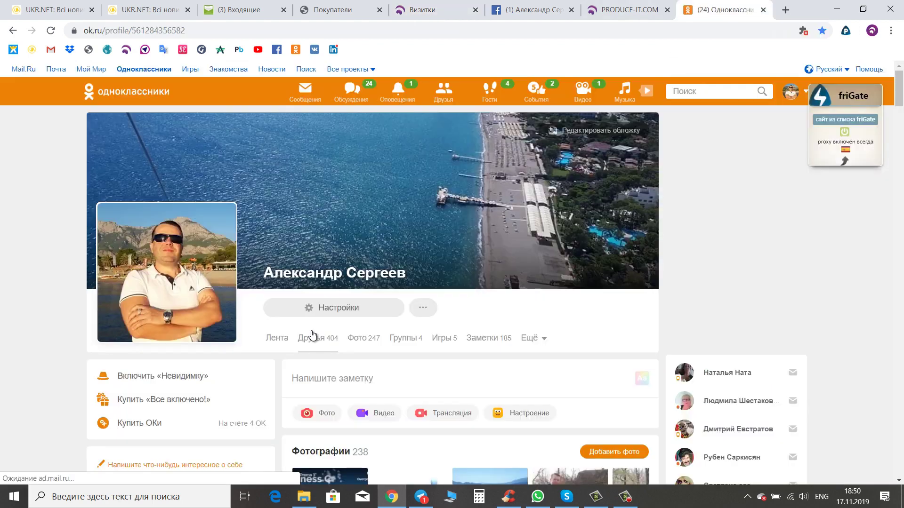
pyautogui.click(720, 10)
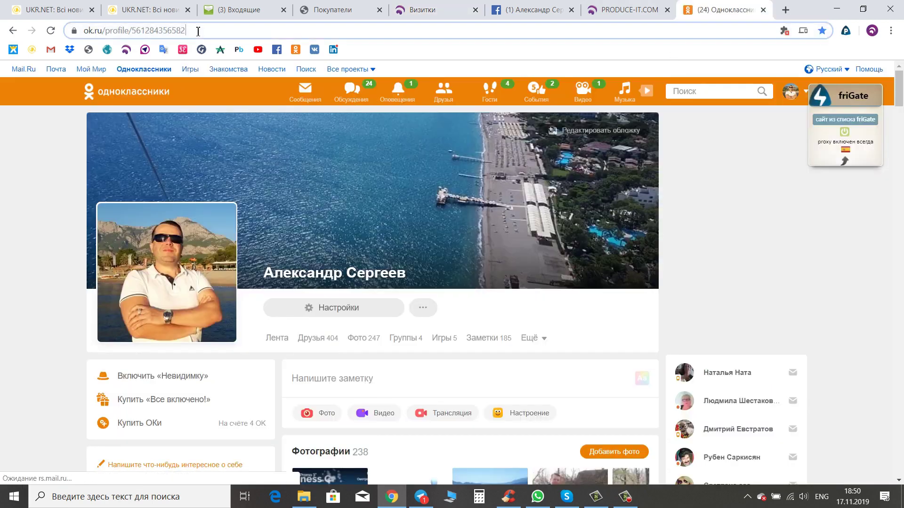
pyautogui.click(188, 30)
pyautogui.rightClick(98, 32)
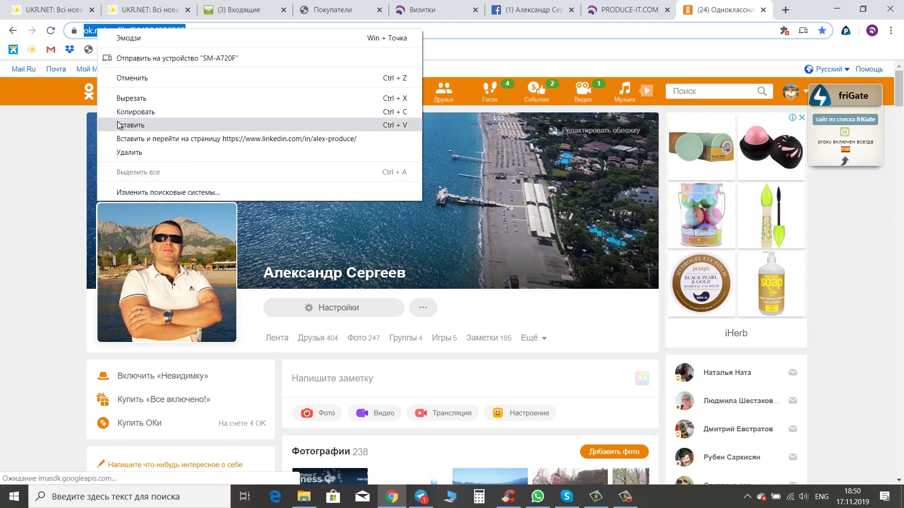
pyautogui.click(129, 112)
pyautogui.click(464, 13)
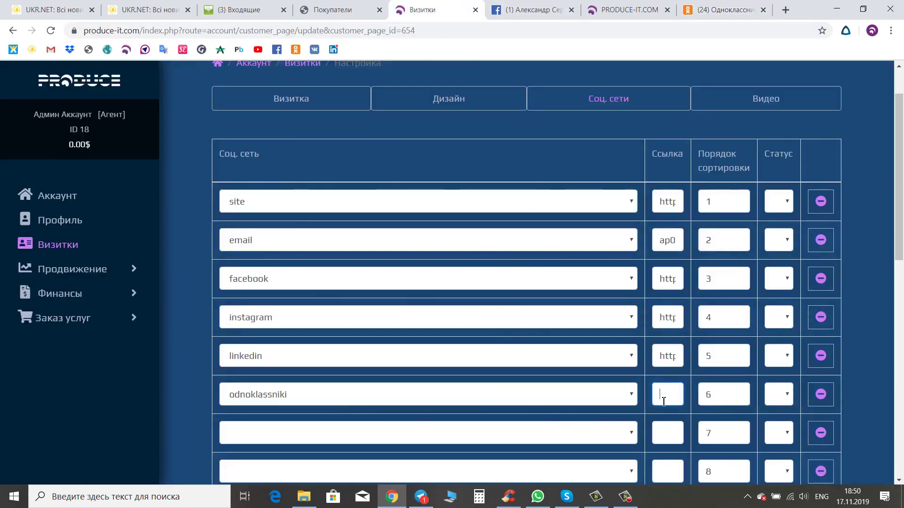
pyautogui.hotkey('ctrl', 'v')
pyautogui.scroll(-1, 626, 428)
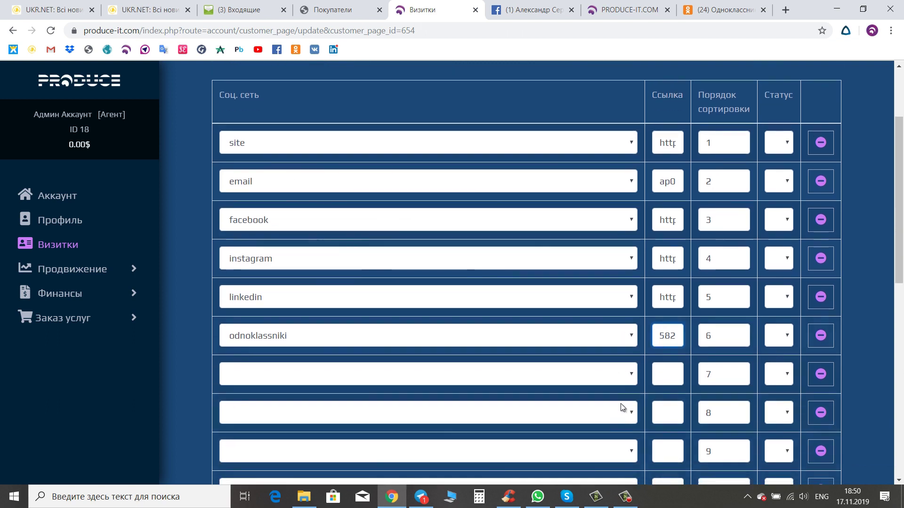
pyautogui.click(632, 374)
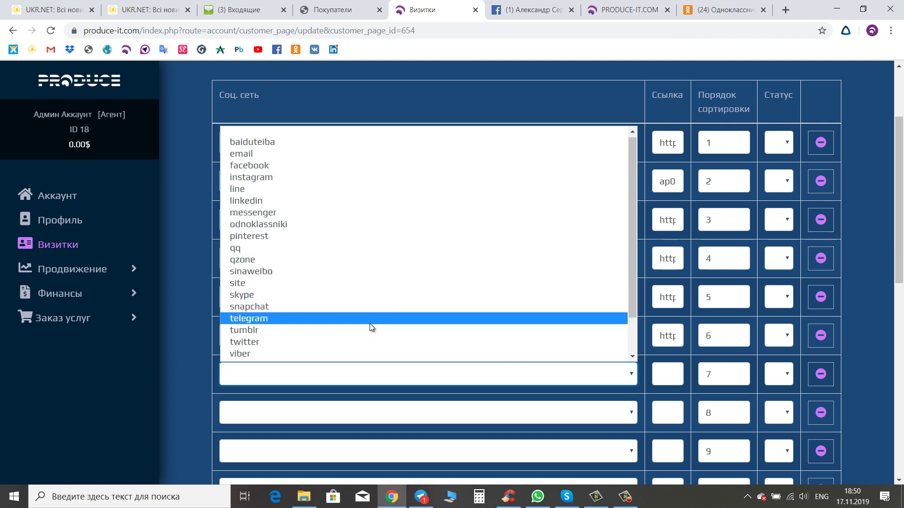
# - Set row 7's network to vk and paste the copied VK profile URL into its Ссылка field
pyautogui.scroll(-2, 369, 324)
pyautogui.click(338, 320)
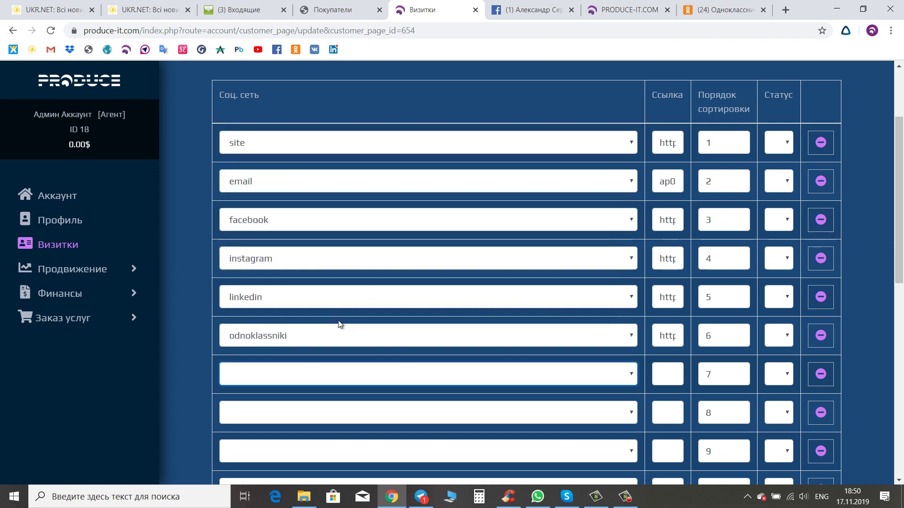
pyautogui.click(670, 377)
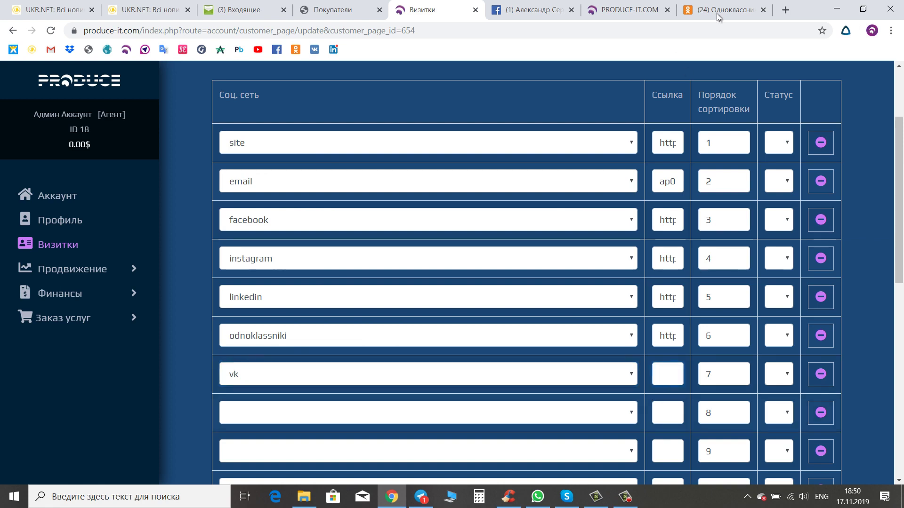
pyautogui.click(718, 13)
pyautogui.click(160, 30)
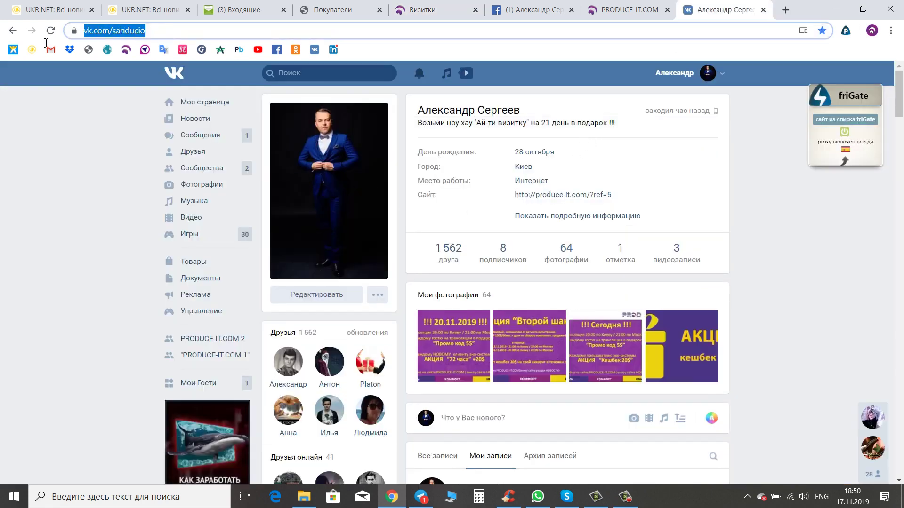
pyautogui.rightClick(122, 30)
pyautogui.click(159, 109)
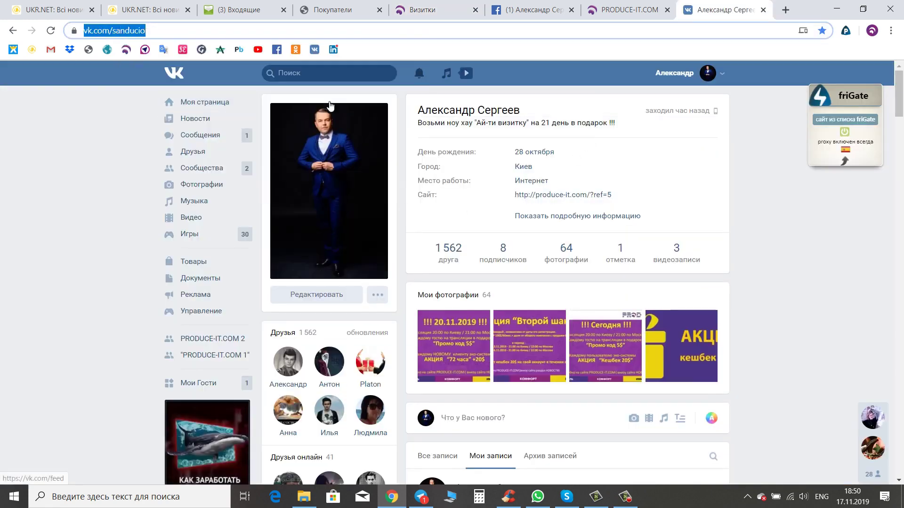
pyautogui.click(436, 11)
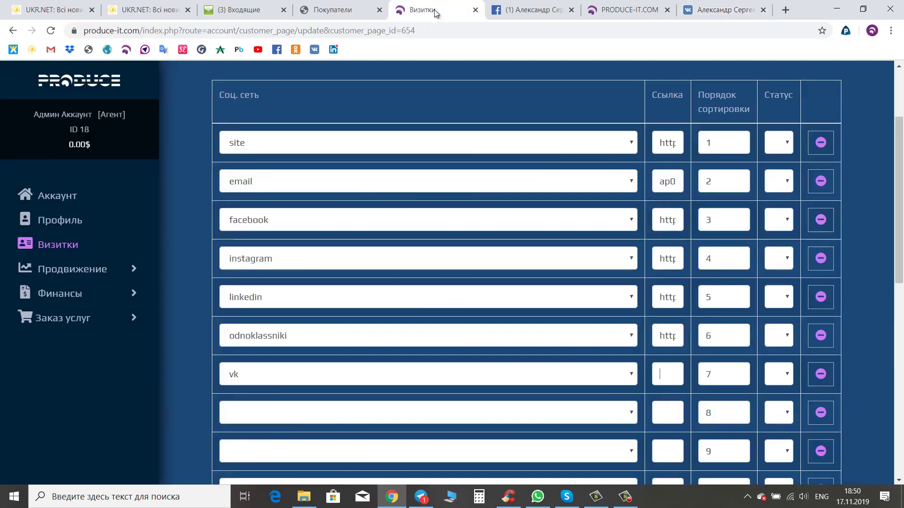
pyautogui.click(671, 376)
pyautogui.hotkey('ctrl', 'v')
# - Set row 8's network to youtube and paste the copied YouTube channel URL as its link
pyautogui.click(634, 414)
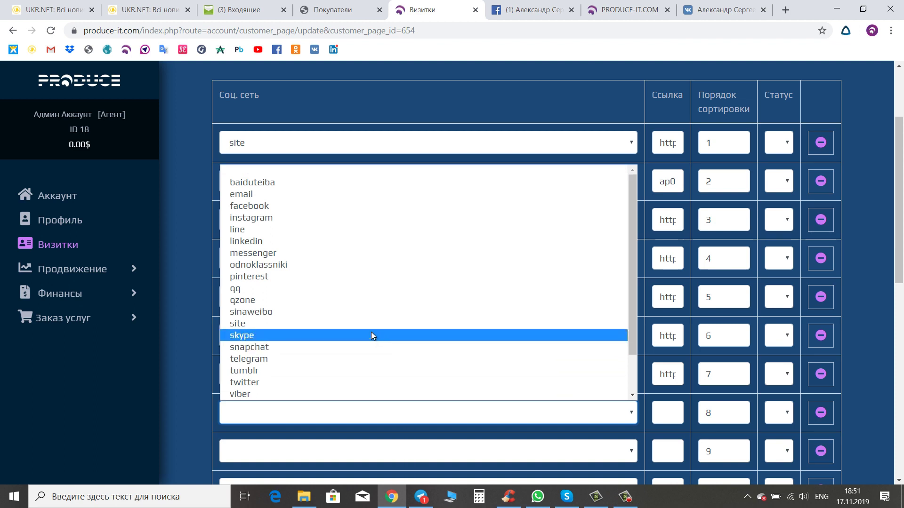
pyautogui.scroll(-1, 267, 398)
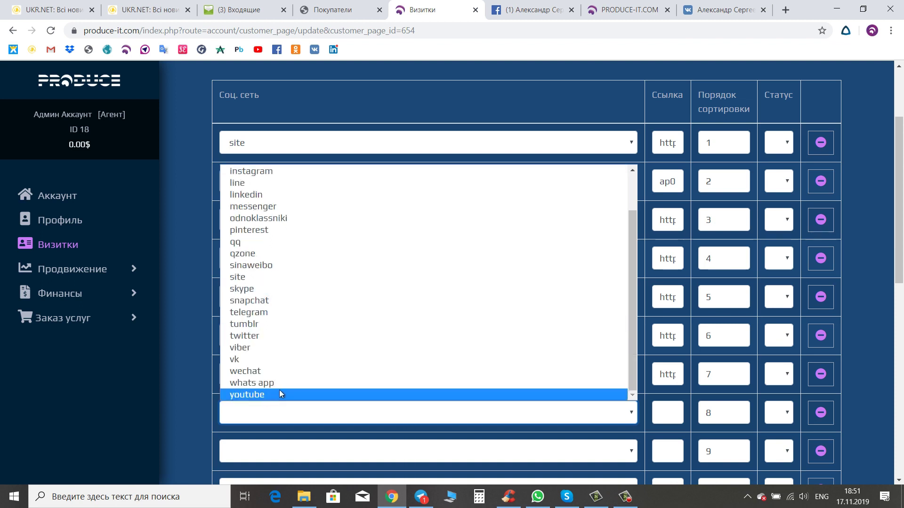
pyautogui.click(279, 394)
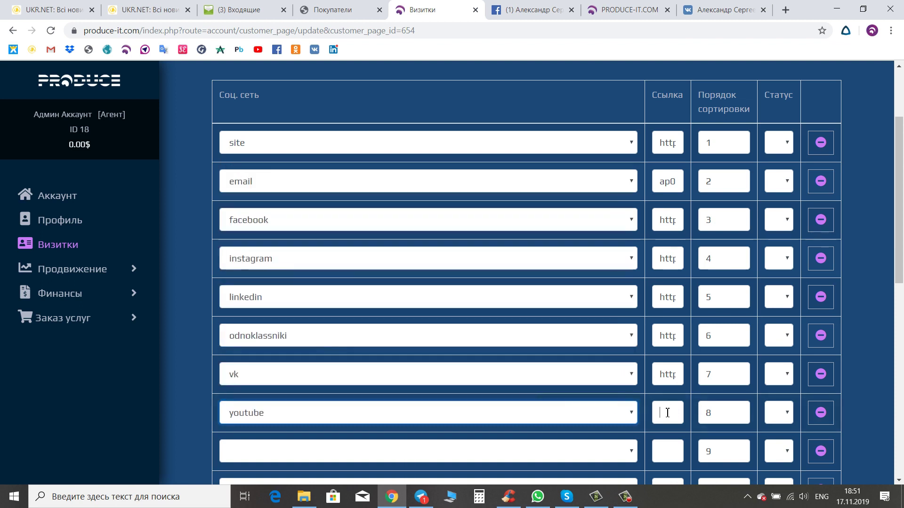
pyautogui.click(718, 10)
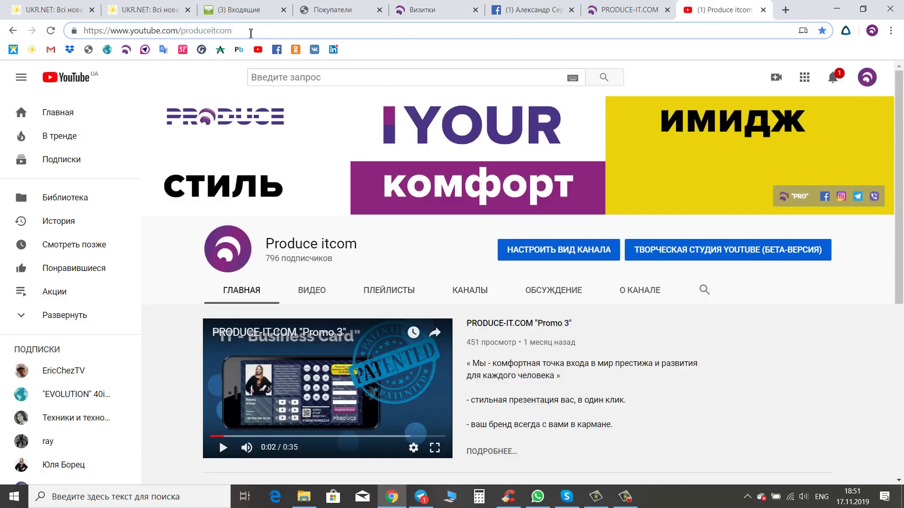
pyautogui.click(250, 31)
pyautogui.rightClick(129, 32)
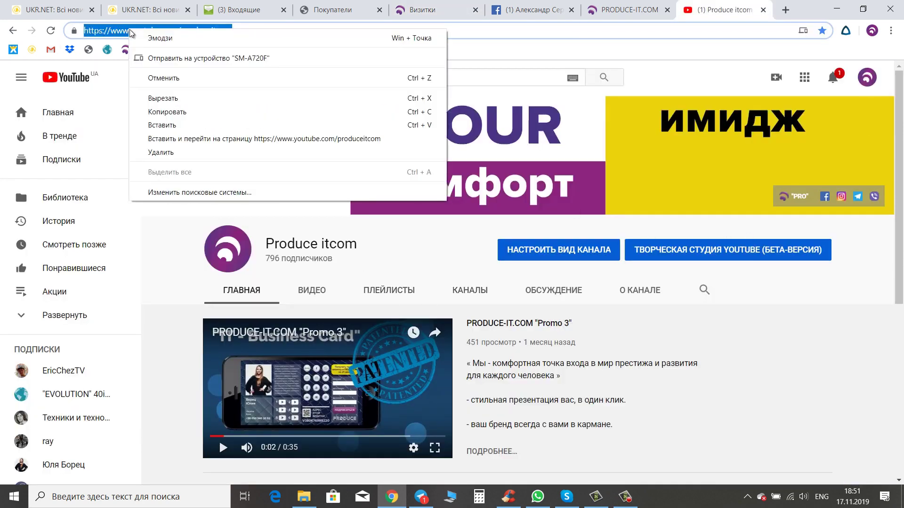
pyautogui.click(166, 113)
pyautogui.click(445, 14)
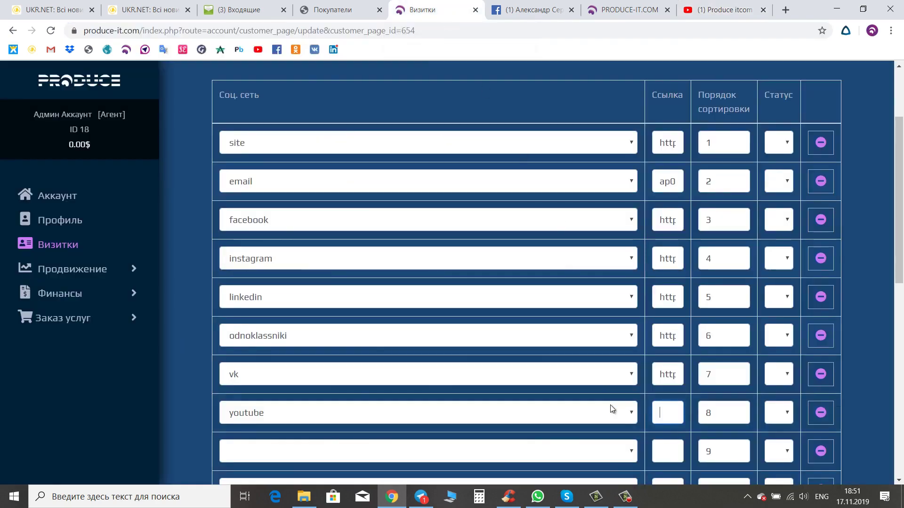
pyautogui.hotkey('ctrl', 'v')
pyautogui.scroll(-3, 640, 424)
pyautogui.click(632, 336)
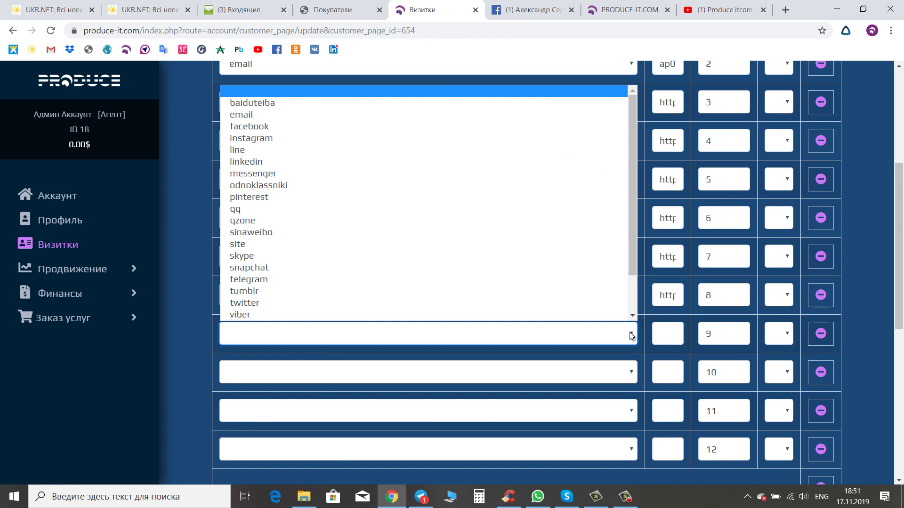
pyautogui.scroll(-1, 416, 233)
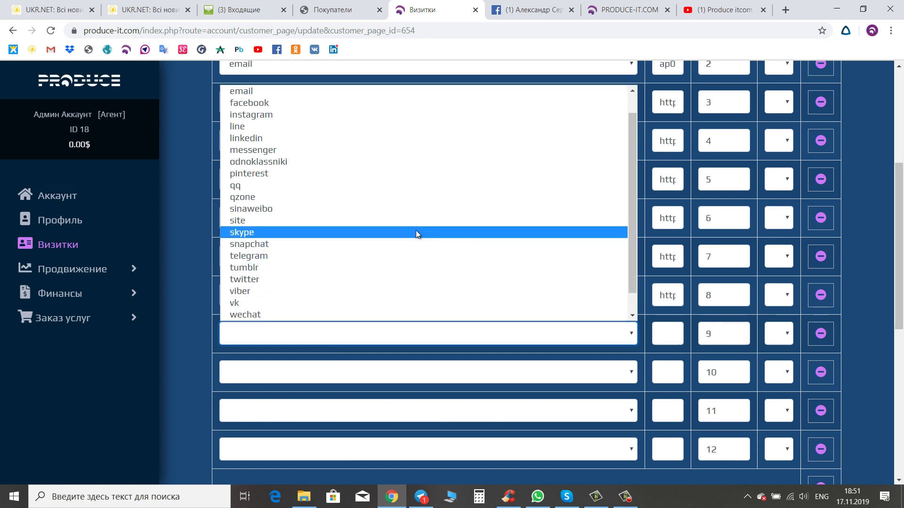
# - Set row 9's network to skype and bring up Skype full screen
pyautogui.click(416, 233)
pyautogui.click(567, 497)
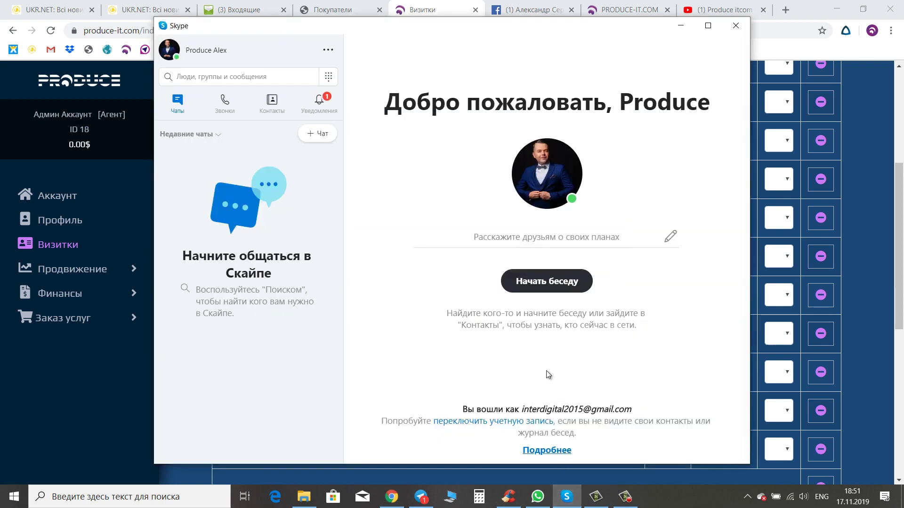
pyautogui.click(708, 26)
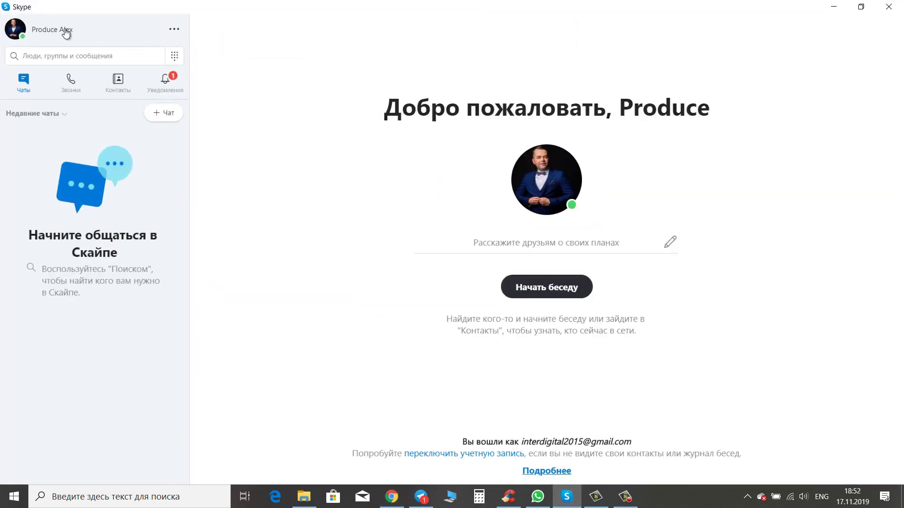
# - Copy your Skype profile's share link via Профиль Скайпа > Поделиться профилем > Копировать в буфер
pyautogui.click(66, 33)
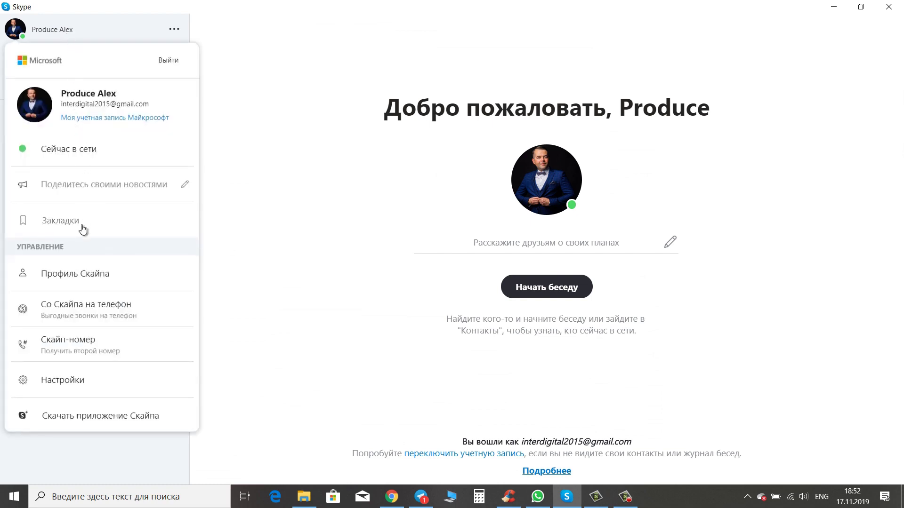
pyautogui.click(94, 277)
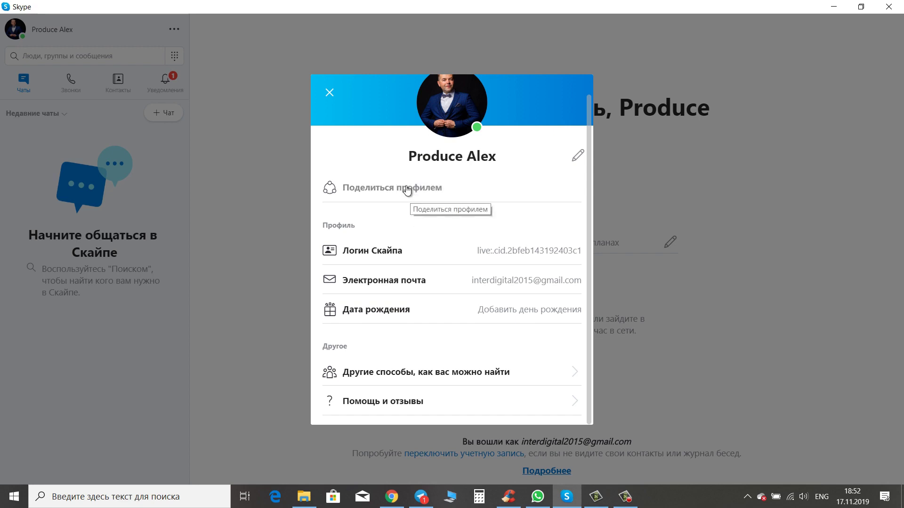
pyautogui.click(407, 190)
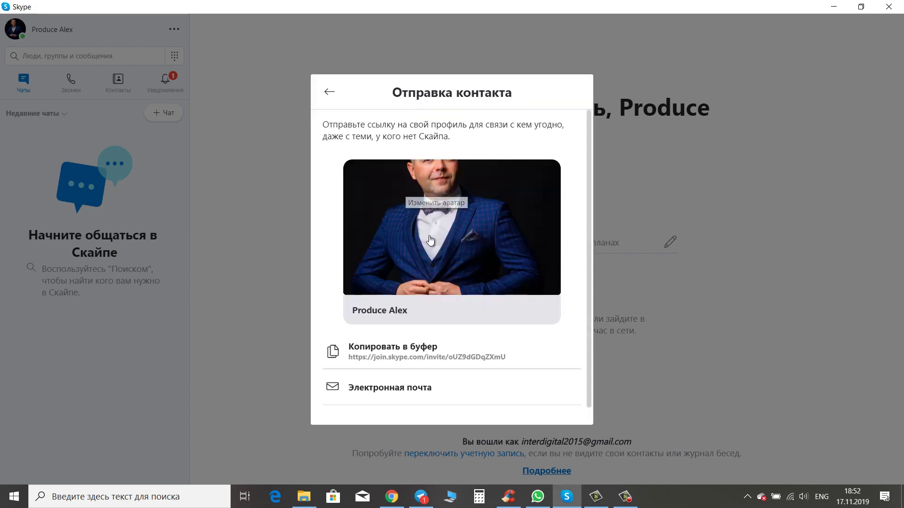
pyautogui.click(406, 358)
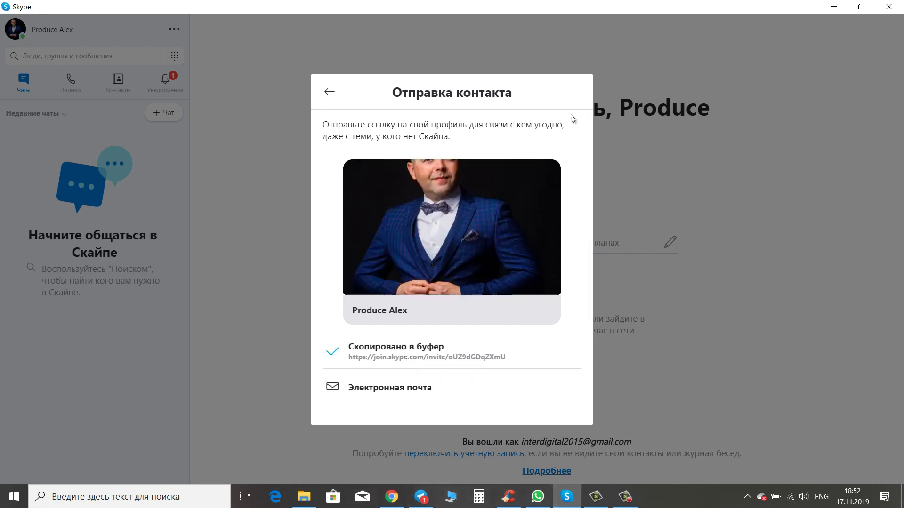
pyautogui.click(329, 92)
pyautogui.click(862, 7)
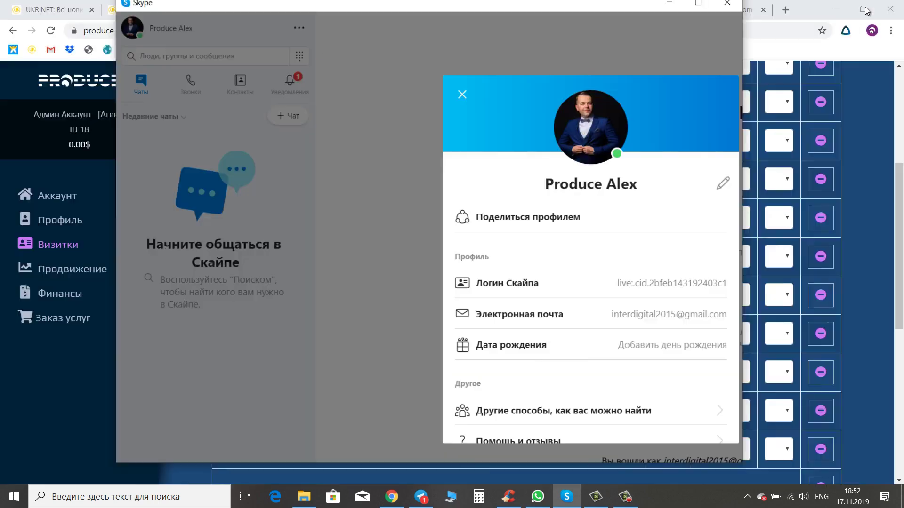
# - Close Skype and paste the Skype profile link into the skype row's Ссылка field
pyautogui.click(730, 25)
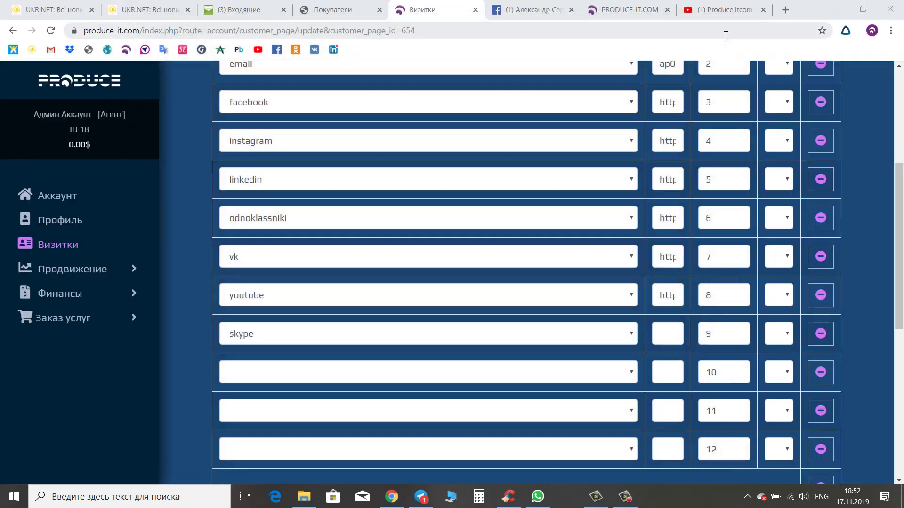
pyautogui.click(665, 339)
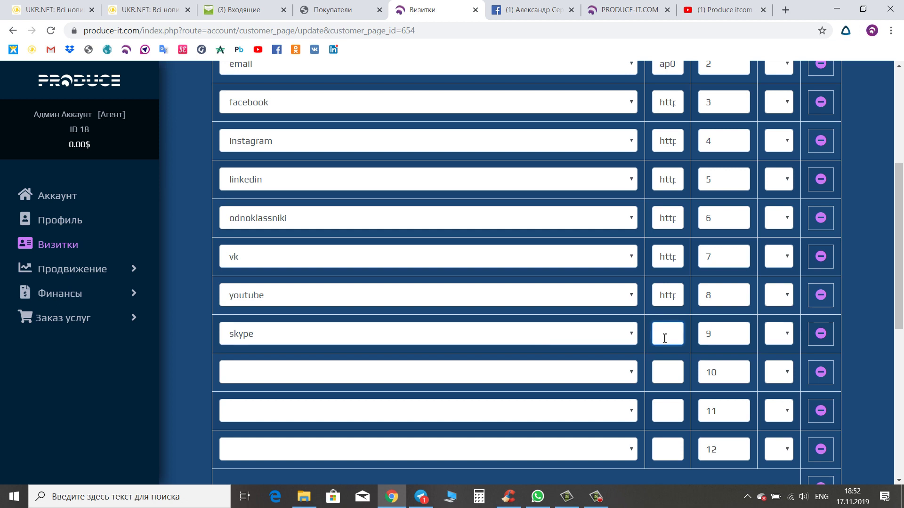
pyautogui.hotkey('ctrl', 'v')
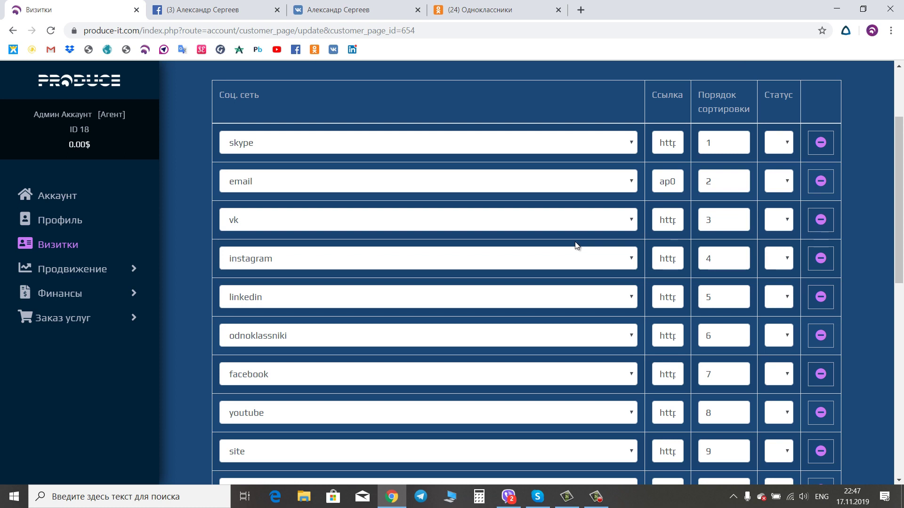
# - Switch the first three social rows' networks to facebook
pyautogui.click(633, 144)
pyautogui.click(277, 191)
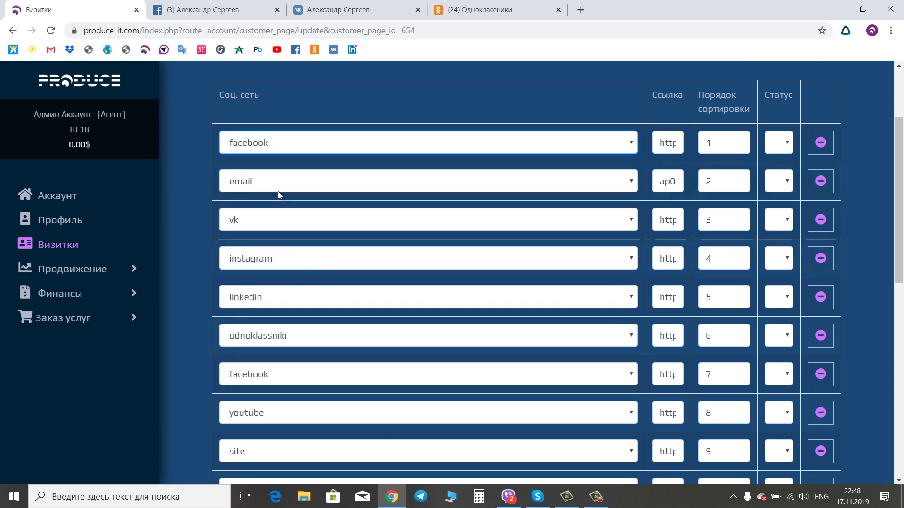
pyautogui.click(282, 185)
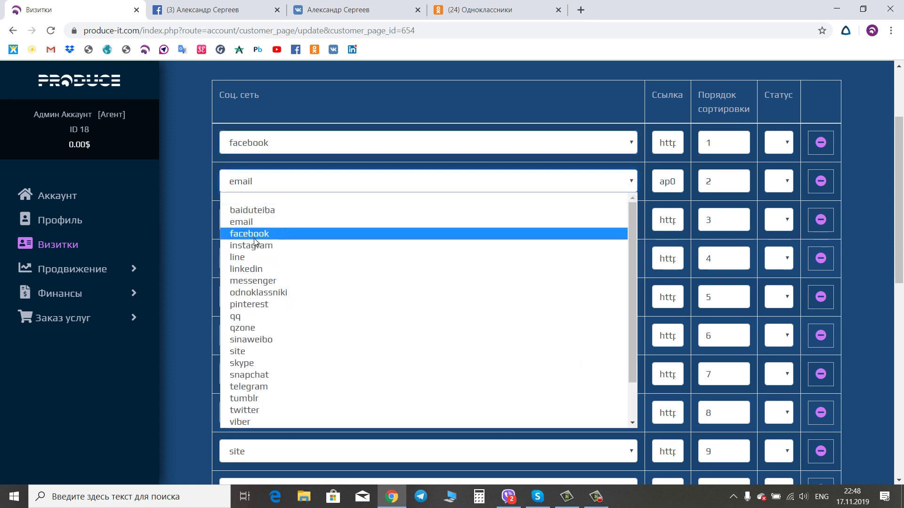
pyautogui.click(254, 238)
pyautogui.click(633, 221)
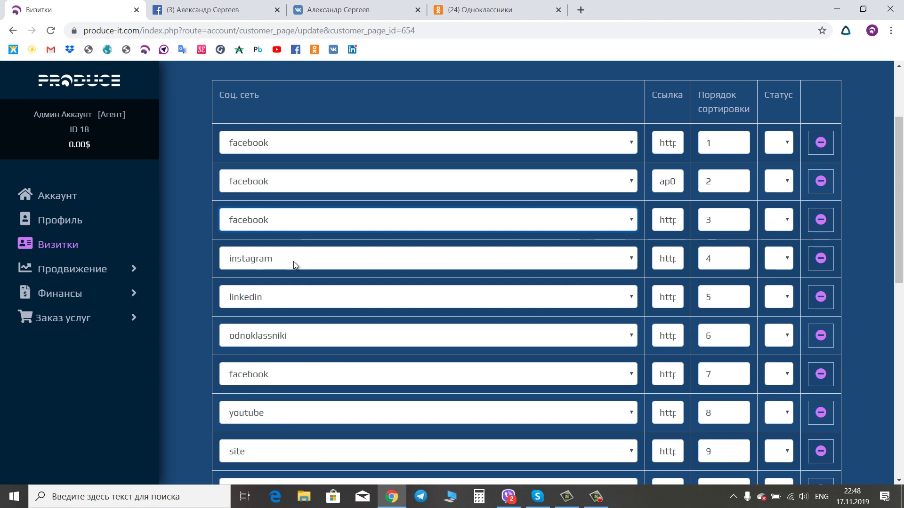
pyautogui.click(218, 9)
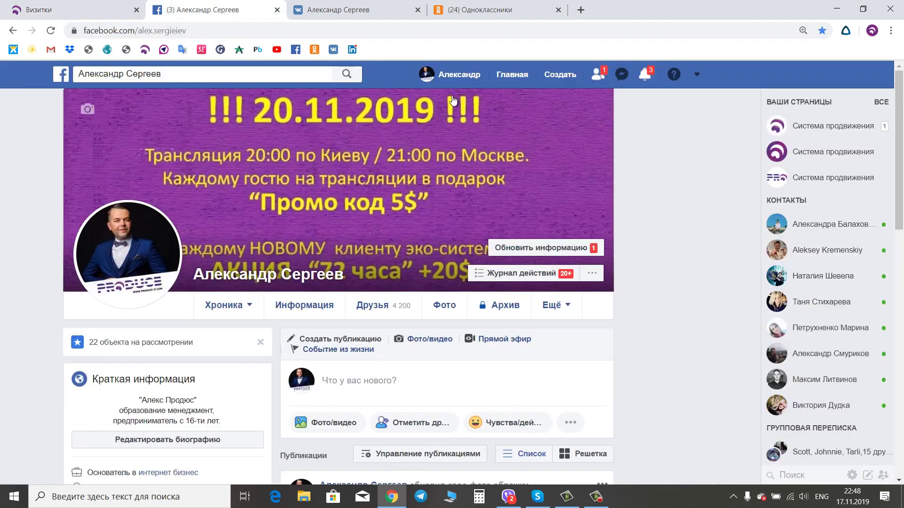
# - Copy the PRODUCE-IT.COM1 group's web address from Facebook's Управление группами
pyautogui.click(697, 75)
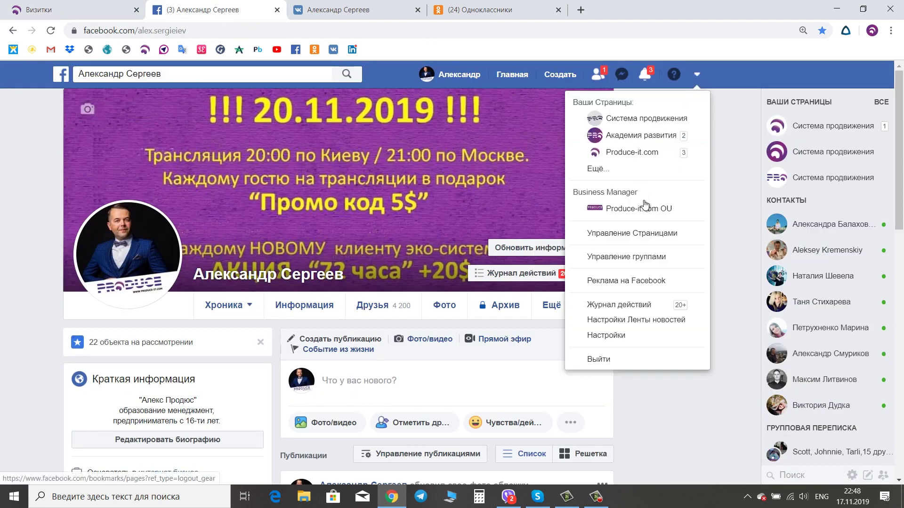
pyautogui.click(658, 258)
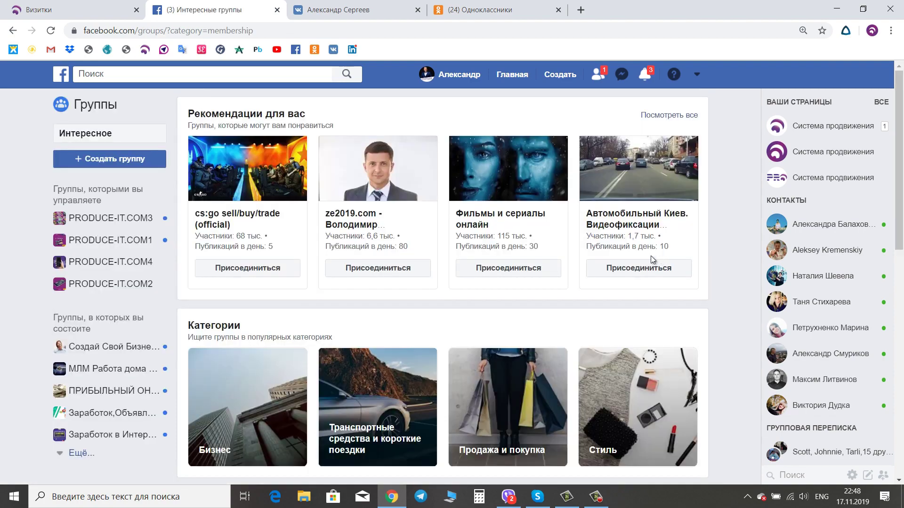
pyautogui.click(106, 244)
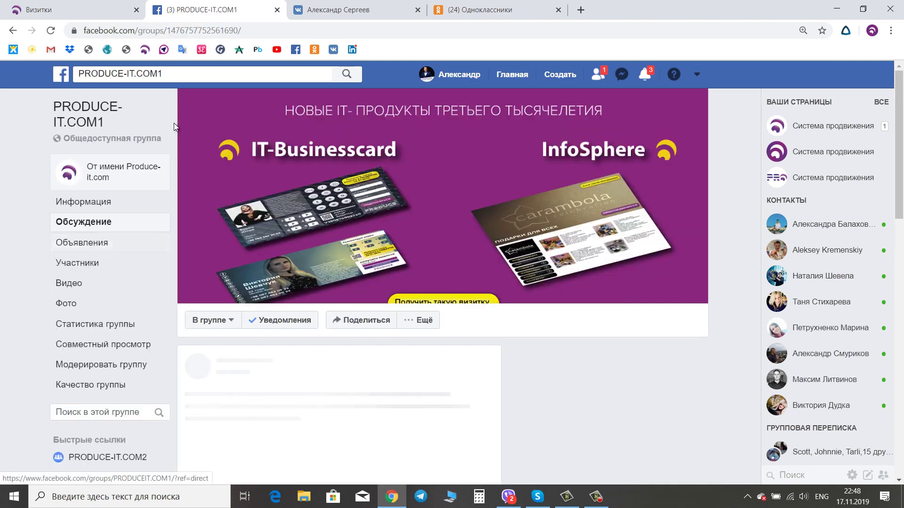
pyautogui.click(262, 30)
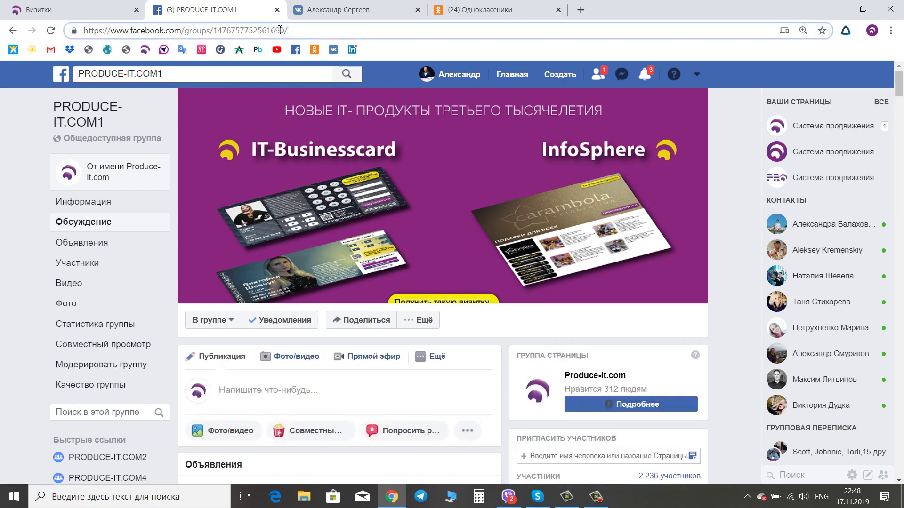
pyautogui.moveTo(279, 30); pyautogui.dragTo(74, 30)
pyautogui.rightClick(141, 34)
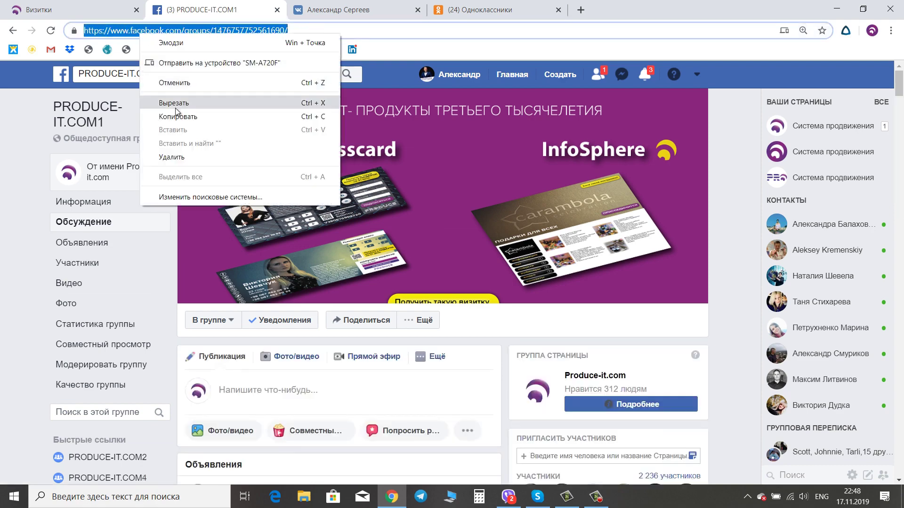
pyautogui.click(177, 116)
pyautogui.click(112, 9)
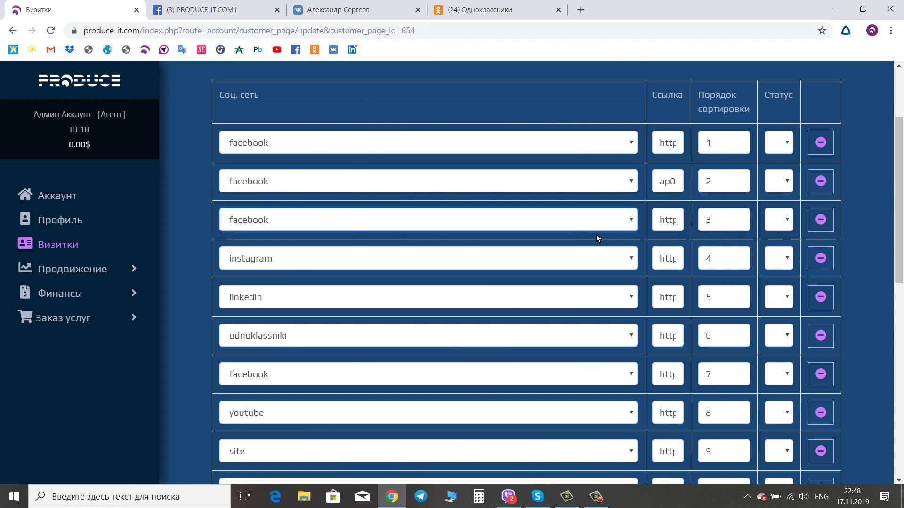
pyautogui.click(668, 142)
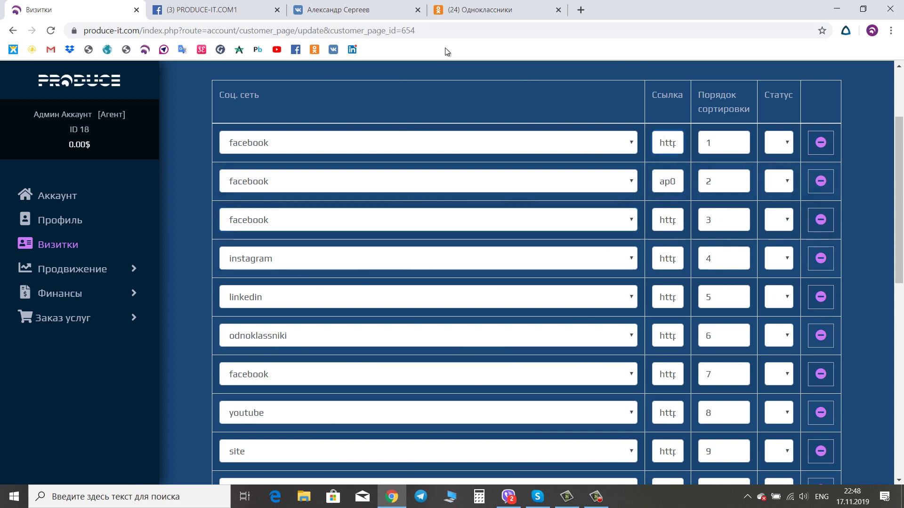
# - Copy the Produce-it.com page's web address via Управление Страницами
pyautogui.click(207, 10)
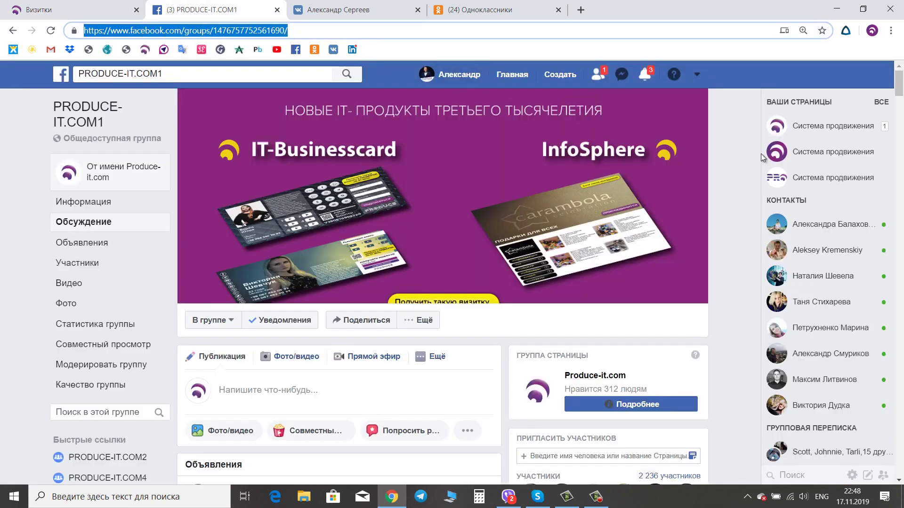
pyautogui.click(697, 73)
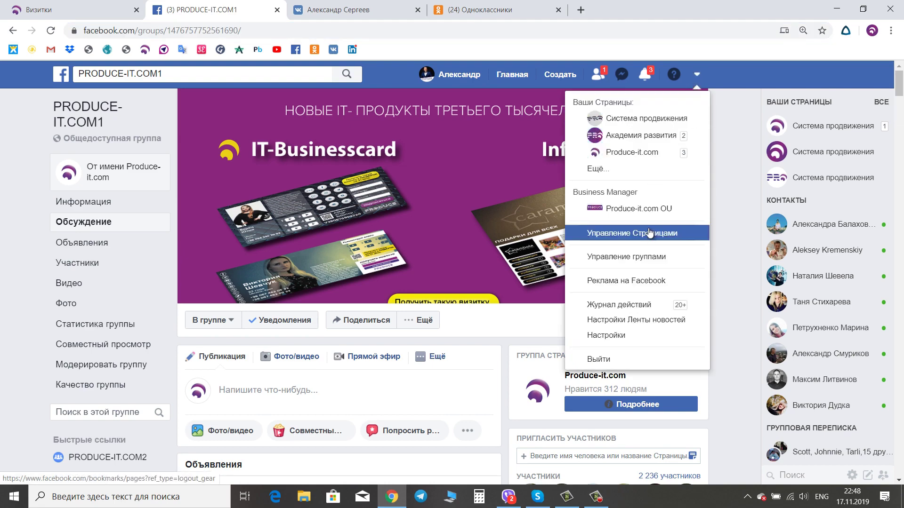
pyautogui.click(649, 232)
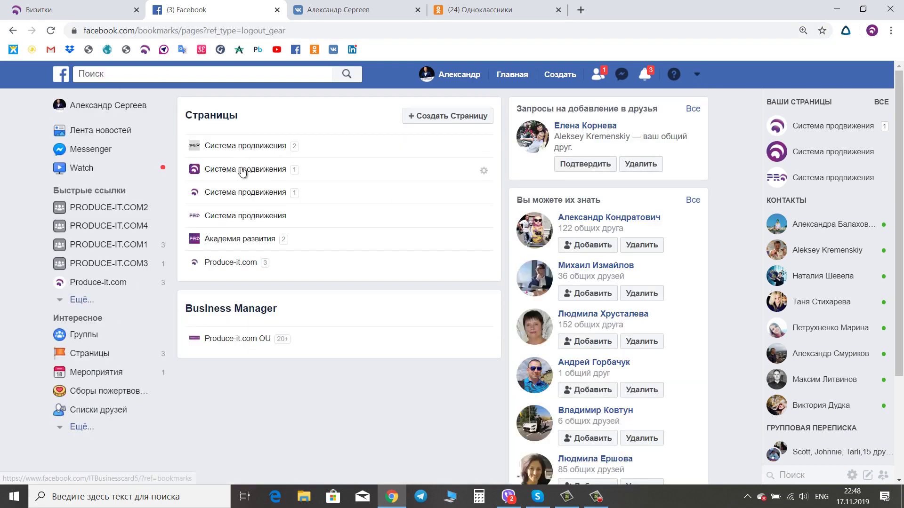
pyautogui.click(244, 262)
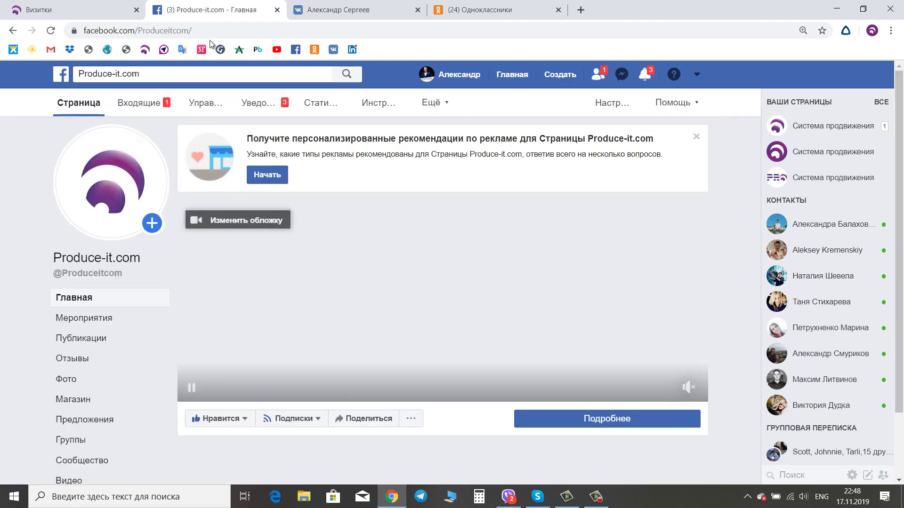
pyautogui.click(122, 31)
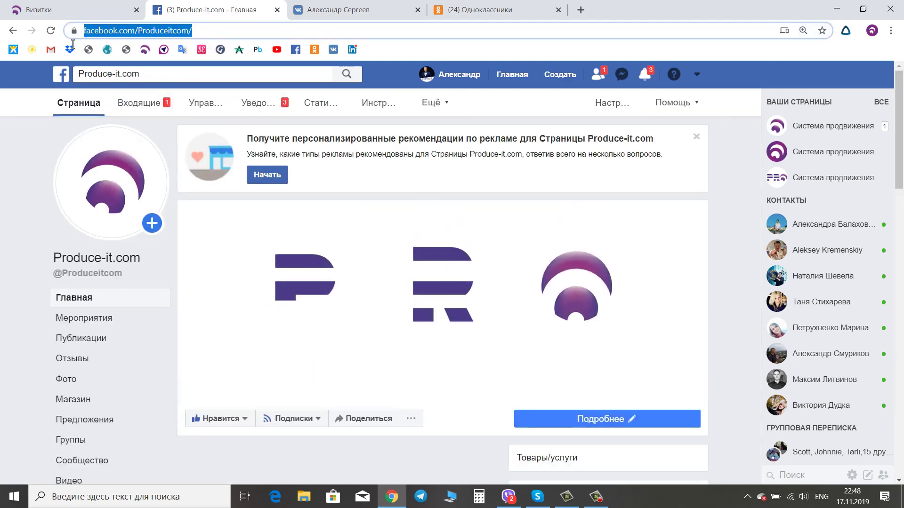
pyautogui.rightClick(122, 31)
pyautogui.click(152, 113)
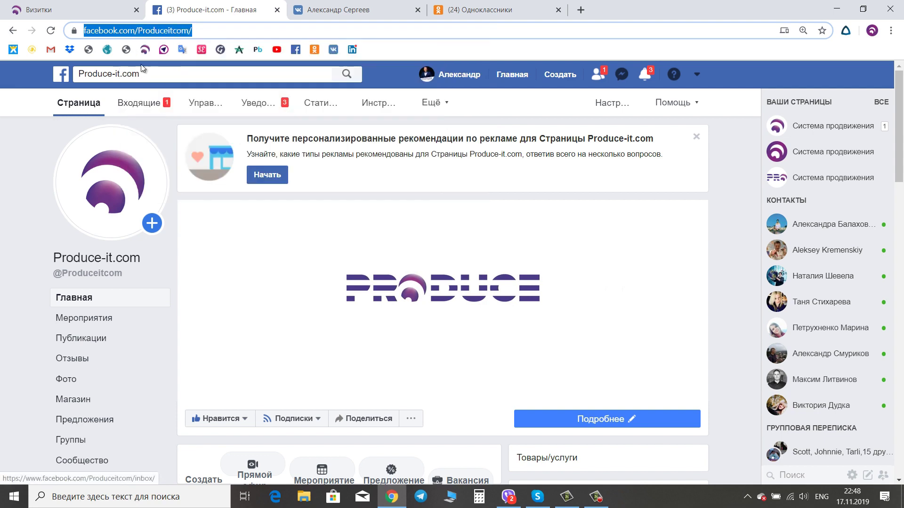
pyautogui.click(76, 9)
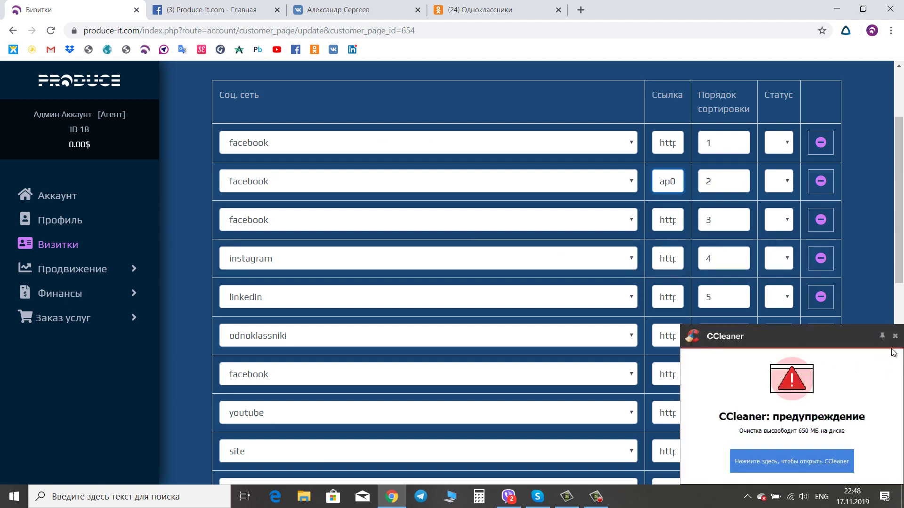
# - Dismiss the CCleaner warning and set the first three rows' networks to skype
pyautogui.click(895, 336)
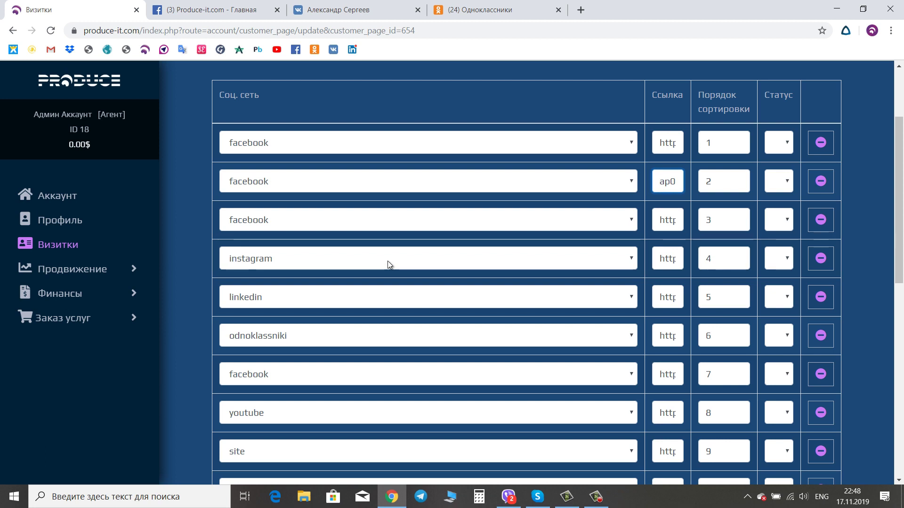
pyautogui.click(636, 144)
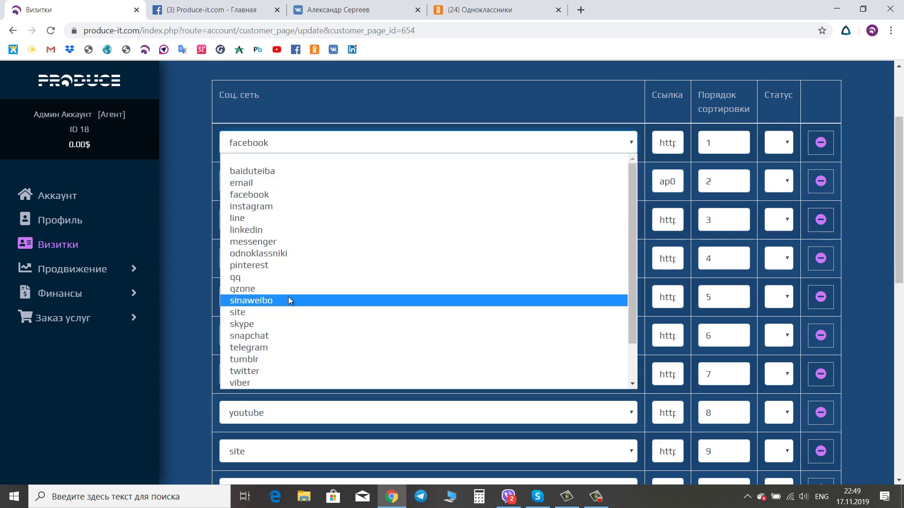
pyautogui.click(293, 321)
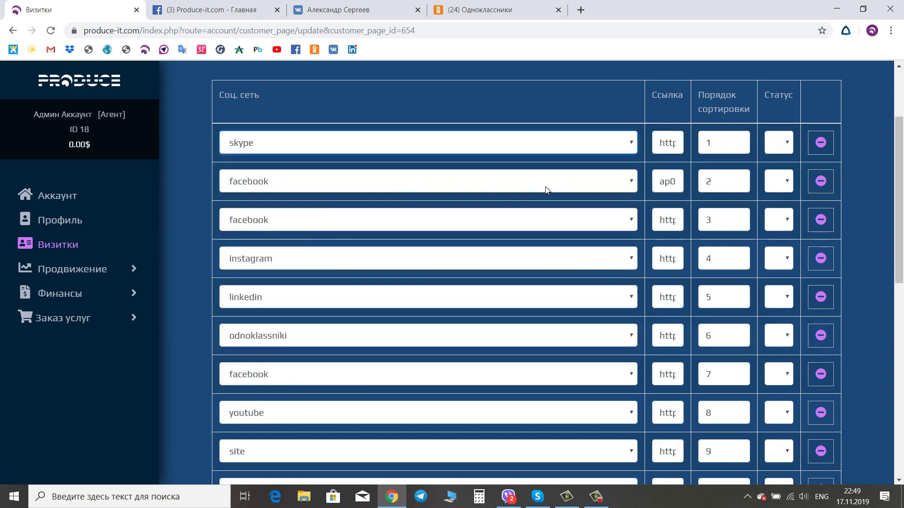
pyautogui.click(635, 182)
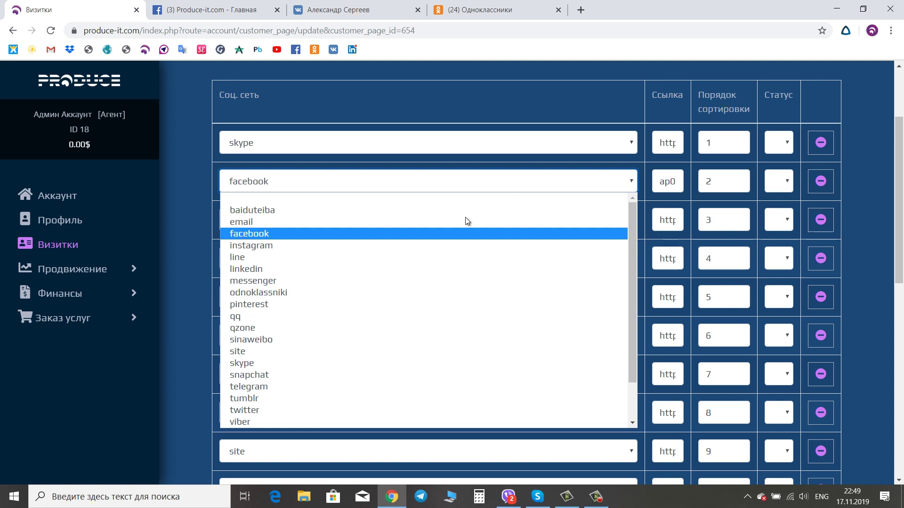
pyautogui.click(303, 364)
pyautogui.click(634, 221)
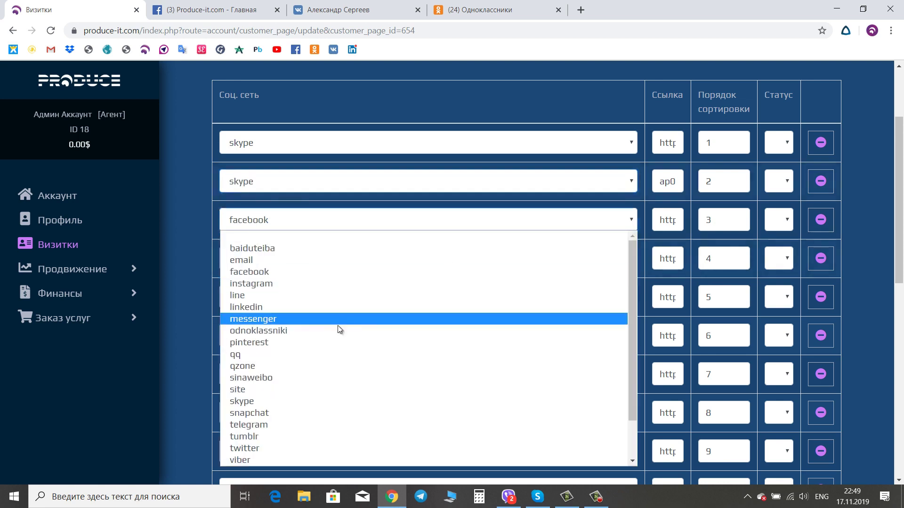
pyautogui.click(264, 402)
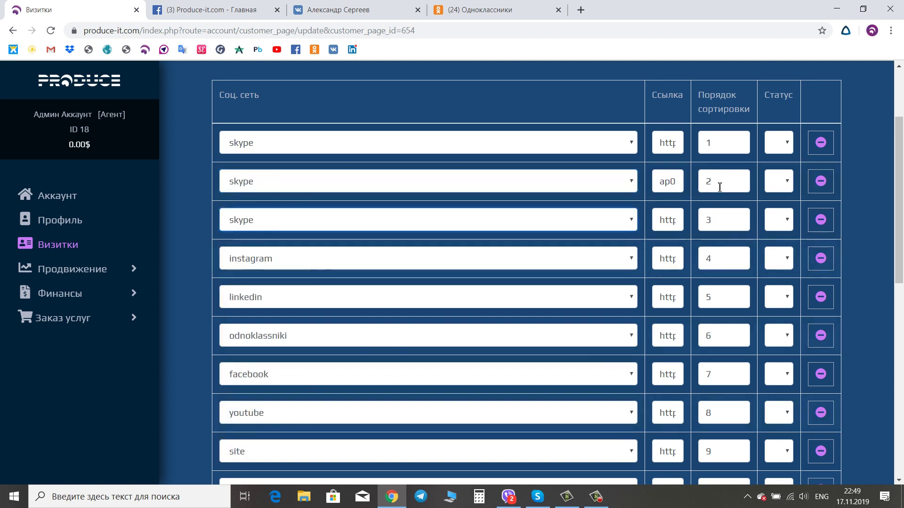
# - Enter sort orders 11, 12 and 10 for the first three rows
pyautogui.click(705, 182)
pyautogui.write('1')
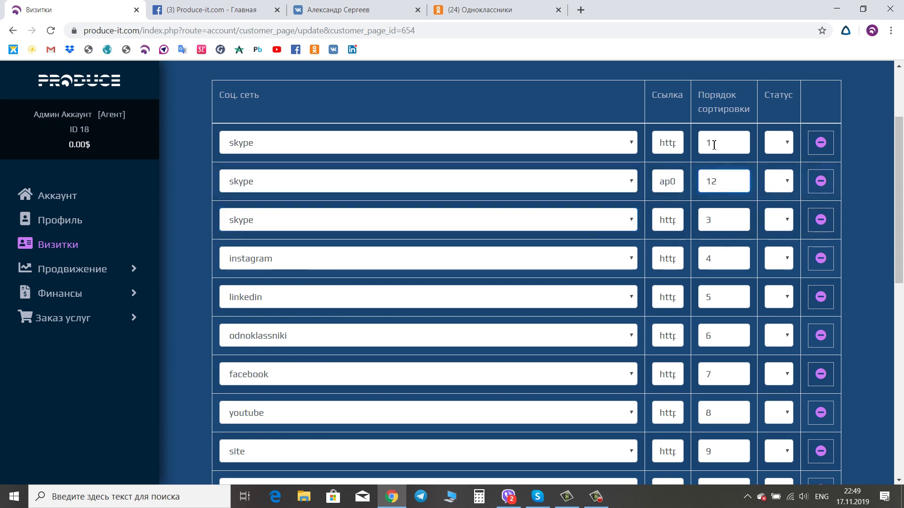
pyautogui.click(705, 143)
pyautogui.click(716, 220)
pyautogui.write('10')
# - Copy the 'test' Skype group's join link to the clipboard and return to the browser
pyautogui.click(537, 498)
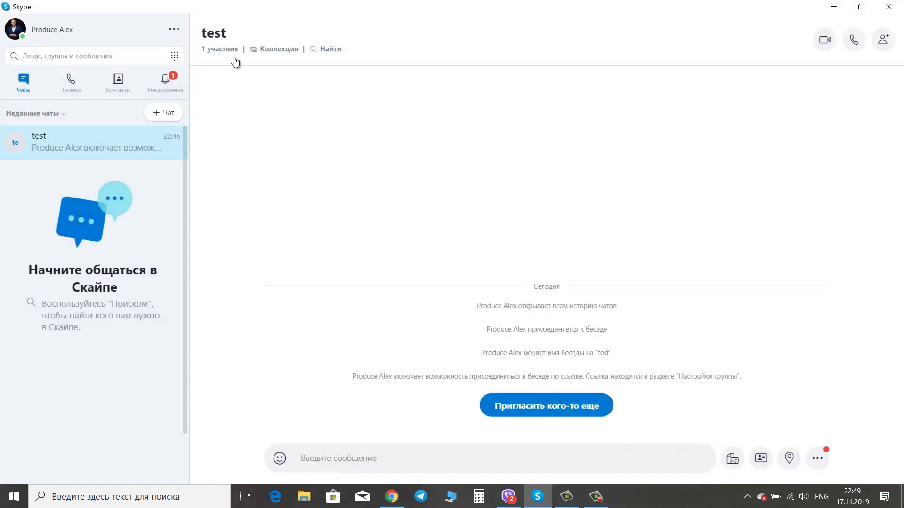
pyautogui.click(214, 40)
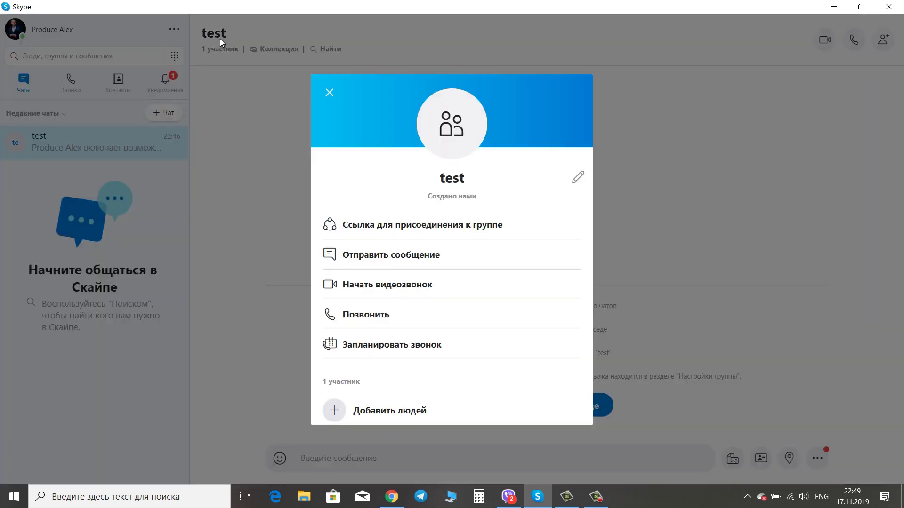
pyautogui.click(404, 229)
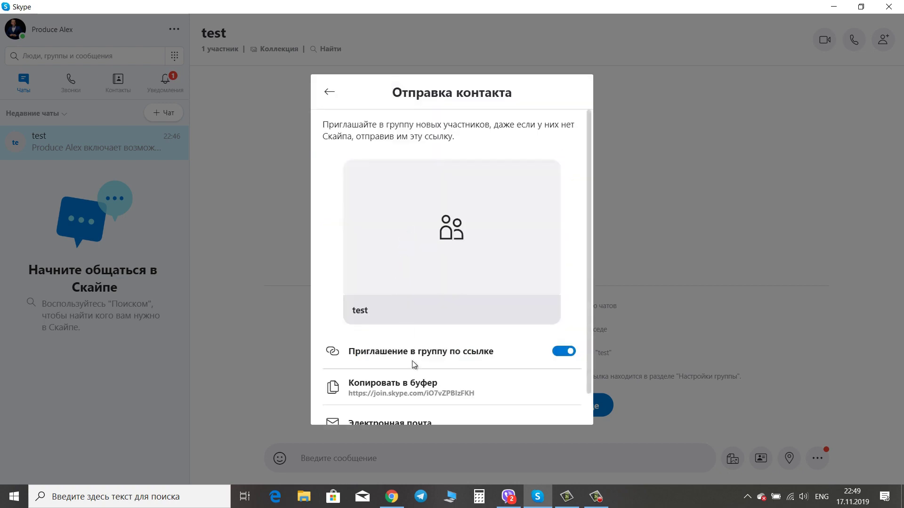
pyautogui.click(417, 389)
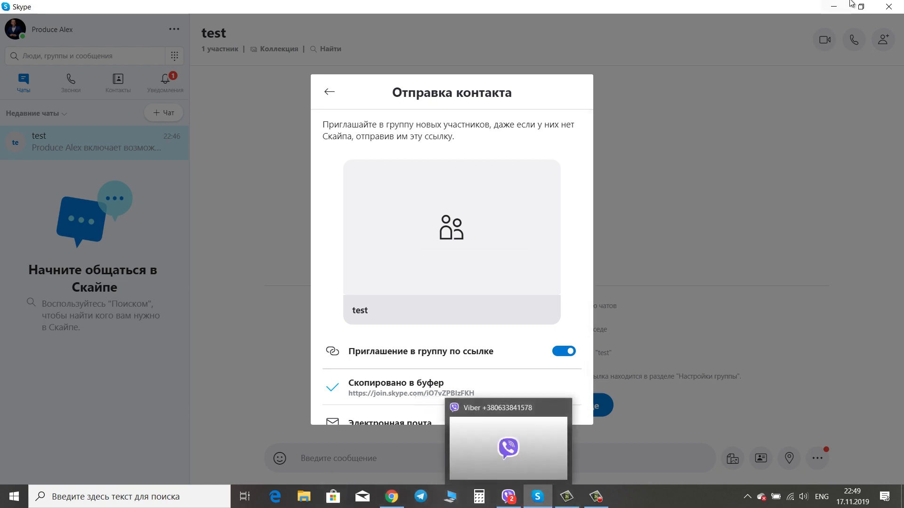
pyautogui.hotkey('alt', 'Tab')
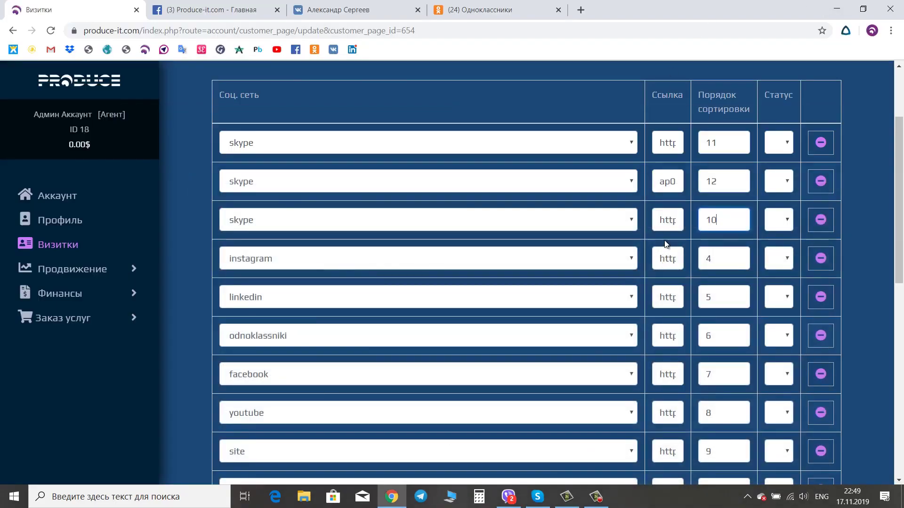
# - Scroll through the links table down to Сохранить and back, then go to the VK profile tab
pyautogui.click(663, 142)
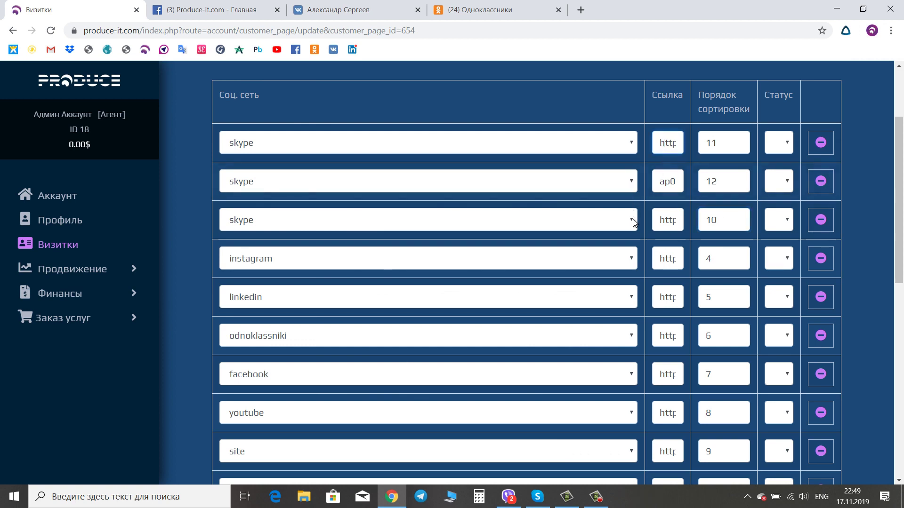
pyautogui.scroll(-5, 772, 389)
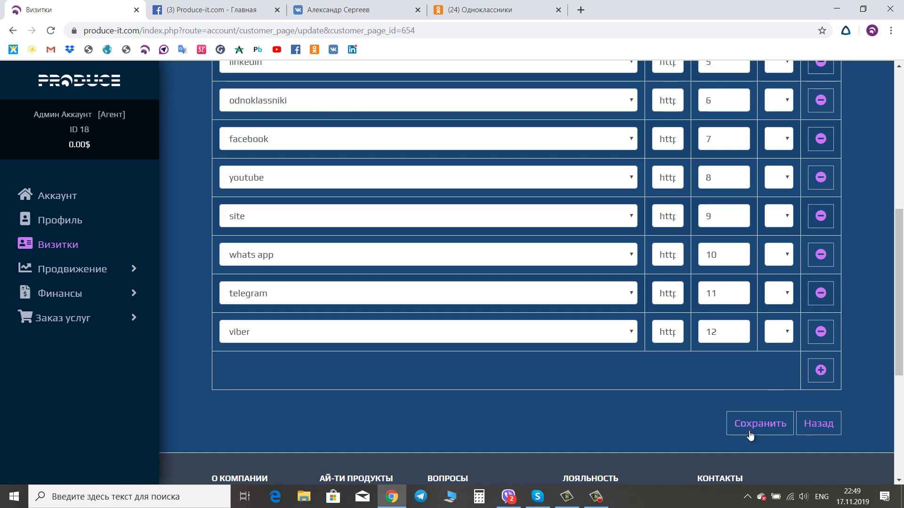
pyautogui.scroll(5, 698, 395)
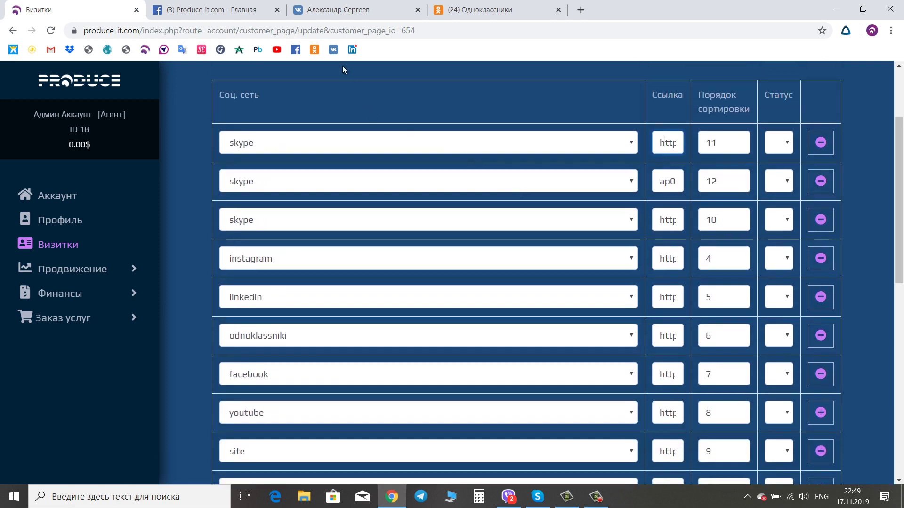
pyautogui.click(332, 9)
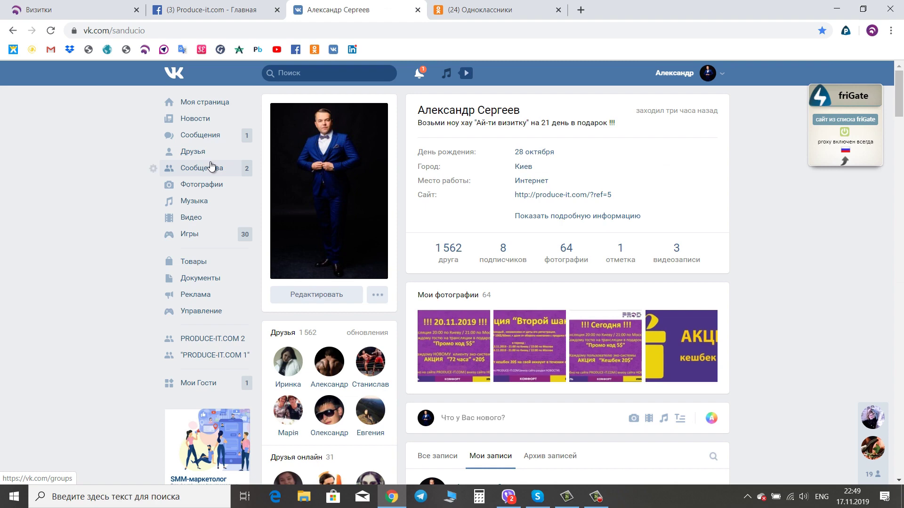
# - Copy the PRODUCE-IT.COM 1 community address vk.com/academy_su from VK and return to the links table
pyautogui.click(221, 355)
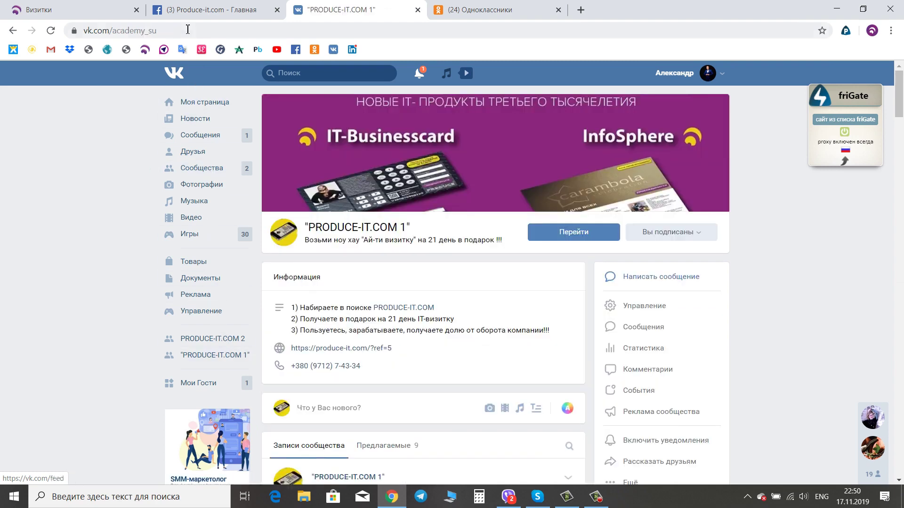
pyautogui.moveTo(157, 31); pyautogui.dragTo(50, 43)
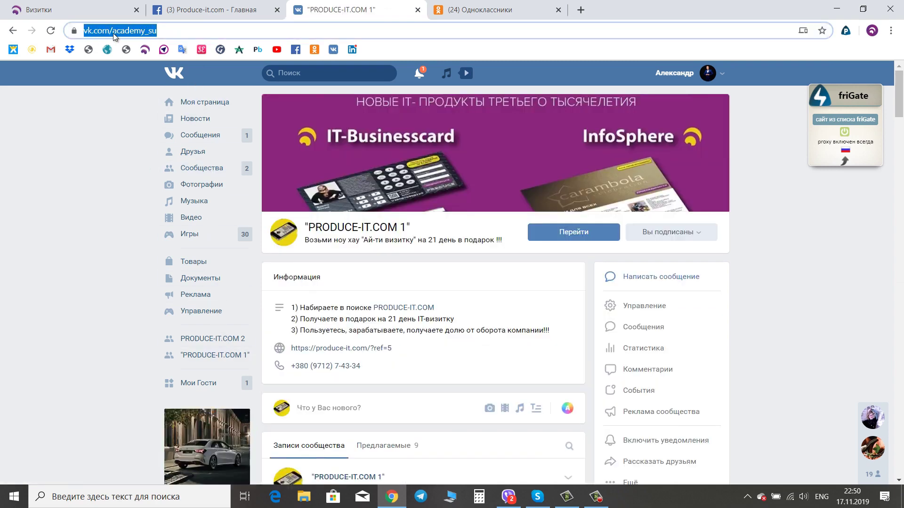
pyautogui.rightClick(114, 36)
pyautogui.click(136, 113)
pyautogui.click(71, 9)
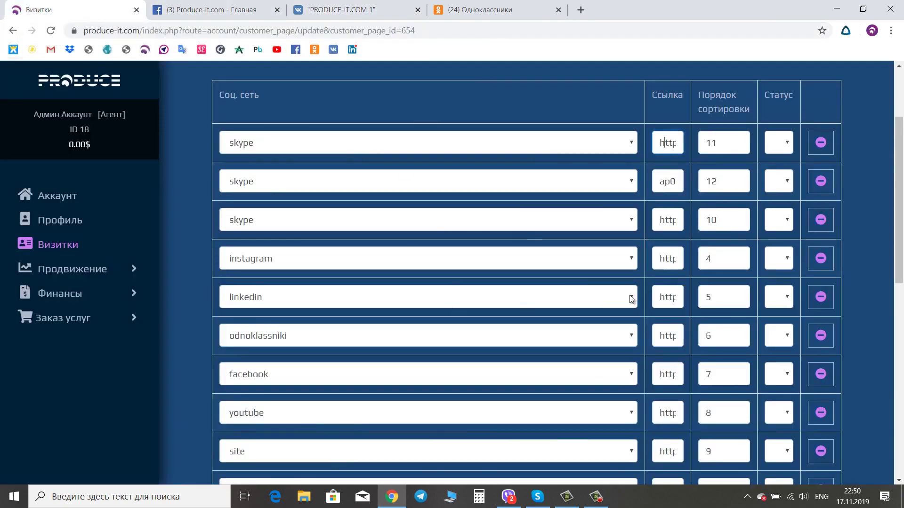
# - Change the linkedin, odnoklassniki and facebook rows' network to vk
pyautogui.click(631, 300)
pyautogui.click(275, 244)
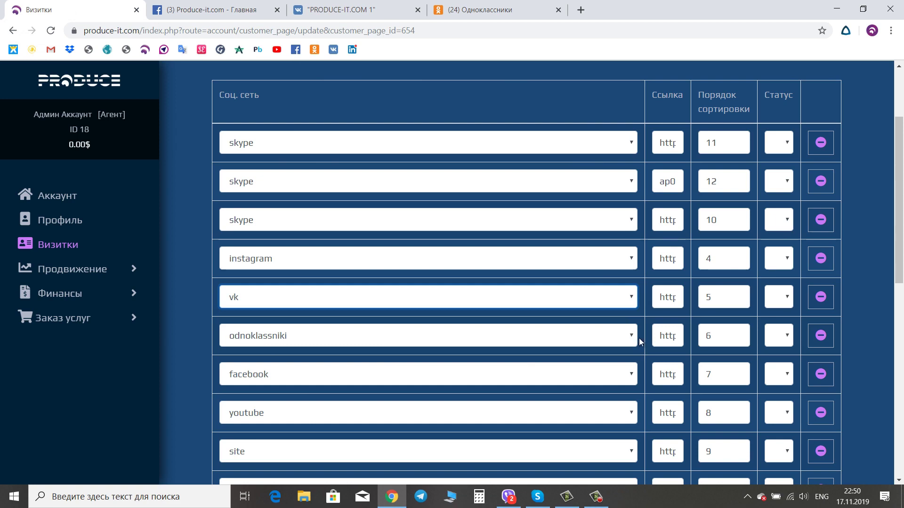
pyautogui.click(633, 337)
pyautogui.scroll(-1, 368, 287)
pyautogui.click(332, 304)
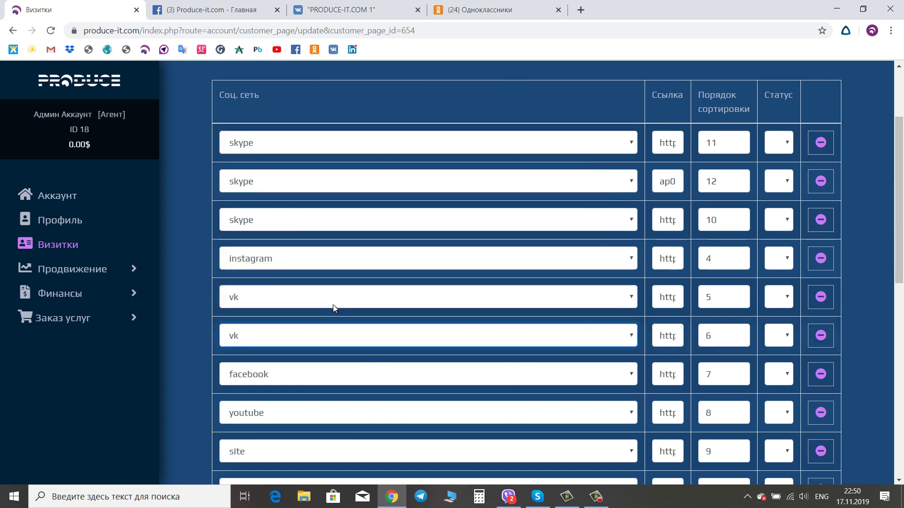
pyautogui.click(631, 375)
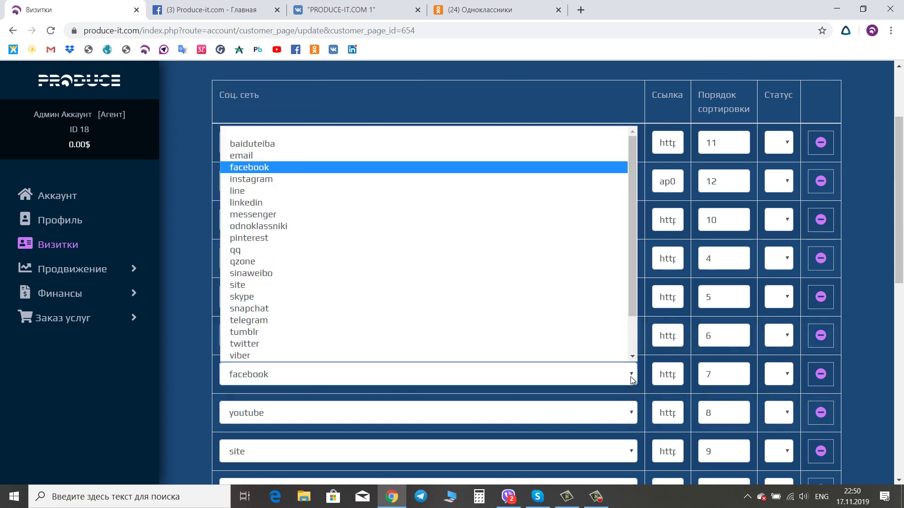
pyautogui.scroll(-1, 343, 348)
pyautogui.click(261, 345)
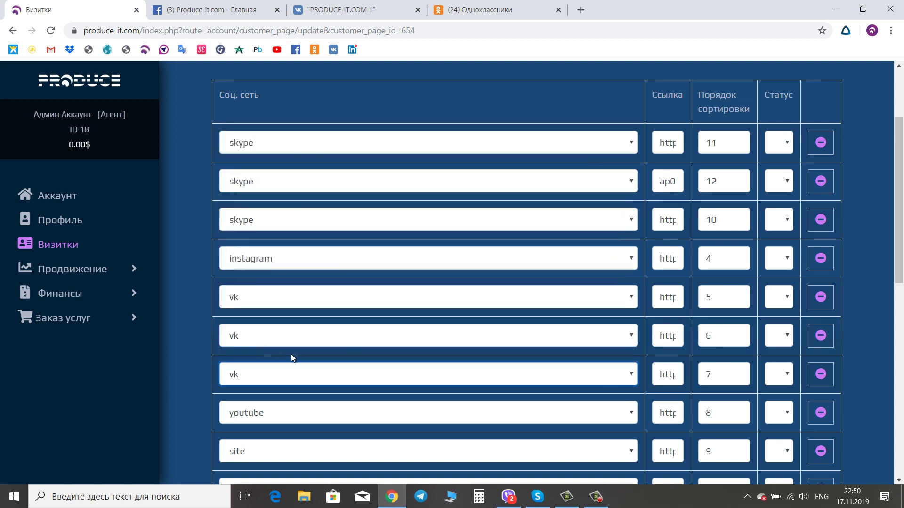
# - Edit the middle vk row's sort order, then open the Odnoklassniki profile's groups list
pyautogui.click(664, 334)
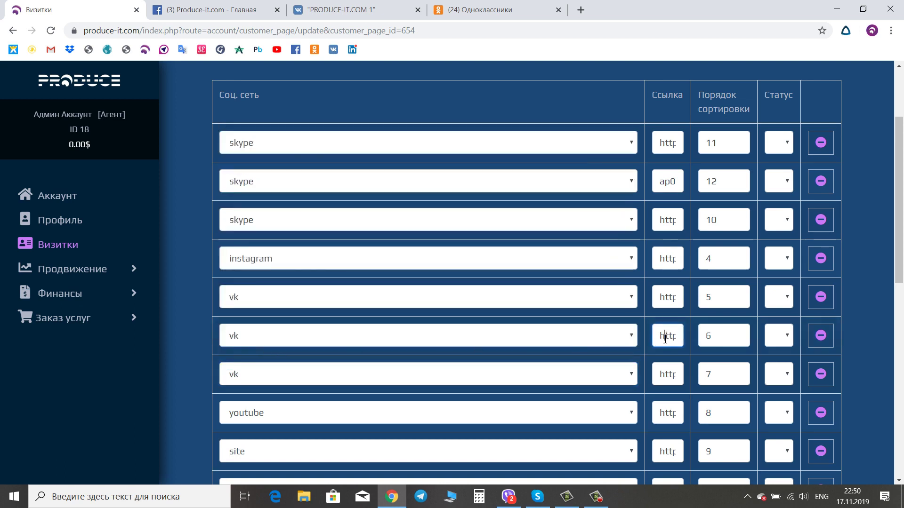
pyautogui.click(716, 340)
pyautogui.scroll(-7, 715, 353)
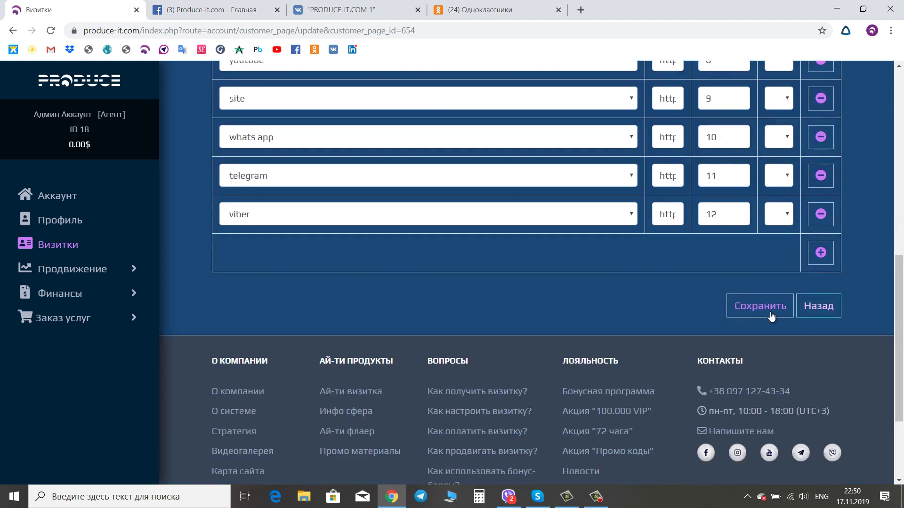
pyautogui.scroll(8, 614, 323)
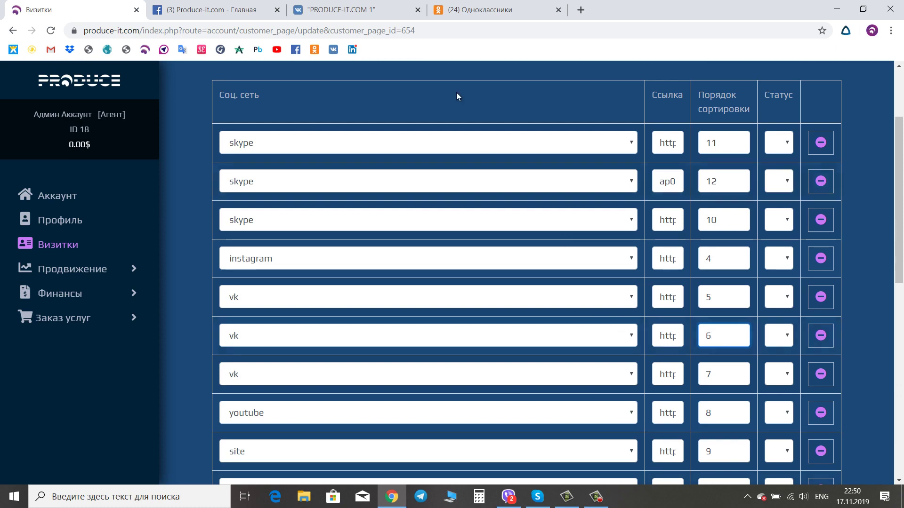
pyautogui.click(480, 10)
pyautogui.click(403, 339)
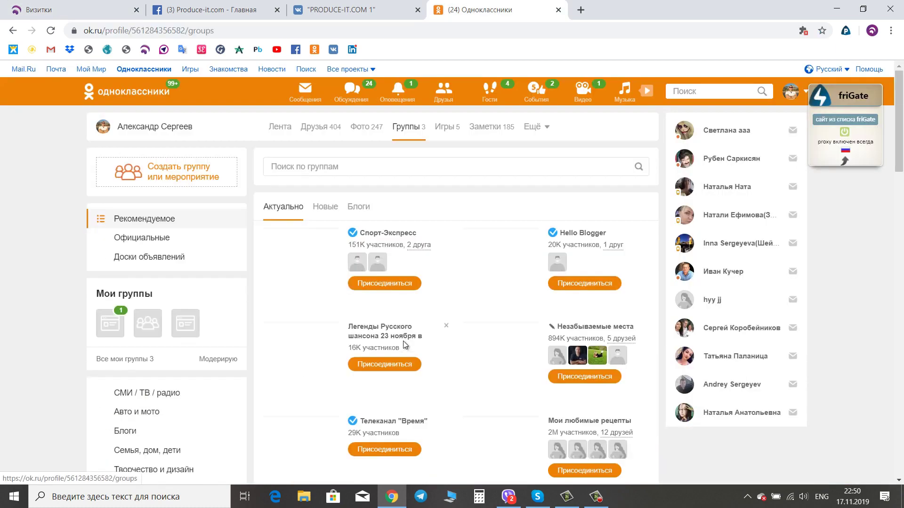
# - Copy the PRODUCE-IT.COM group address ok.ru/produceitcom and go back to the card links tab
pyautogui.click(115, 330)
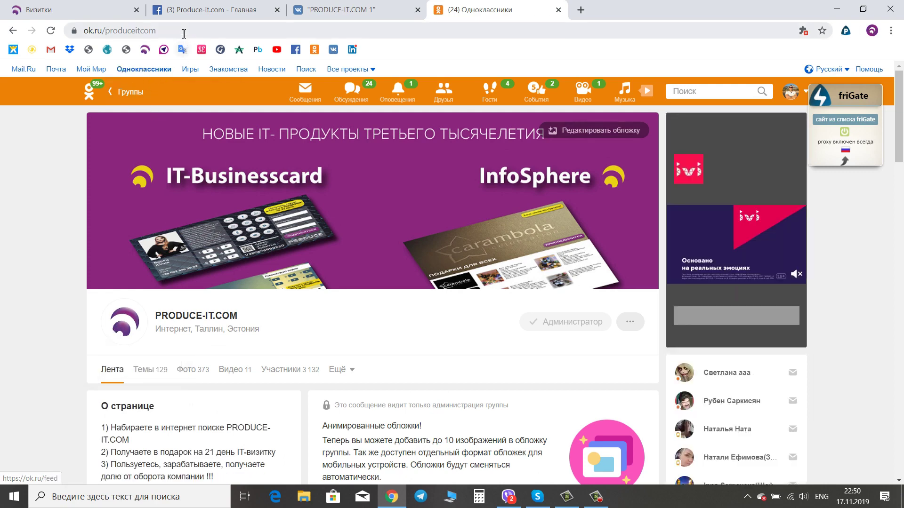
pyautogui.click(113, 31)
pyautogui.rightClick(113, 32)
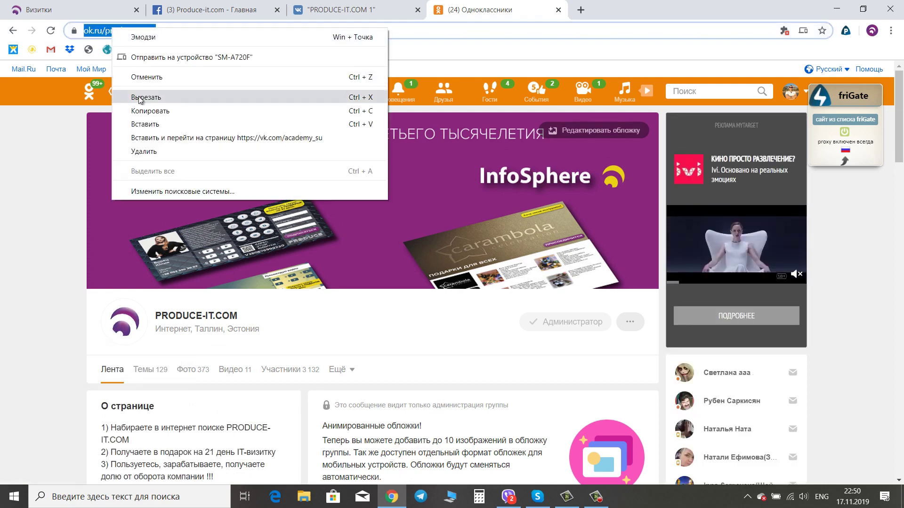
pyautogui.click(149, 111)
pyautogui.hotkey('ctrl', '1')
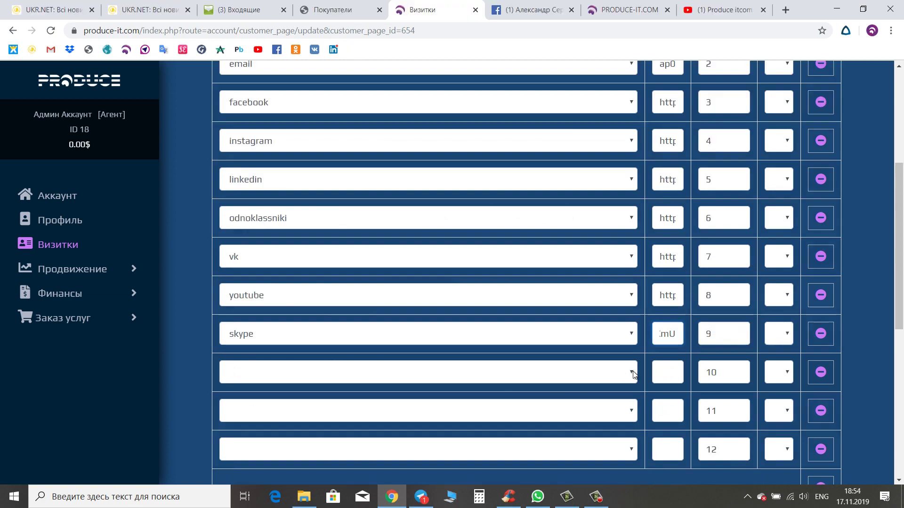
# - Set row 10's social network to whats app
pyautogui.click(632, 373)
pyautogui.scroll(-1, 303, 347)
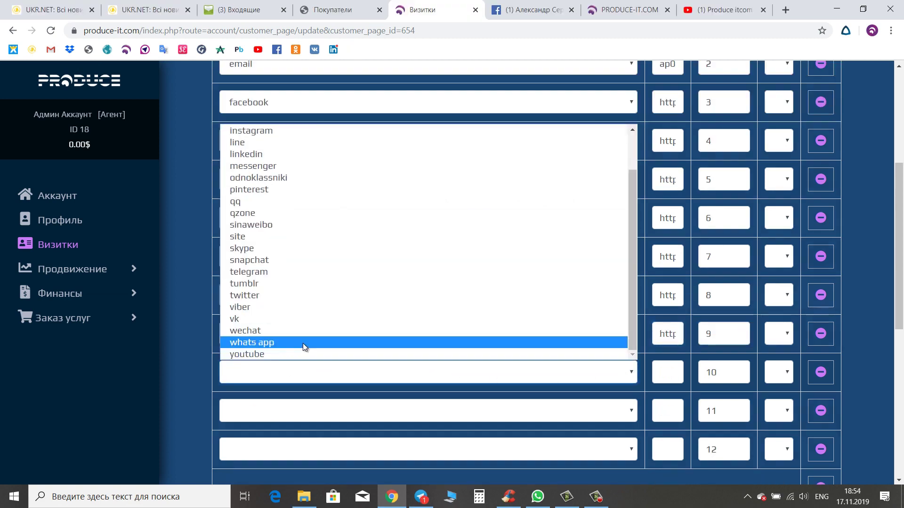
pyautogui.click(303, 342)
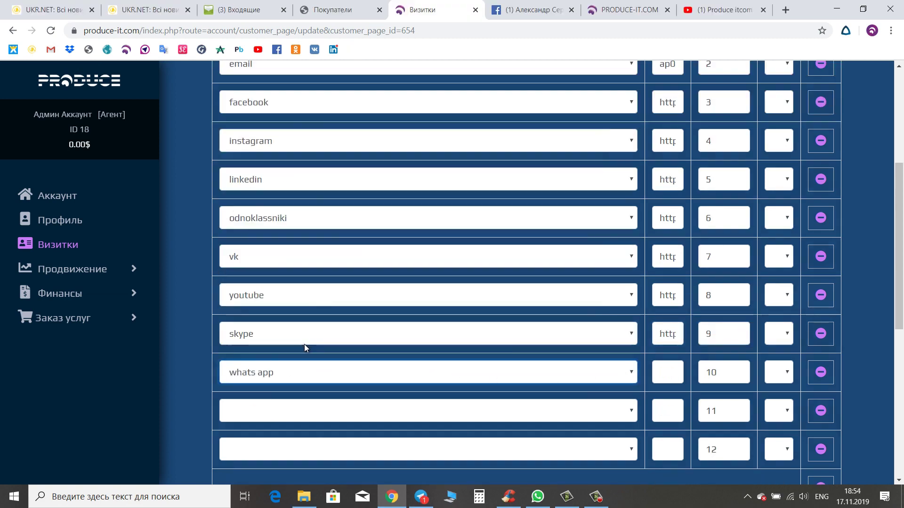
pyautogui.click(541, 497)
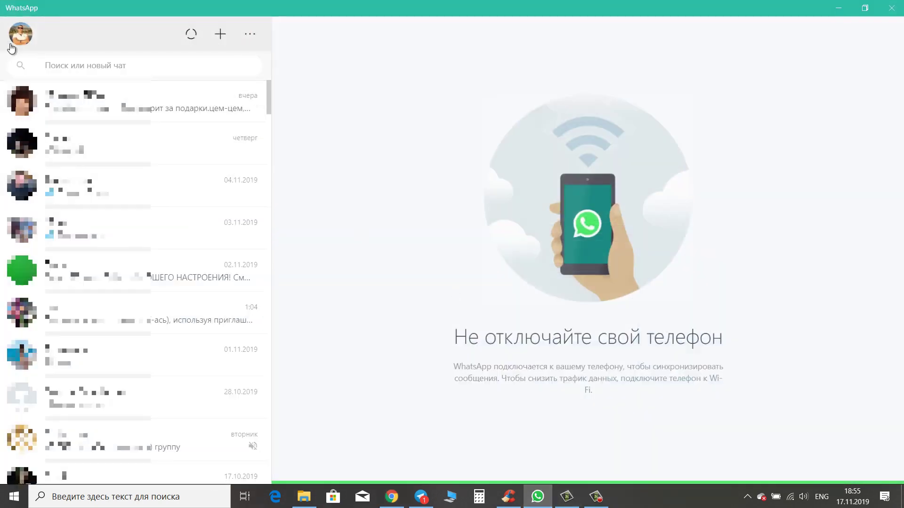
# - Create a new WhatsApp group named test with one contact
pyautogui.click(251, 35)
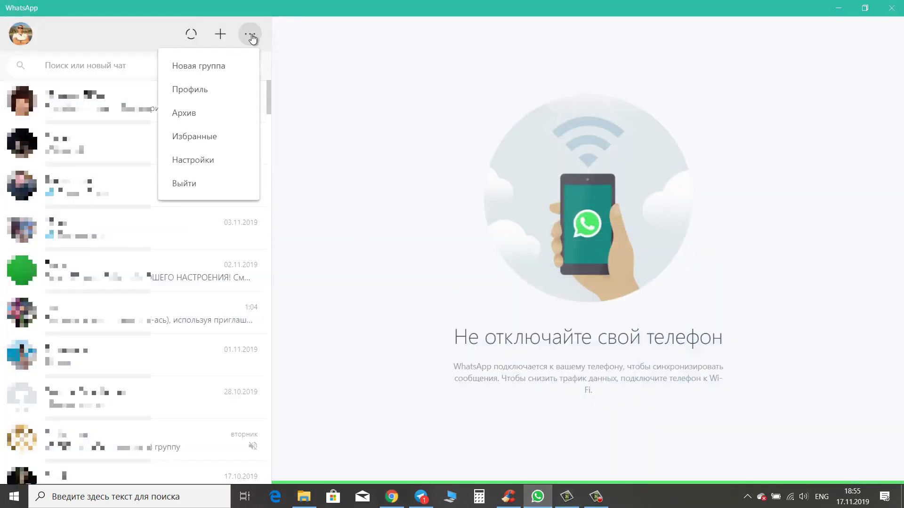
pyautogui.click(200, 76)
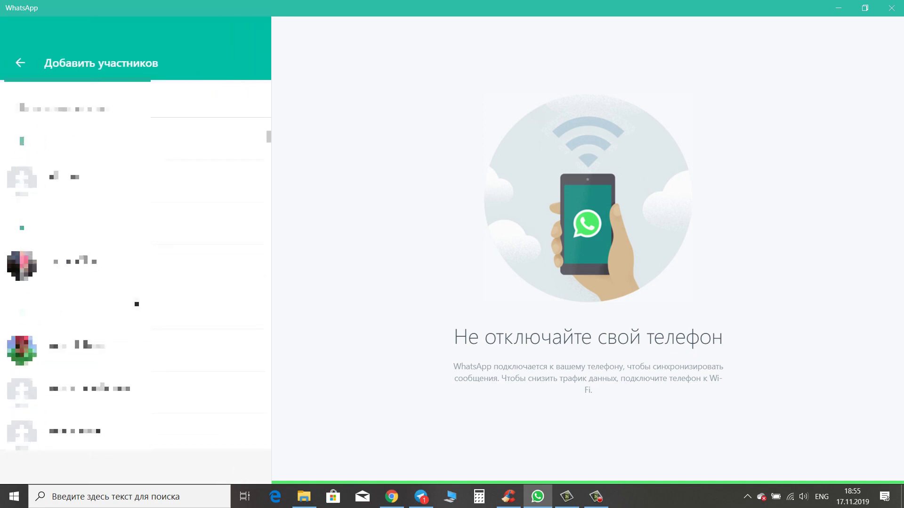
pyautogui.scroll(-2, 158, 315)
pyautogui.click(158, 315)
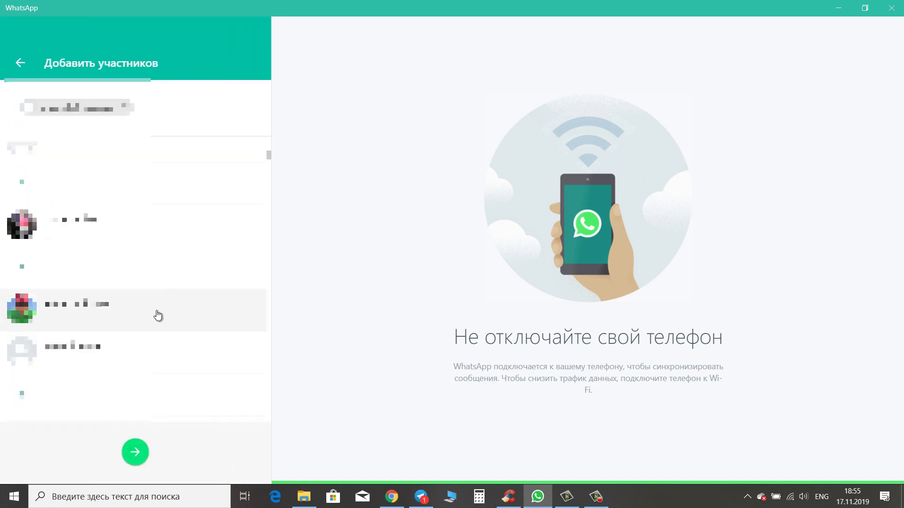
pyautogui.click(138, 451)
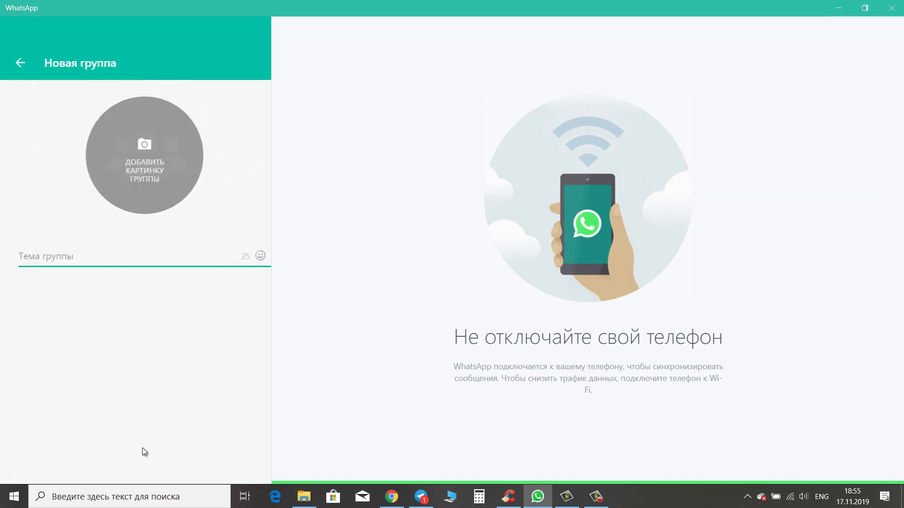
pyautogui.write('test')
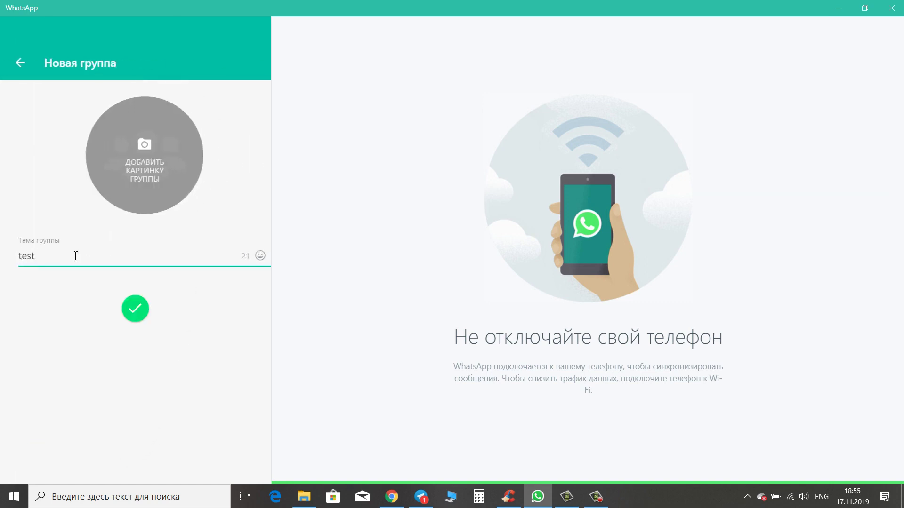
pyautogui.click(135, 310)
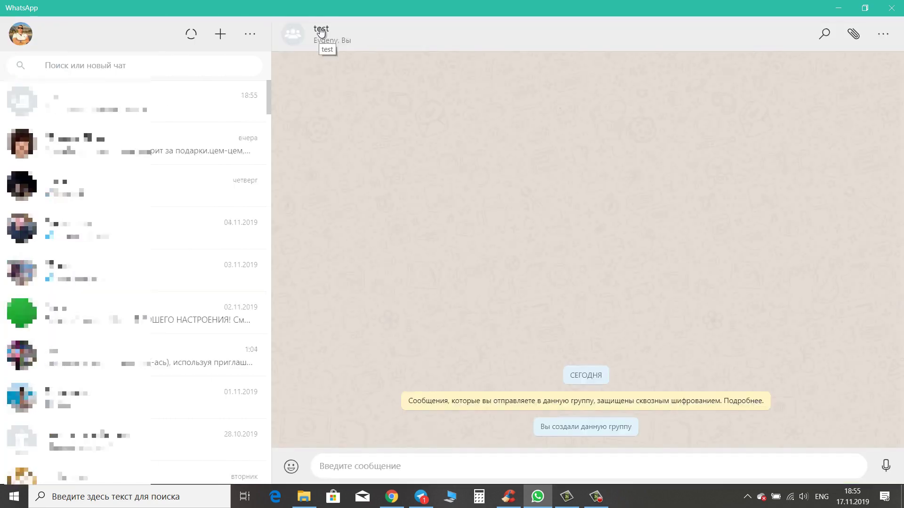
# - Copy the test group's invite link and paste it into the card's whats app row
pyautogui.click(320, 32)
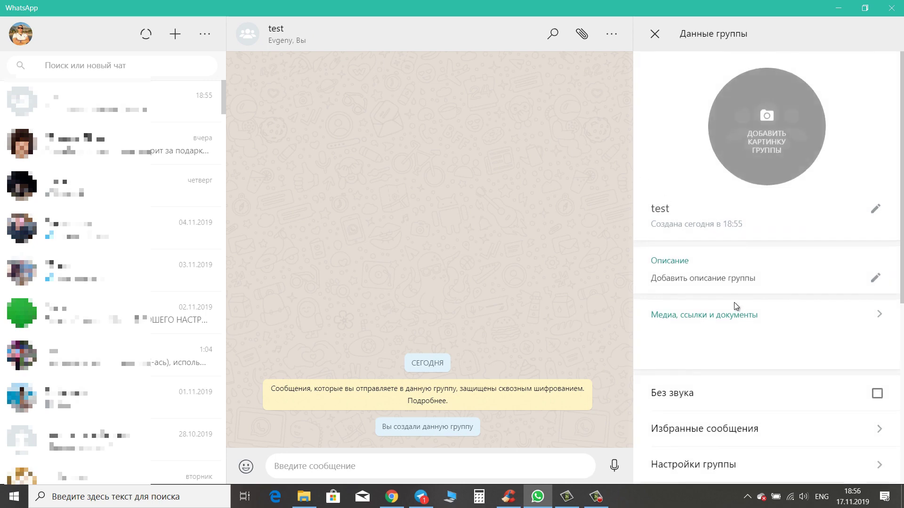
pyautogui.scroll(-5, 735, 307)
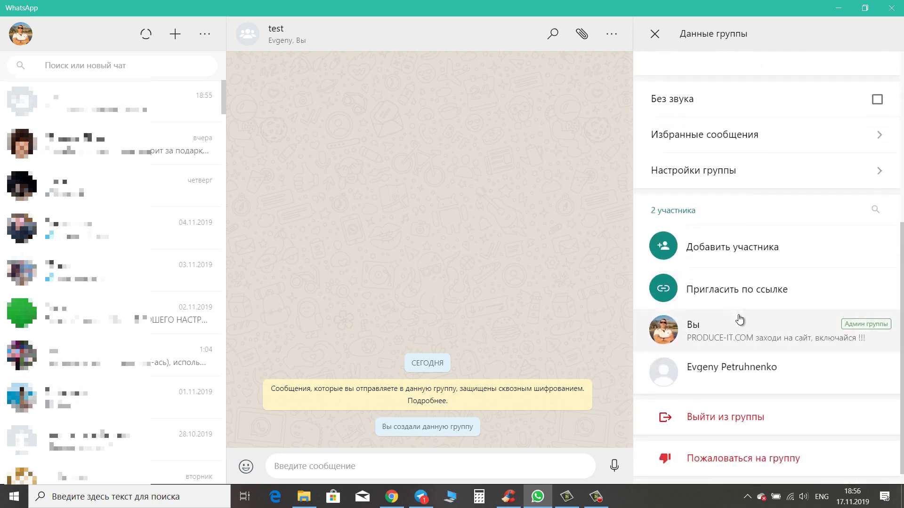
pyautogui.click(744, 294)
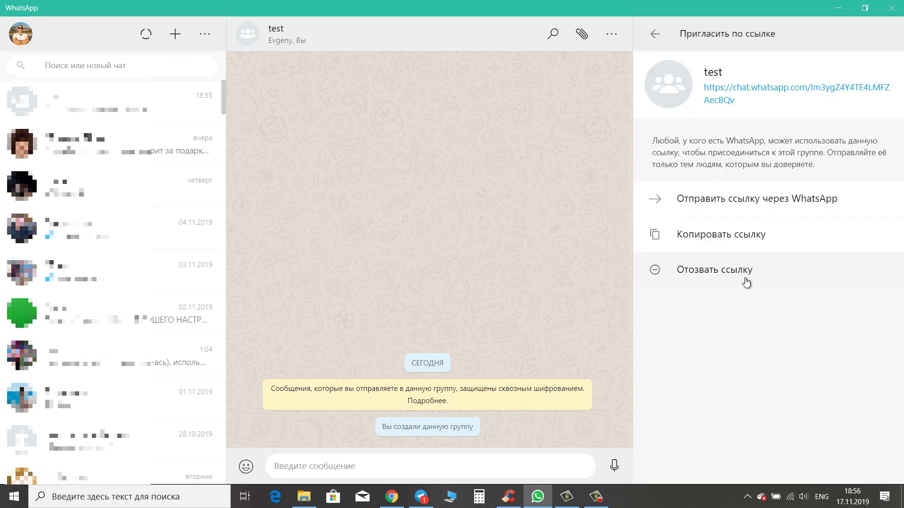
pyautogui.click(748, 241)
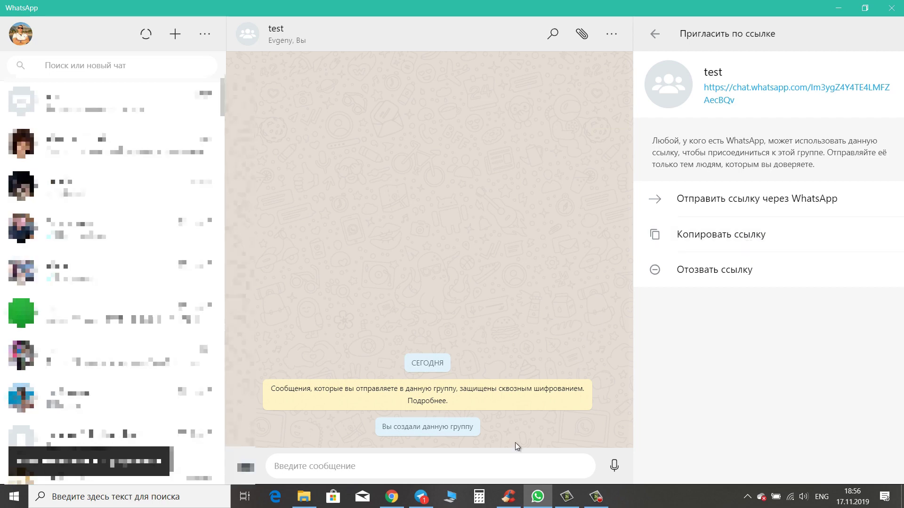
pyautogui.click(839, 8)
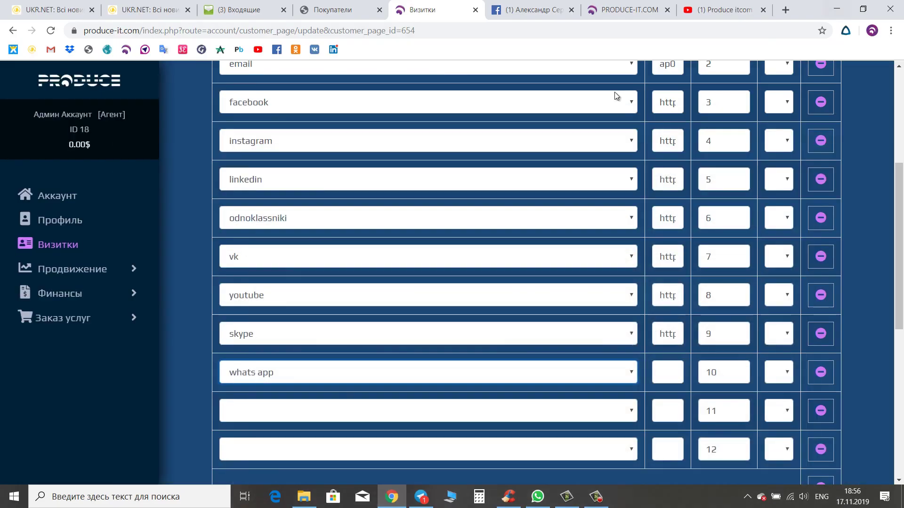
pyautogui.click(676, 370)
pyautogui.hotkey('ctrl', 'v')
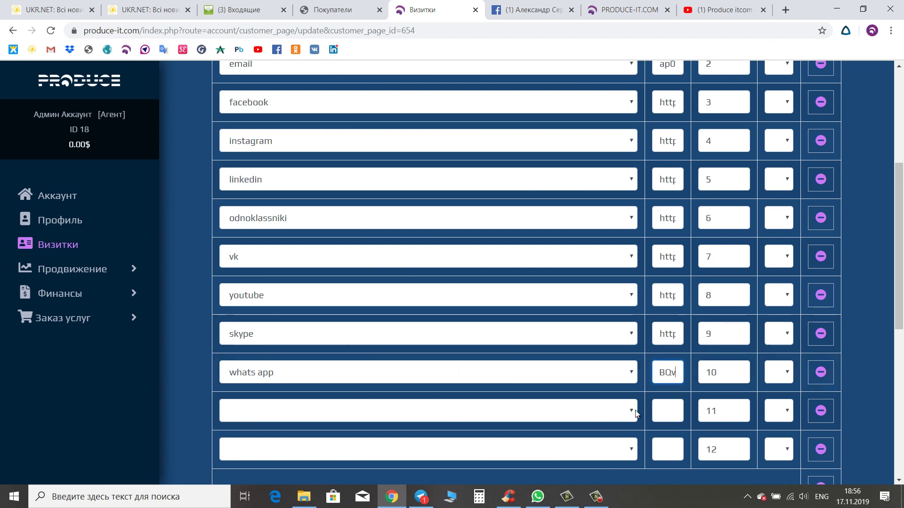
# - Set row 11's social network to telegram
pyautogui.click(632, 411)
pyautogui.scroll(-1, 459, 385)
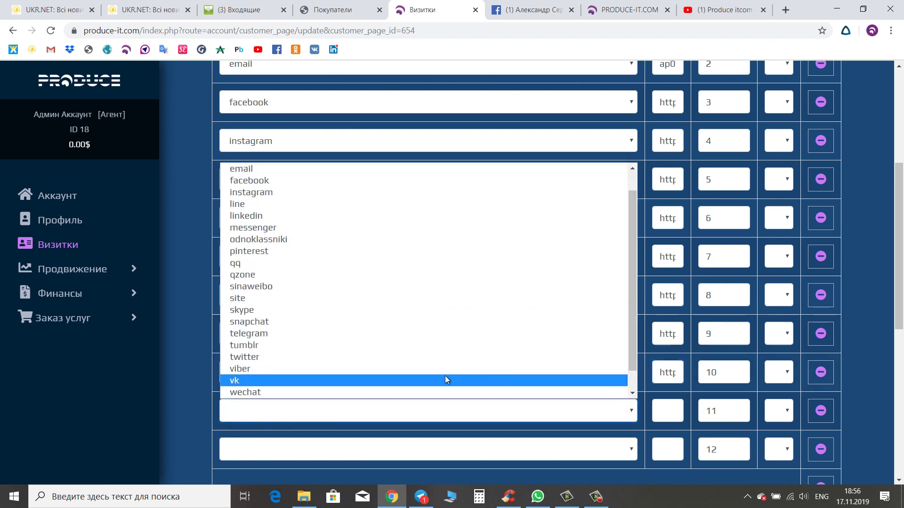
pyautogui.click(419, 334)
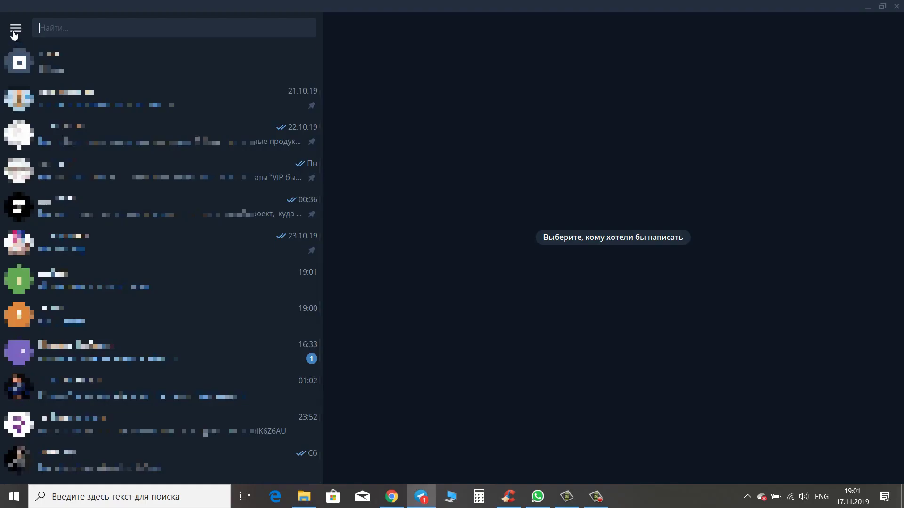
# - Create a Telegram channel named test with public link t.me/propropropropropr
pyautogui.click(15, 30)
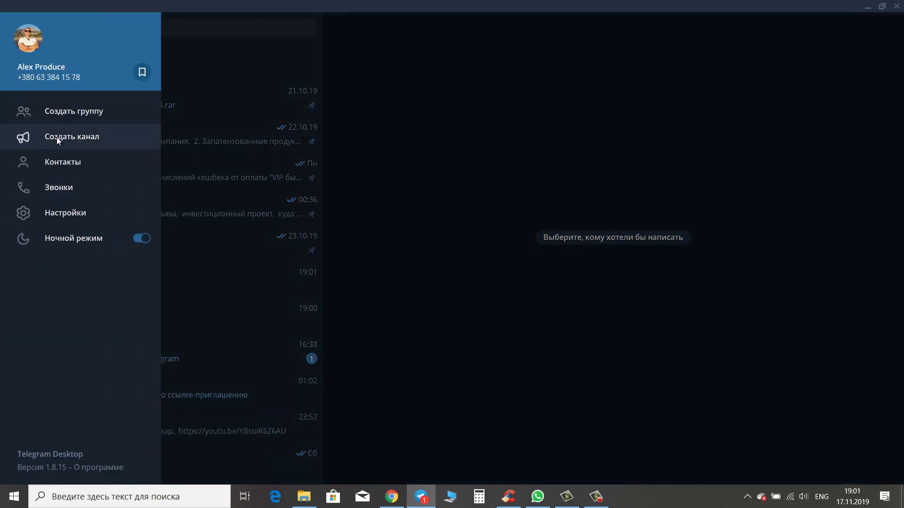
pyautogui.click(57, 136)
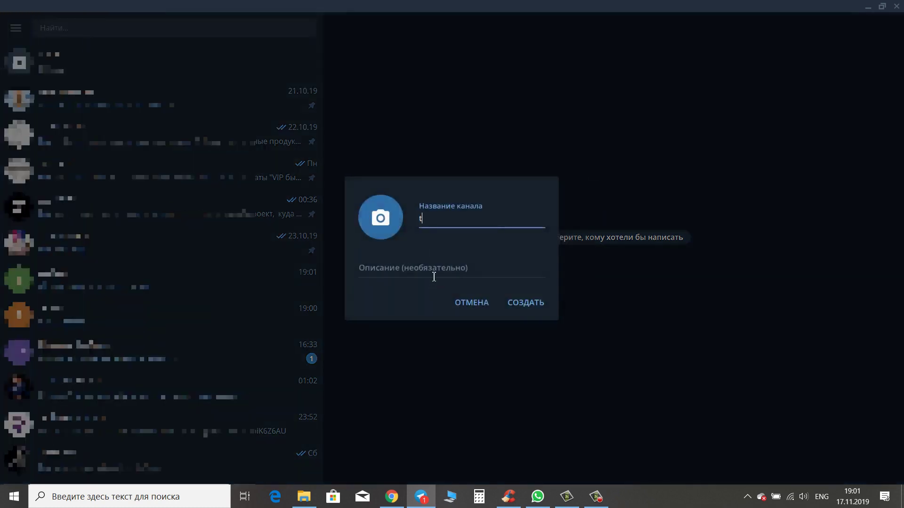
pyautogui.click(536, 305)
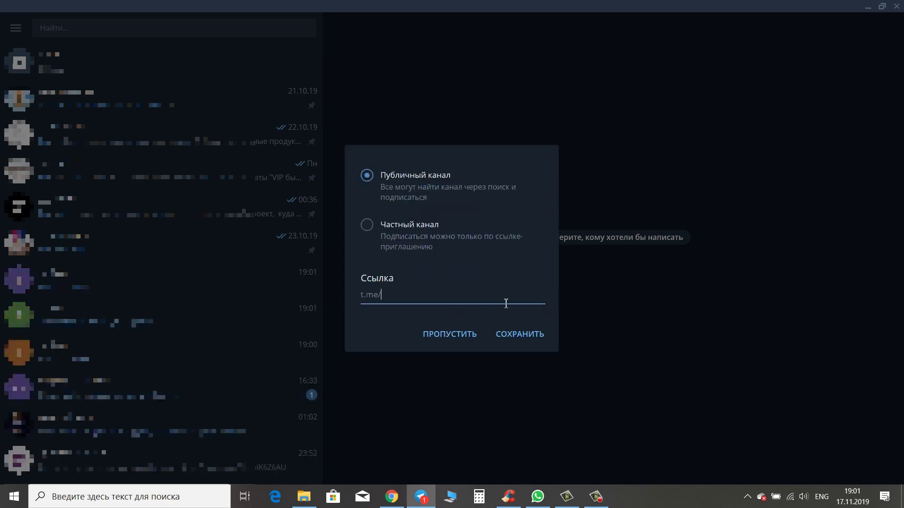
pyautogui.write('propropropropropr')
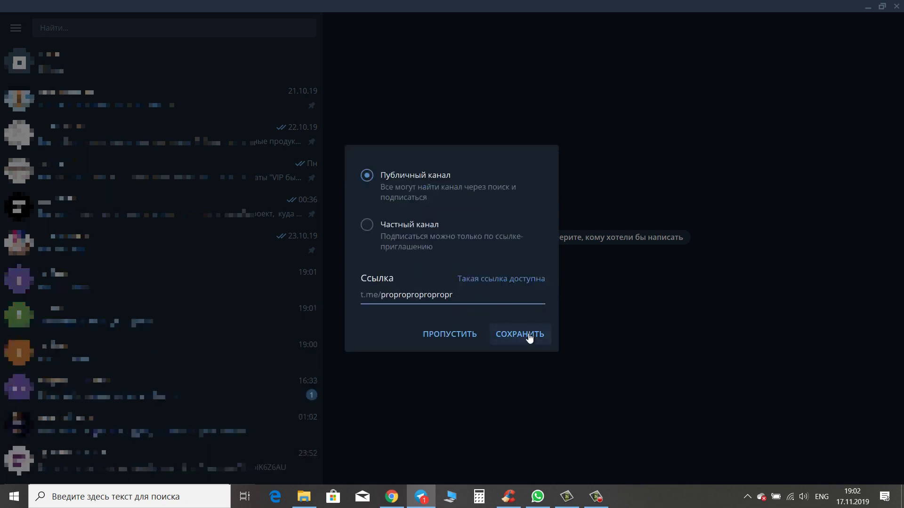
pyautogui.click(519, 334)
# - Back in the card form, set the last row's network to viber
pyautogui.hotkey('alt', 'Tab')
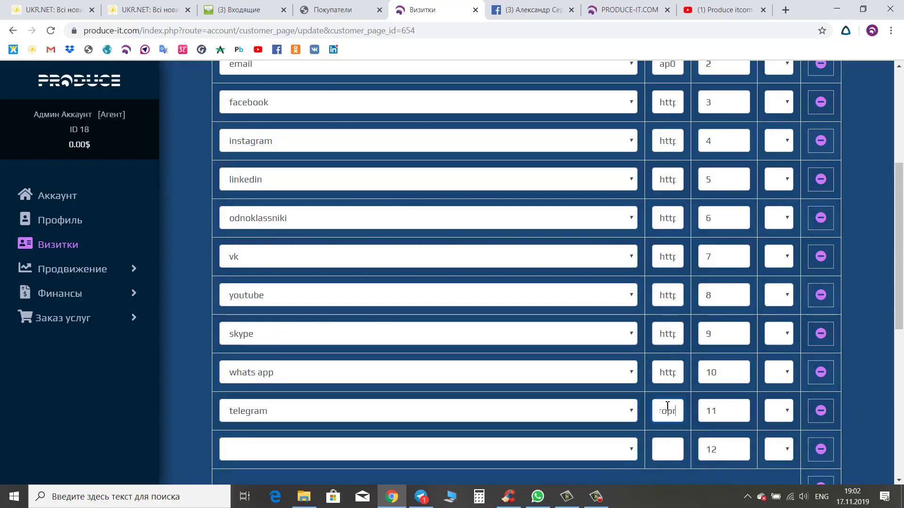
pyautogui.click(379, 450)
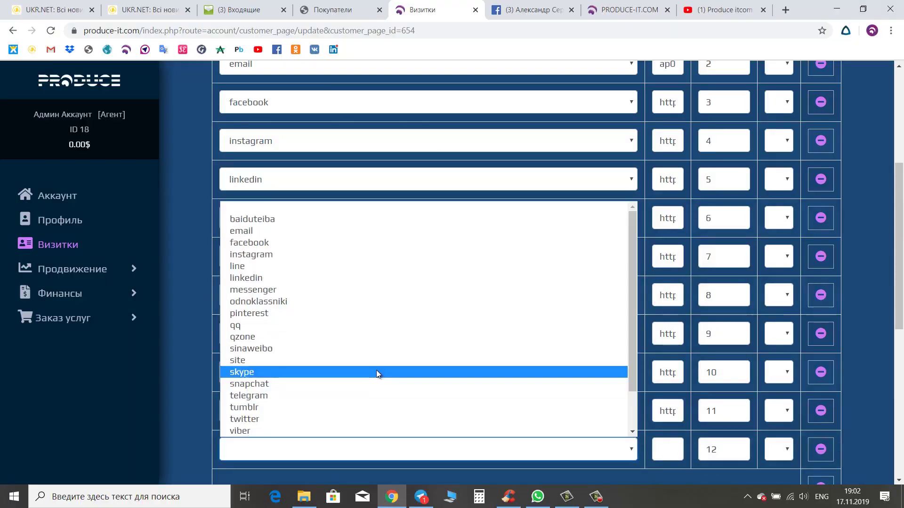
pyautogui.scroll(-1, 377, 372)
pyautogui.click(358, 385)
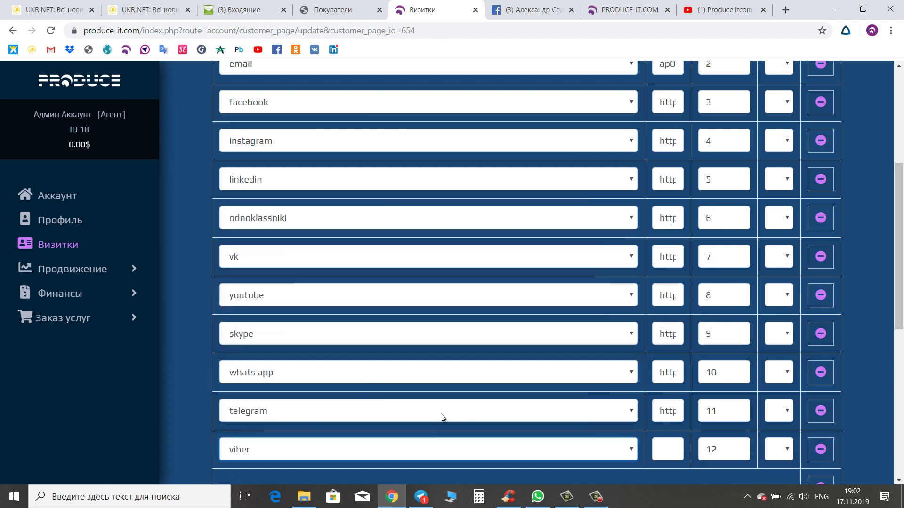
pyautogui.scroll(-1, 647, 450)
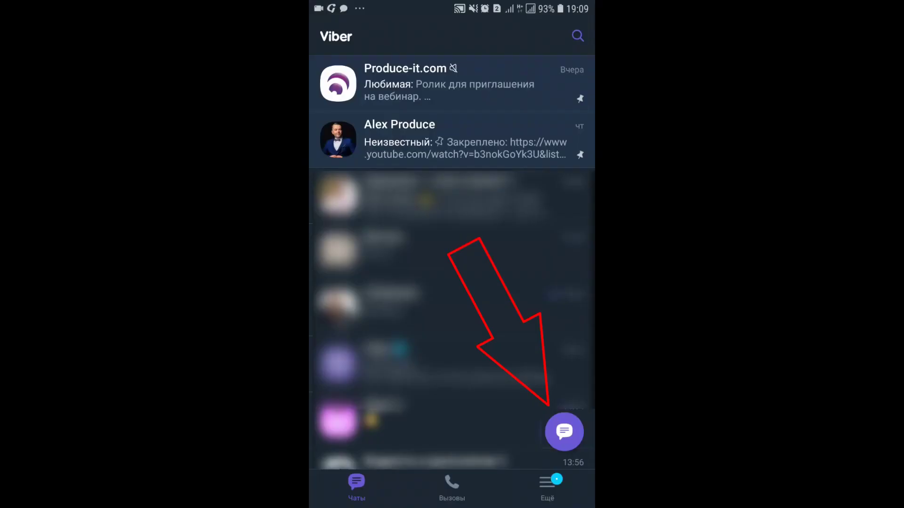
# - Create a Viber community named test and copy its invite link
pyautogui.click(564, 432)
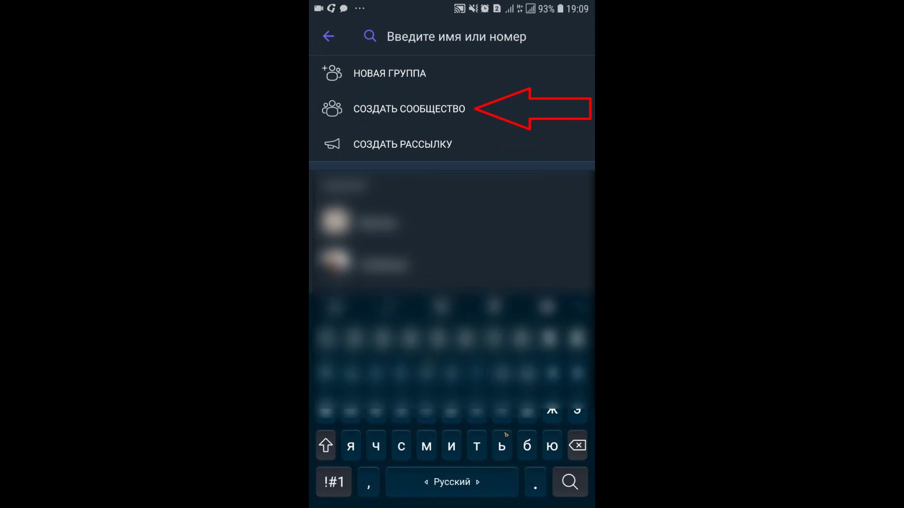
pyautogui.click(409, 108)
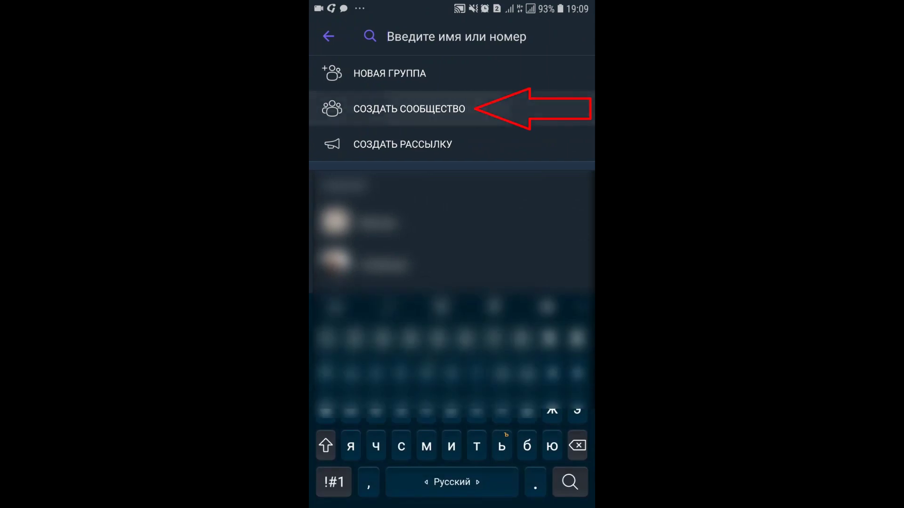
pyautogui.moveTo(438, 482); pyautogui.dragTo(490, 482)
pyautogui.write('test')
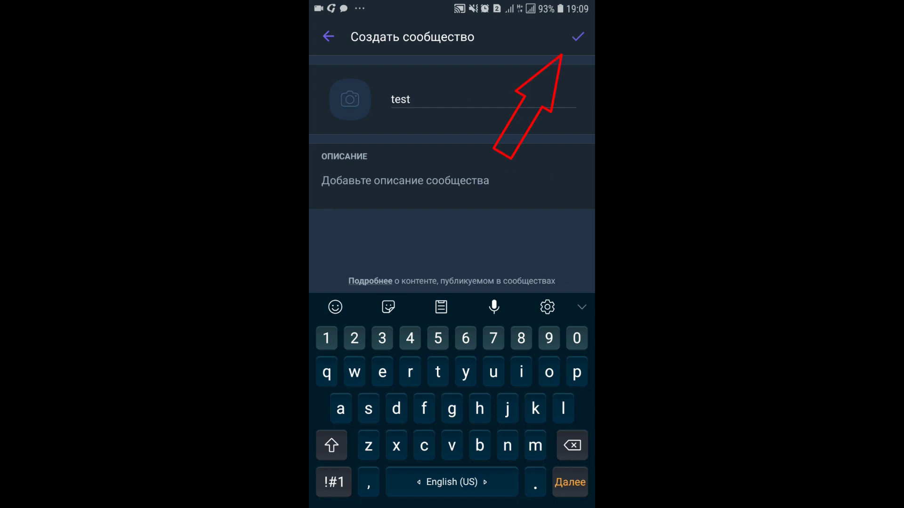
pyautogui.click(578, 37)
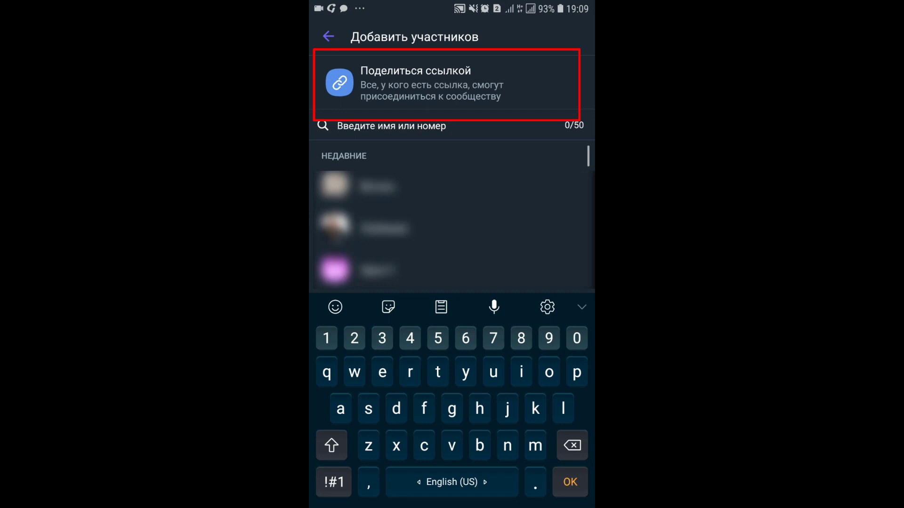
pyautogui.click(414, 83)
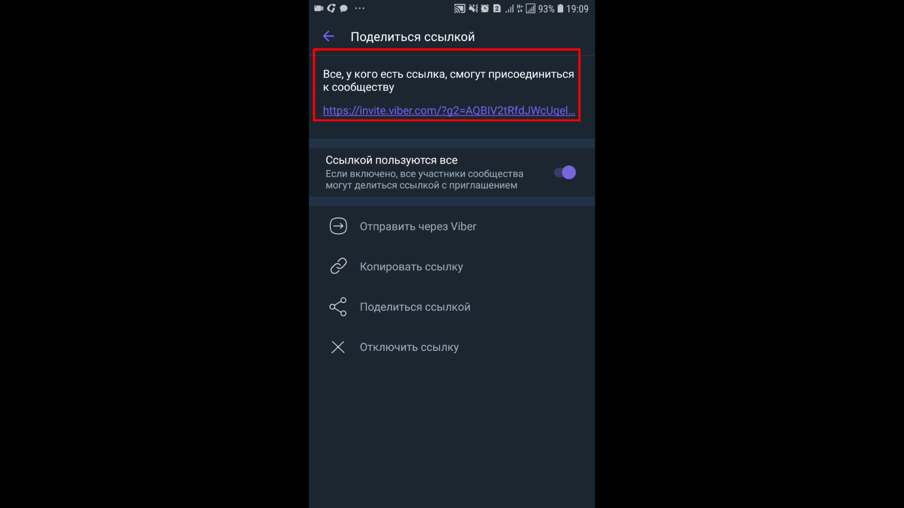
pyautogui.click(411, 267)
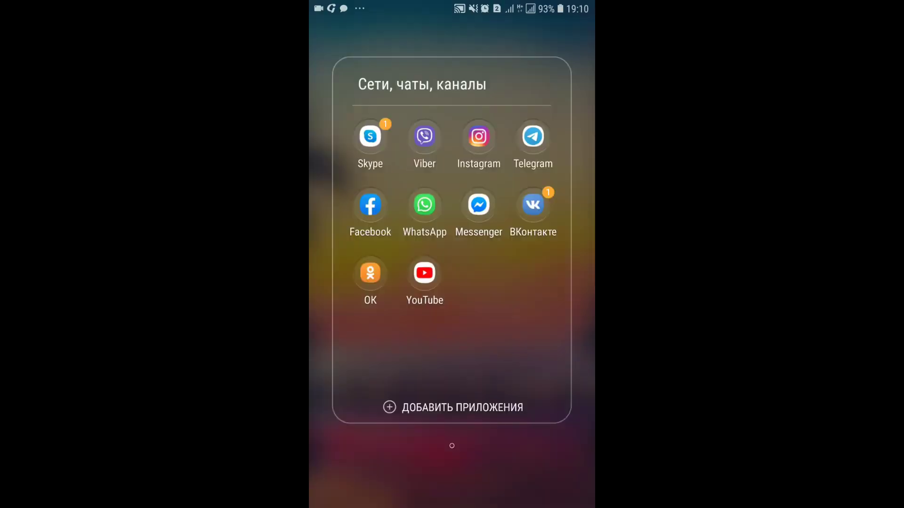
# - Post the Viber invite link in the Telegram test channel on the phone
pyautogui.click(532, 135)
pyautogui.click(383, 221)
pyautogui.click(383, 490)
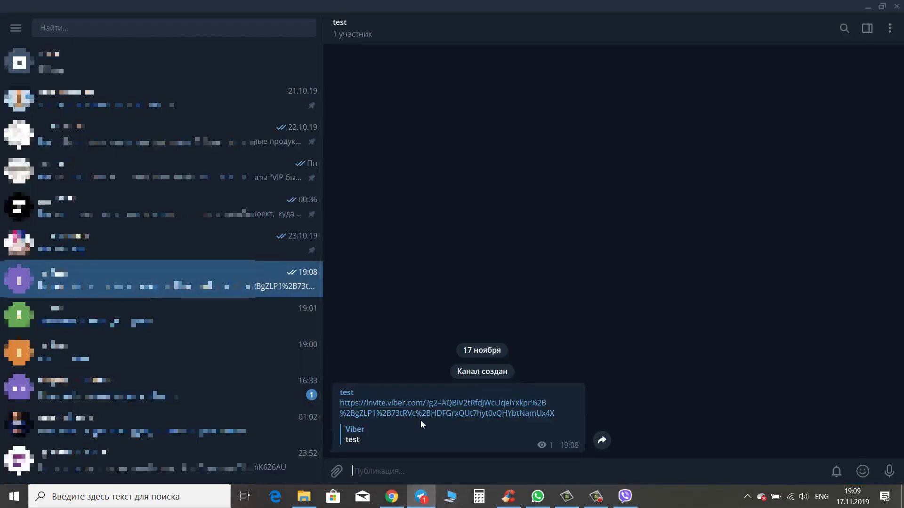
# - Copy the Viber invite link from the test channel post and return to the Визитки page
pyautogui.rightClick(411, 403)
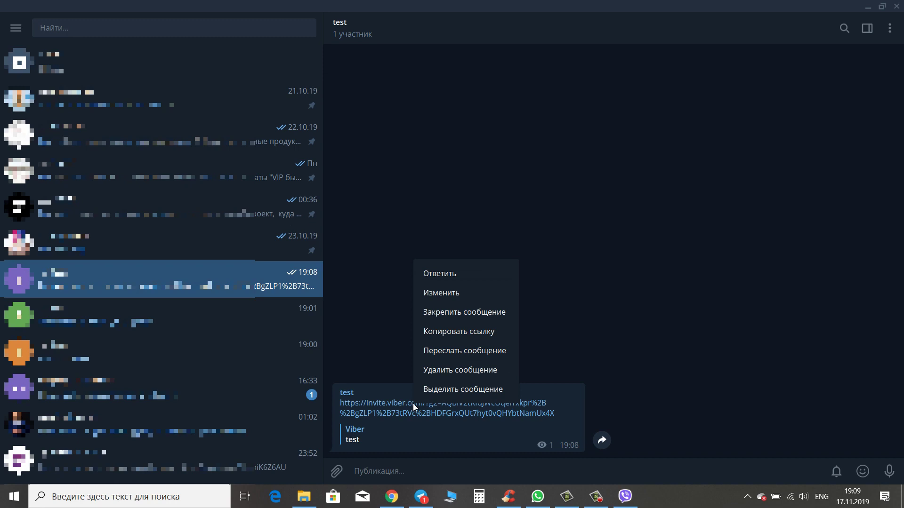
pyautogui.click(459, 331)
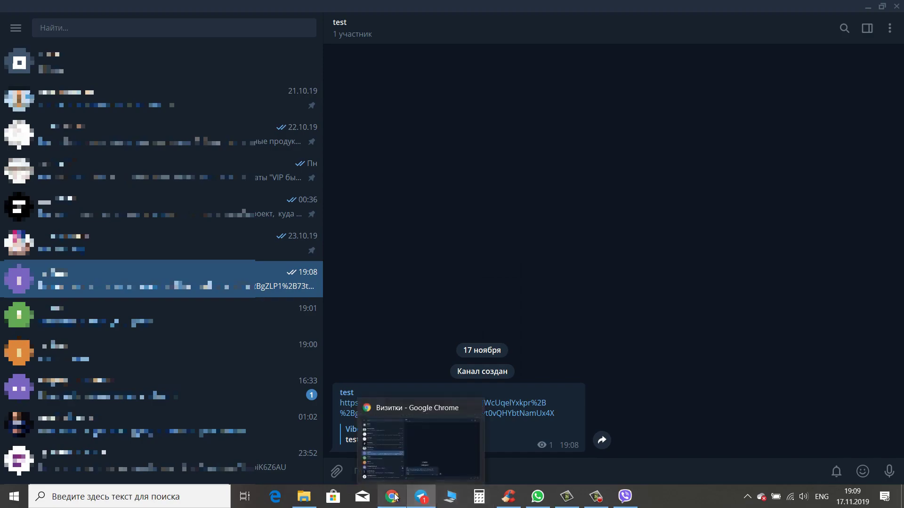
pyautogui.click(392, 496)
# - Paste the Viber invite link into the viber row and save the social links
pyautogui.click(668, 392)
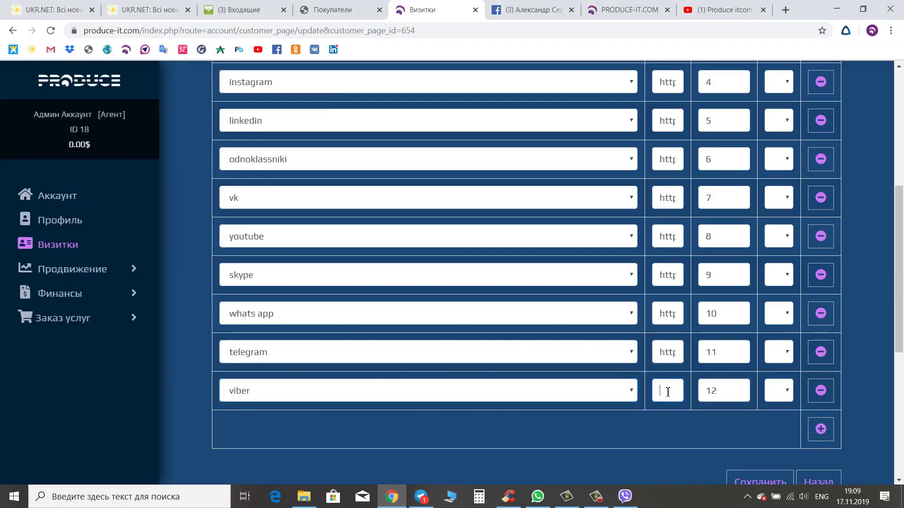
pyautogui.hotkey('ctrl', 'v')
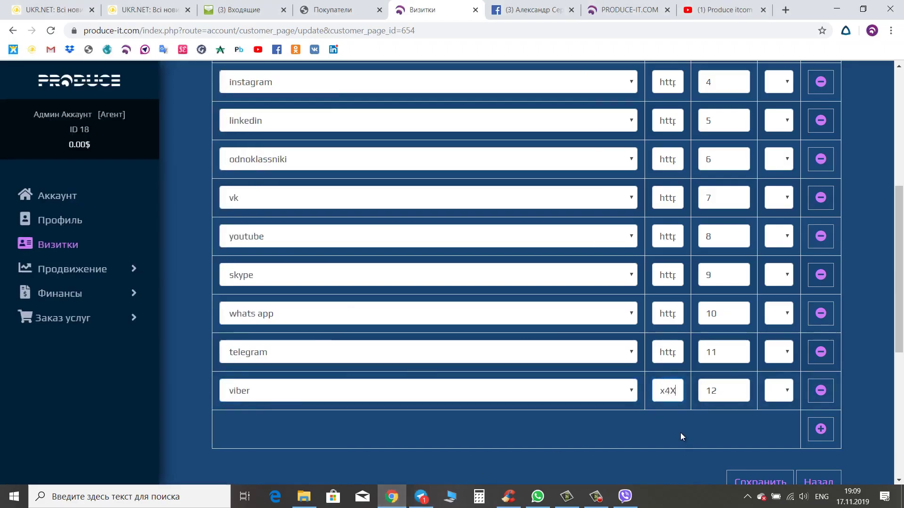
pyautogui.scroll(-3, 680, 434)
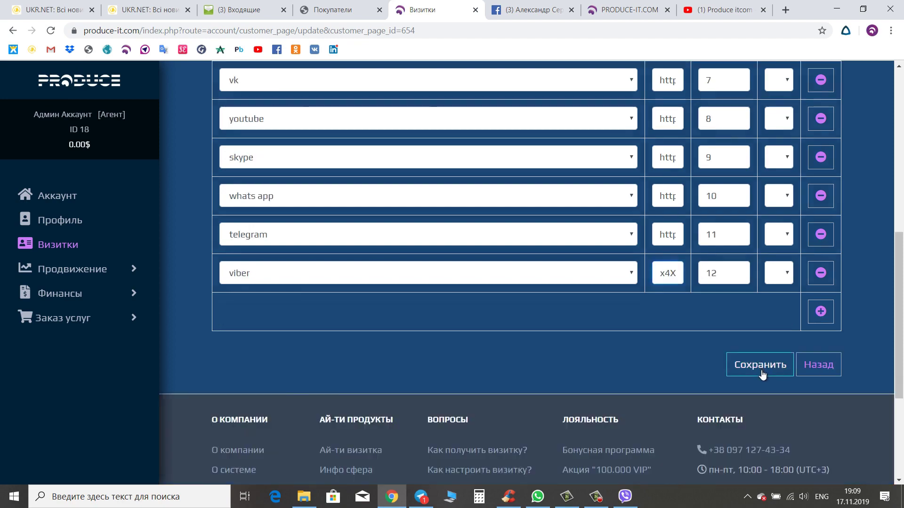
pyautogui.click(761, 367)
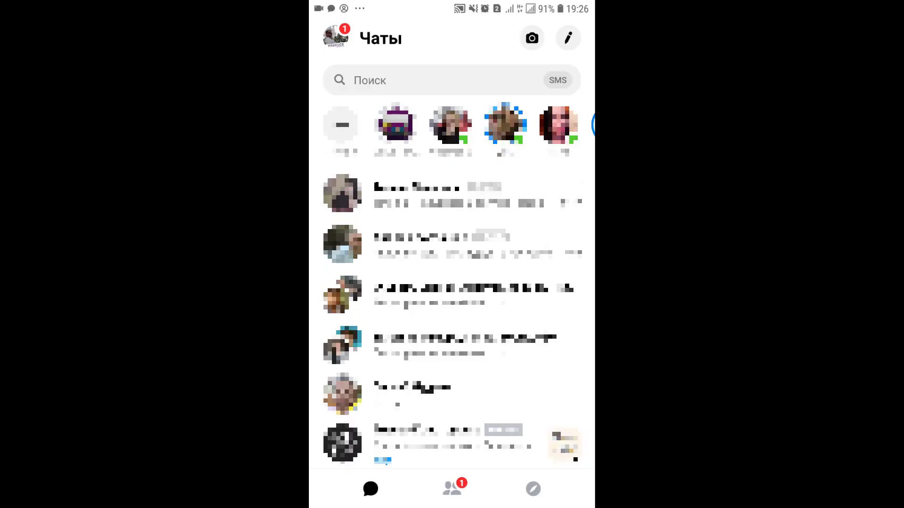
# - Copy your Messenger username profile link from the Я profile page
pyautogui.click(335, 37)
pyautogui.scroll(-5, 452, 283)
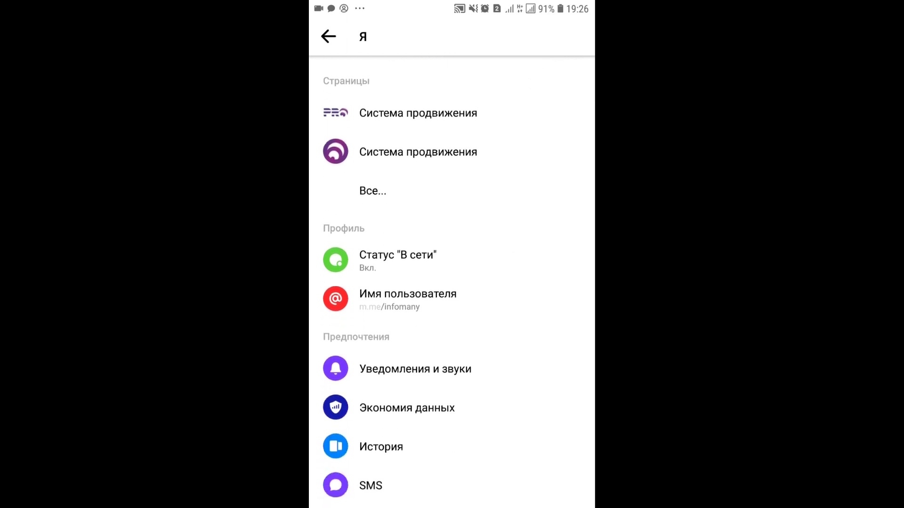
pyautogui.click(407, 297)
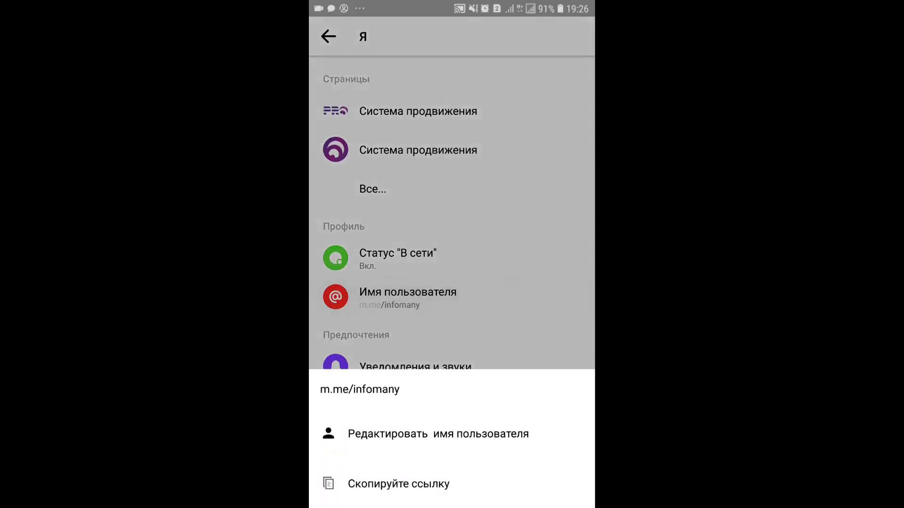
pyautogui.click(398, 484)
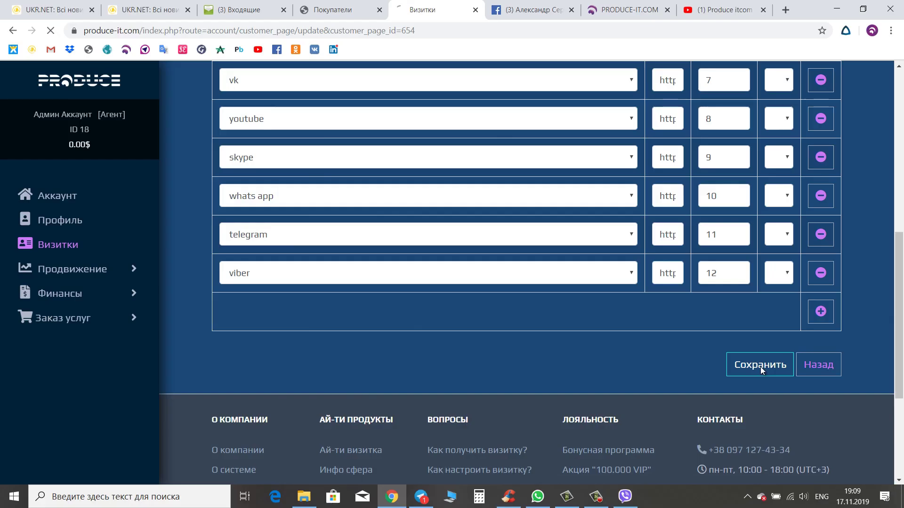
pyautogui.click(759, 366)
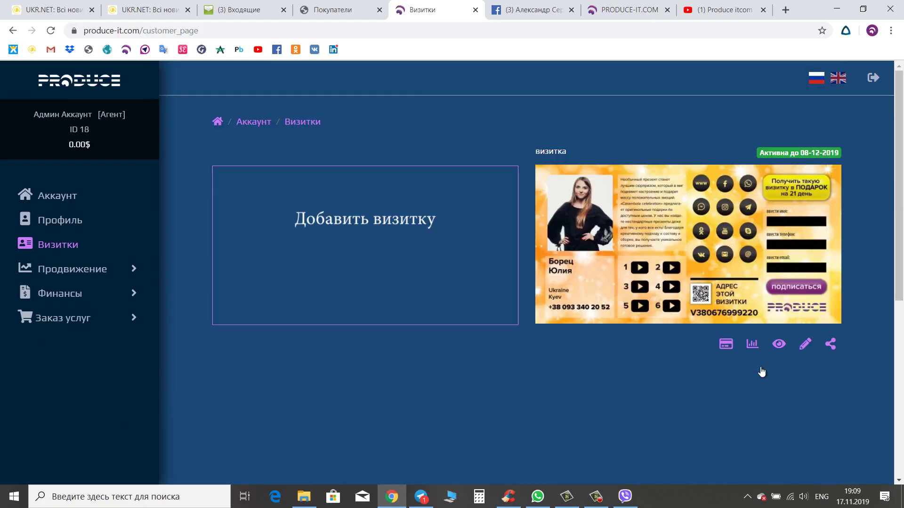
# - Copy the card's public link and load it in a new browser tab
pyautogui.click(831, 345)
pyautogui.click(785, 10)
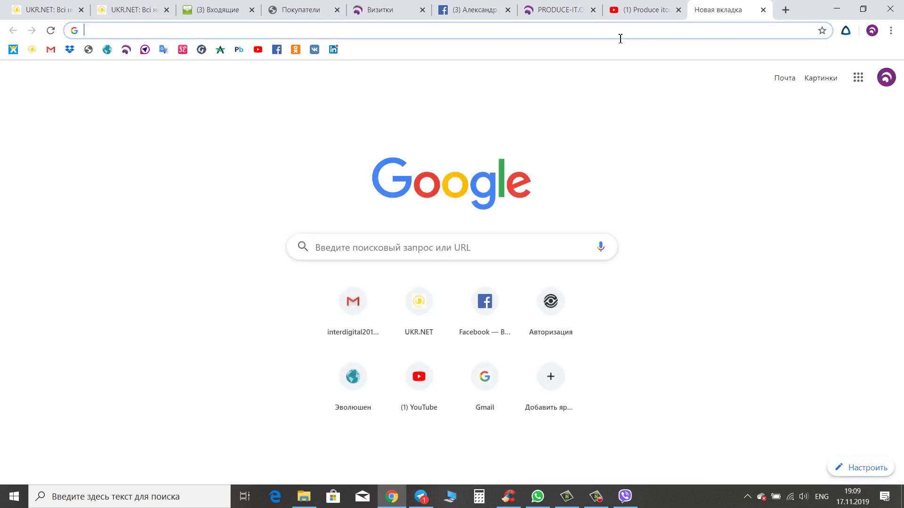
pyautogui.hotkey('ctrl', 'v')
pyautogui.press('Return')
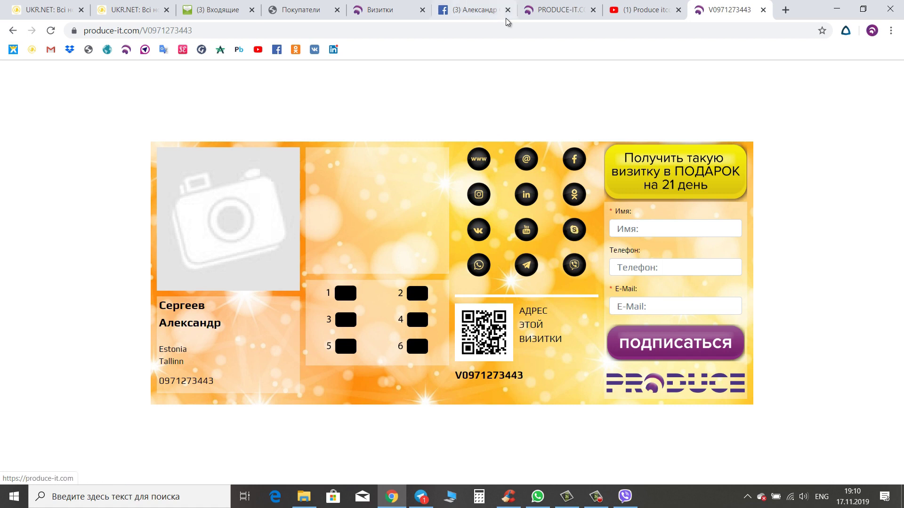
# - Give site sort order 9 and skype sort order 1, save, and view the public card
pyautogui.hotkey('ctrl', '5')
pyautogui.scroll(-1, 629, 194)
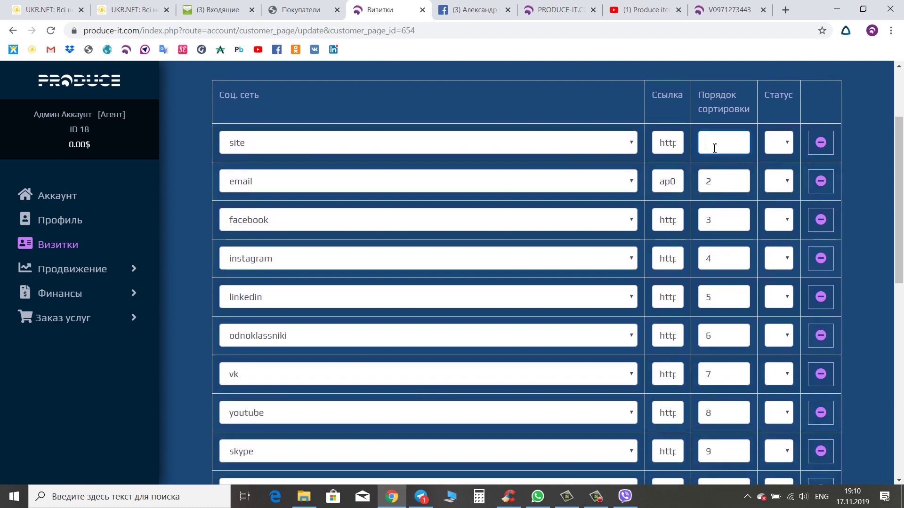
pyautogui.write('9')
pyautogui.scroll(-1, 741, 382)
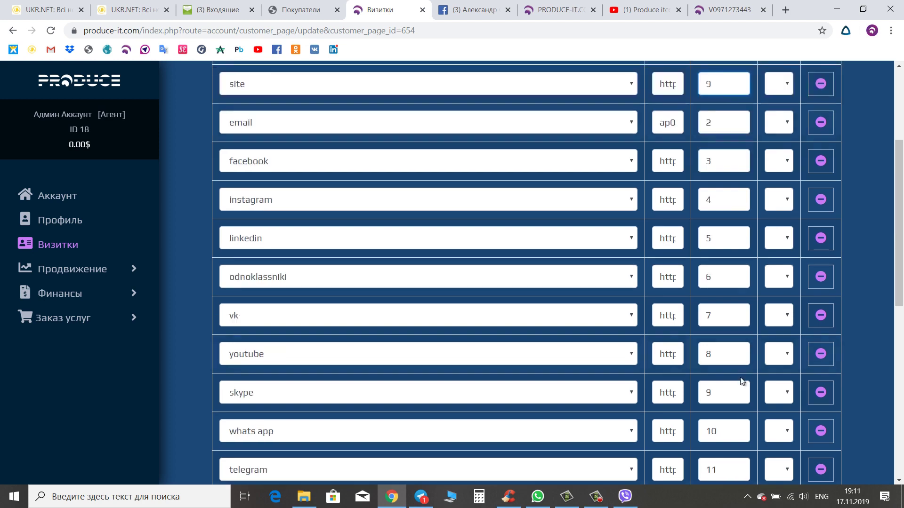
pyautogui.click(719, 385)
pyautogui.write('1')
pyautogui.scroll(-5, 744, 390)
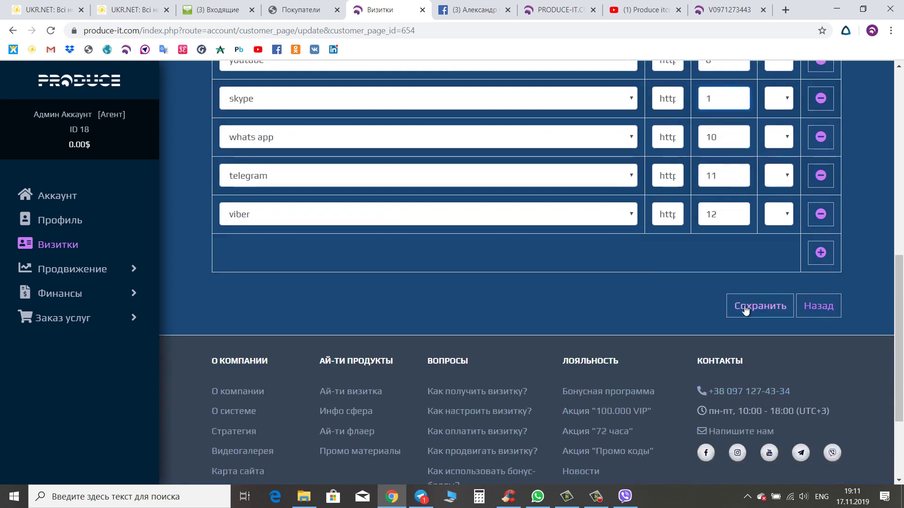
pyautogui.click(747, 307)
pyautogui.click(741, 13)
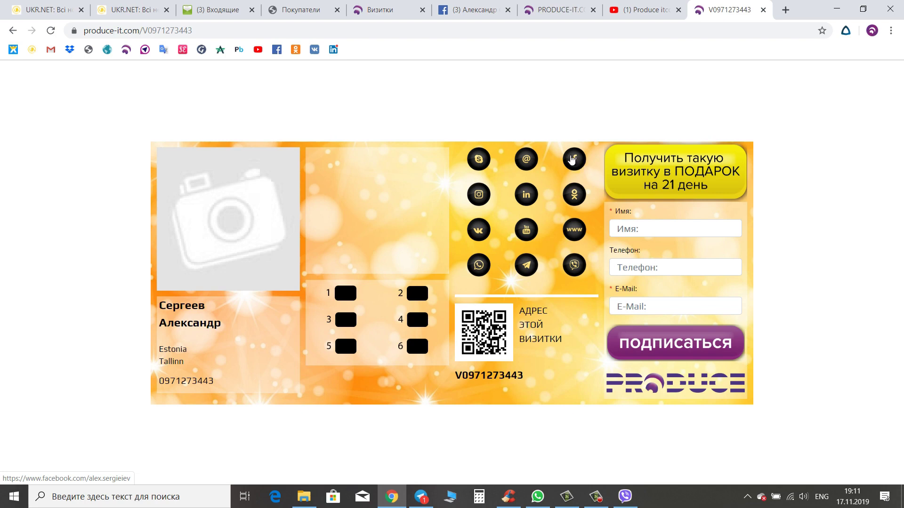
# - Open the business card's settings at the social networks section
pyautogui.click(380, 10)
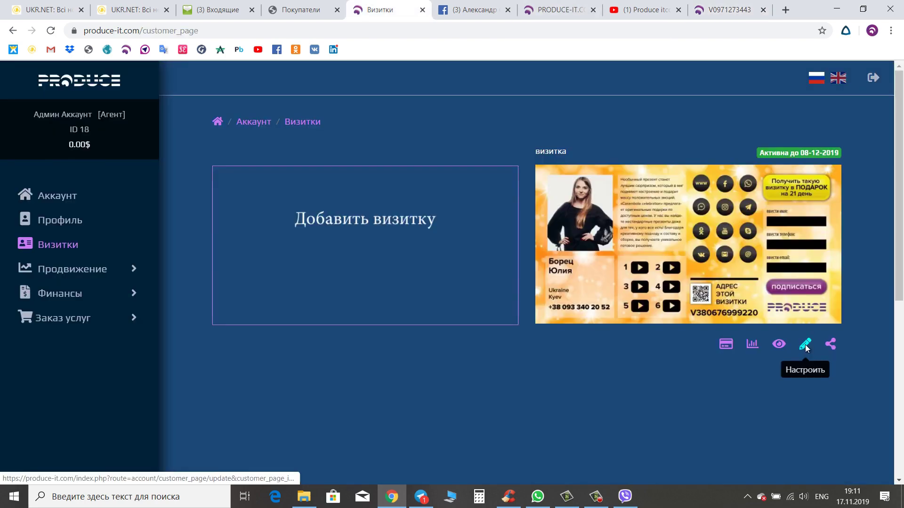
pyautogui.click(804, 346)
pyautogui.click(629, 159)
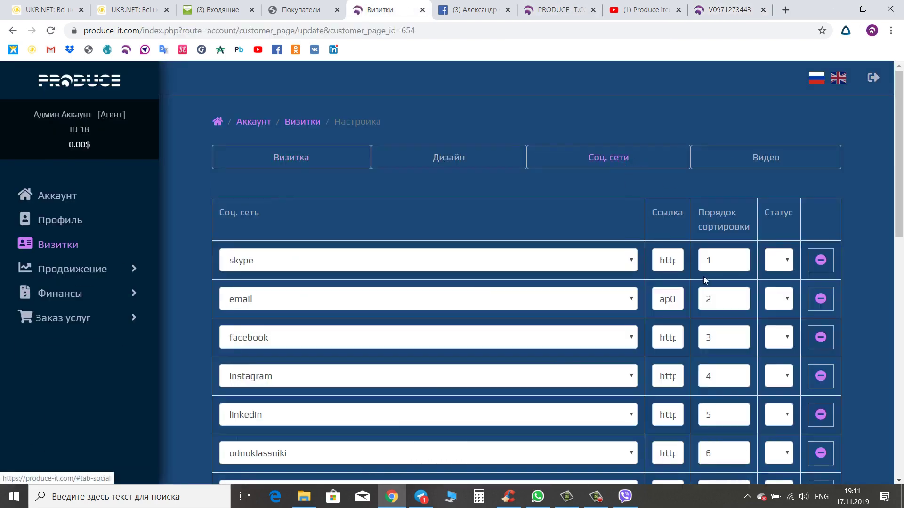
pyautogui.scroll(-1, 703, 282)
# - Set facebook's sort order to 7 and vk's to 3, save, and reload the public card
pyautogui.click(720, 284)
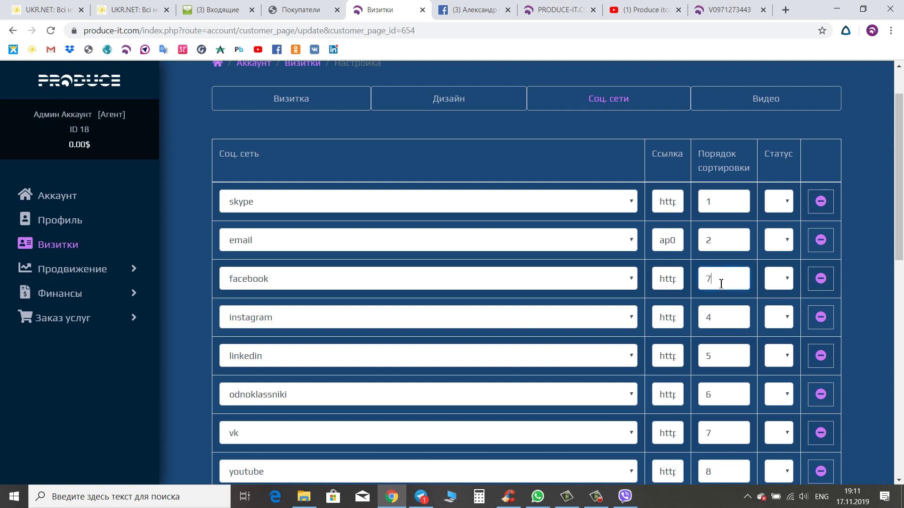
pyautogui.click(715, 424)
pyautogui.scroll(-6, 715, 424)
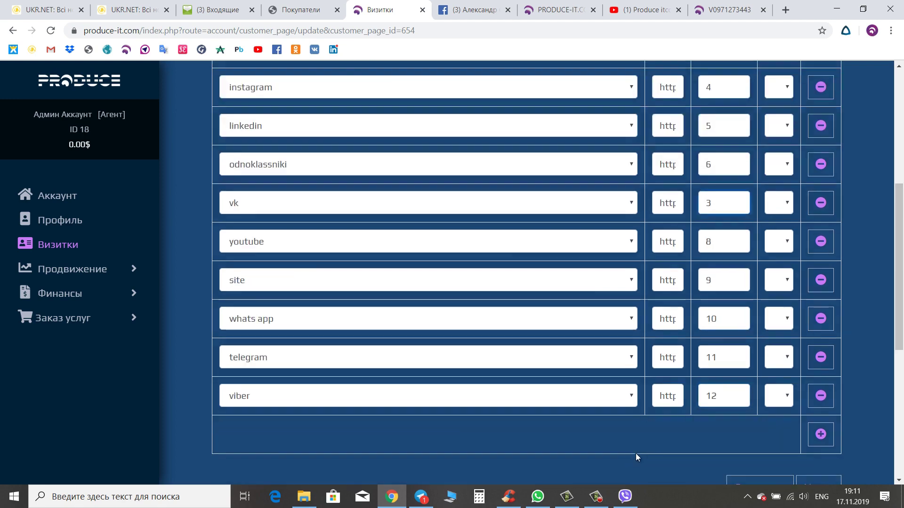
pyautogui.click(741, 432)
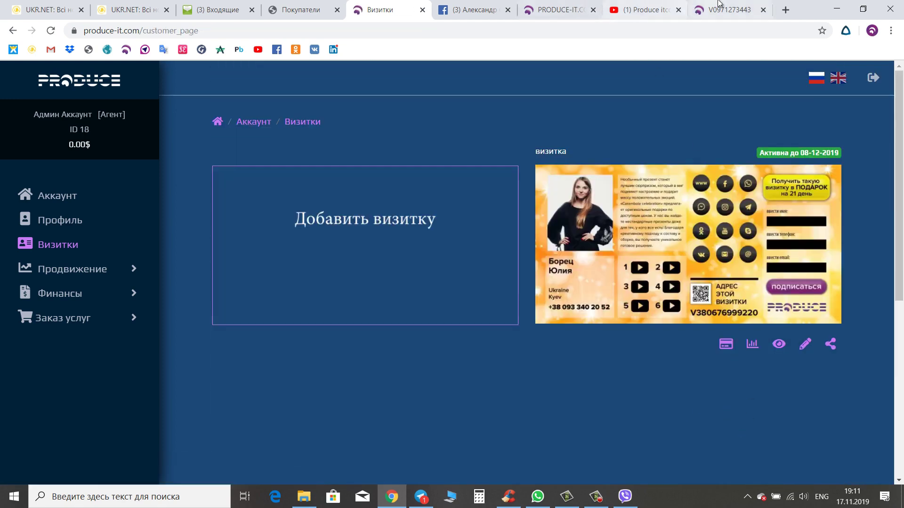
pyautogui.click(725, 9)
pyautogui.press('F5')
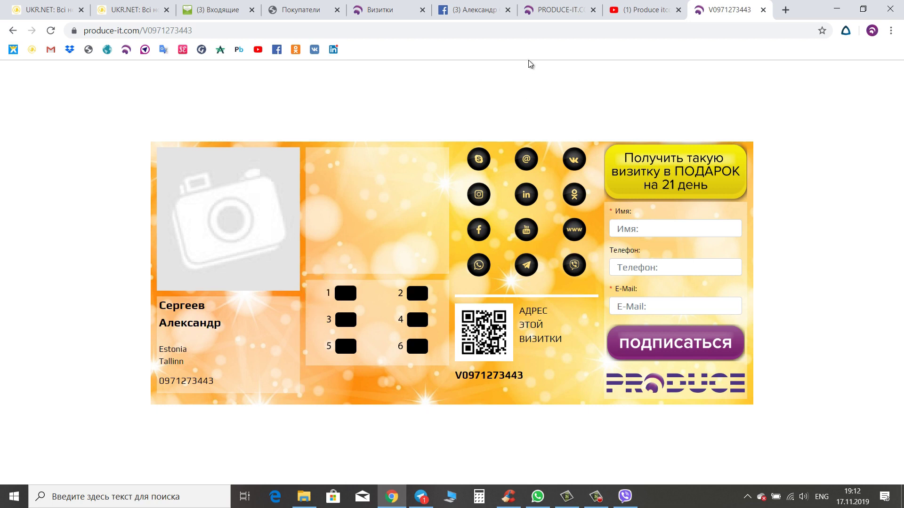
# - Compare the public card with the settings form, ending on the form showing Tallinn, Estonia
pyautogui.hotkey('ctrl', '5')
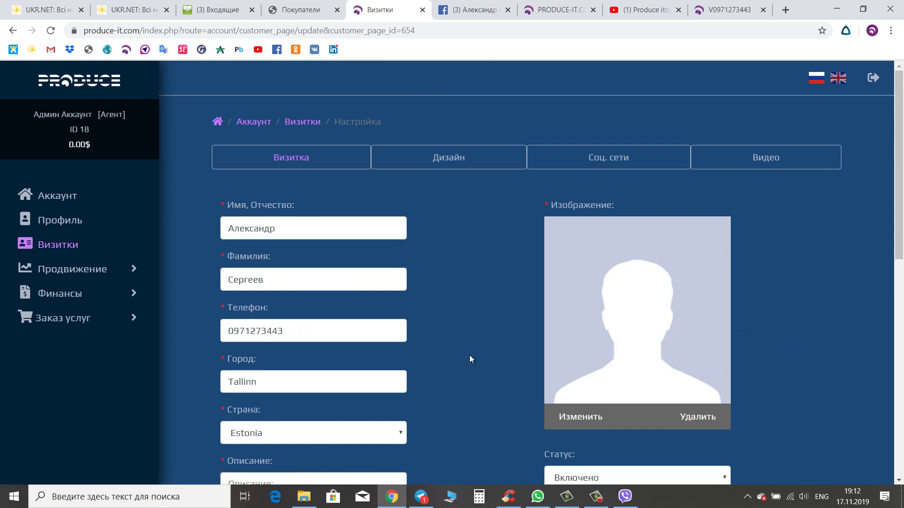
pyautogui.scroll(-6, 479, 304)
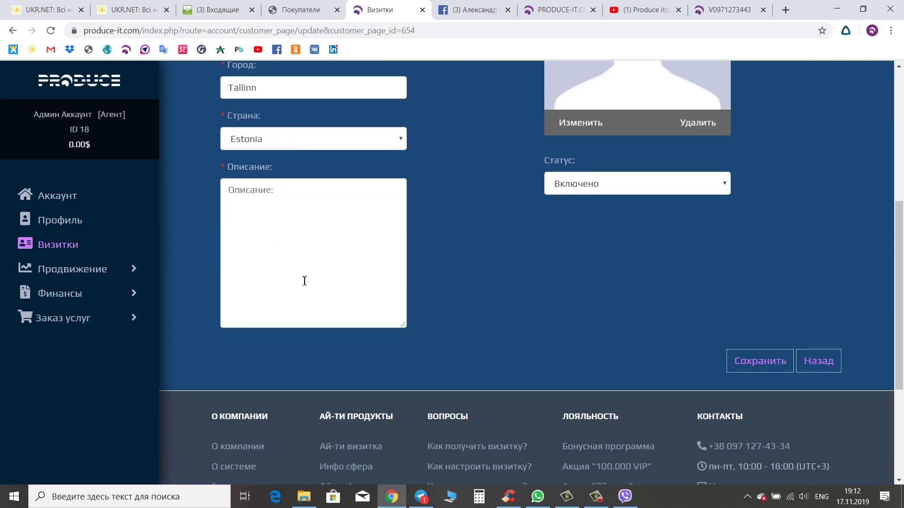
pyautogui.click(743, 8)
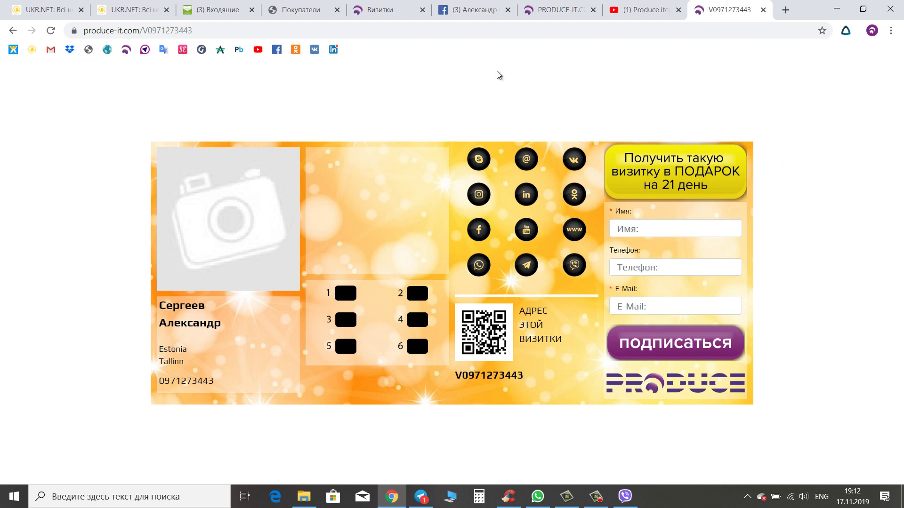
pyautogui.click(401, 9)
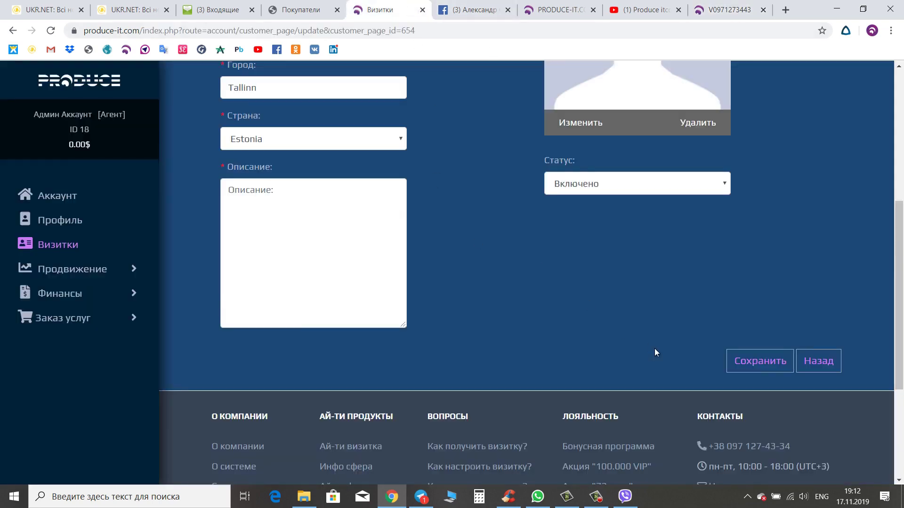
pyautogui.scroll(5, 732, 308)
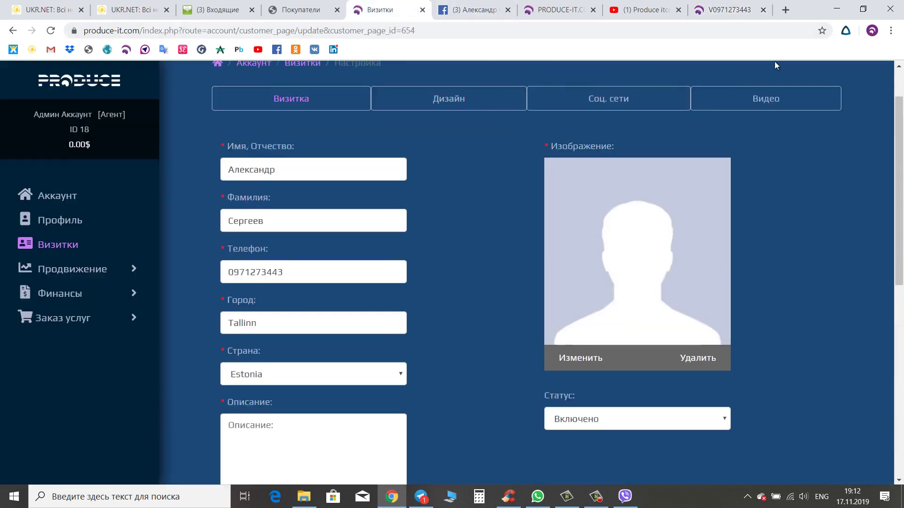
pyautogui.click(728, 15)
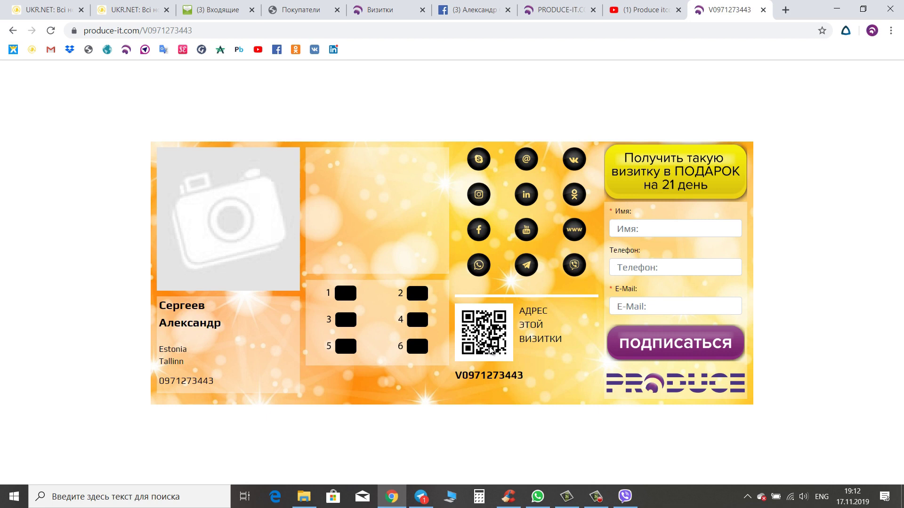
pyautogui.hotkey('ctrl', '5')
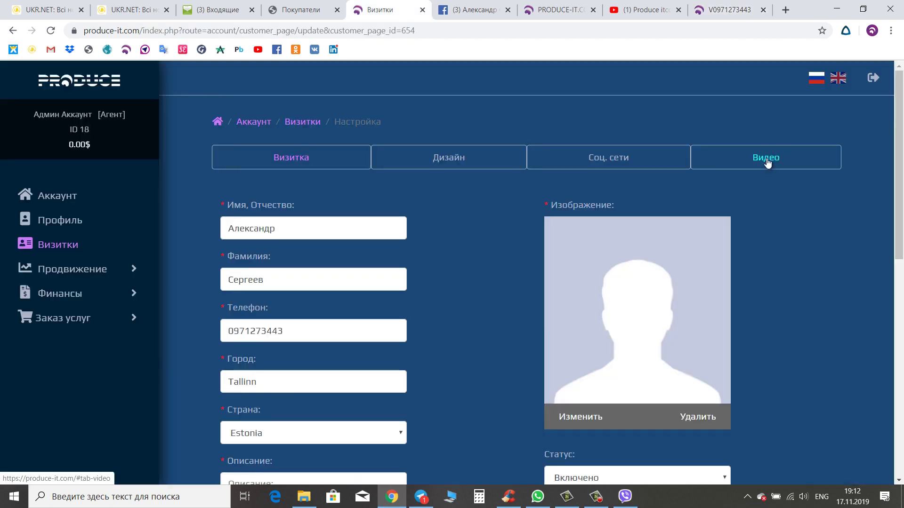
# - Open the card's video settings and add new video rows
pyautogui.click(772, 165)
pyautogui.click(820, 262)
pyautogui.click(820, 300)
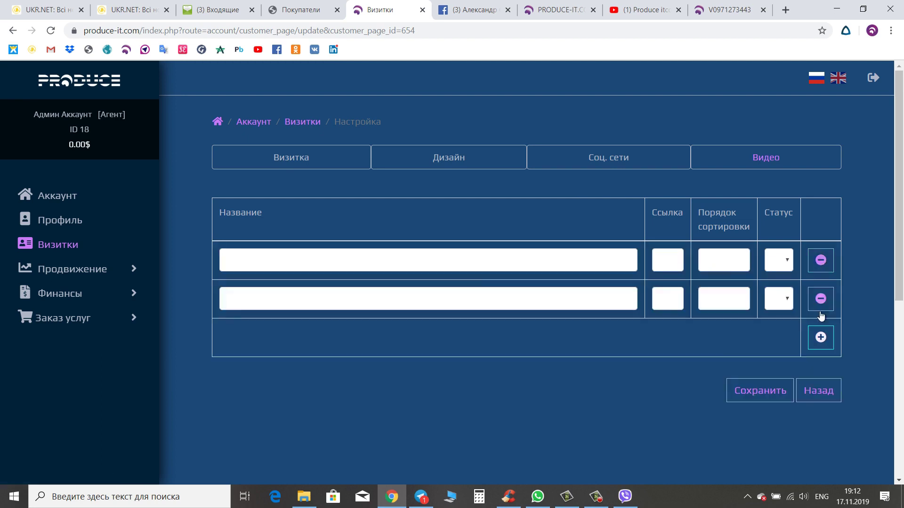
pyautogui.click(820, 337)
pyautogui.click(820, 376)
pyautogui.click(820, 415)
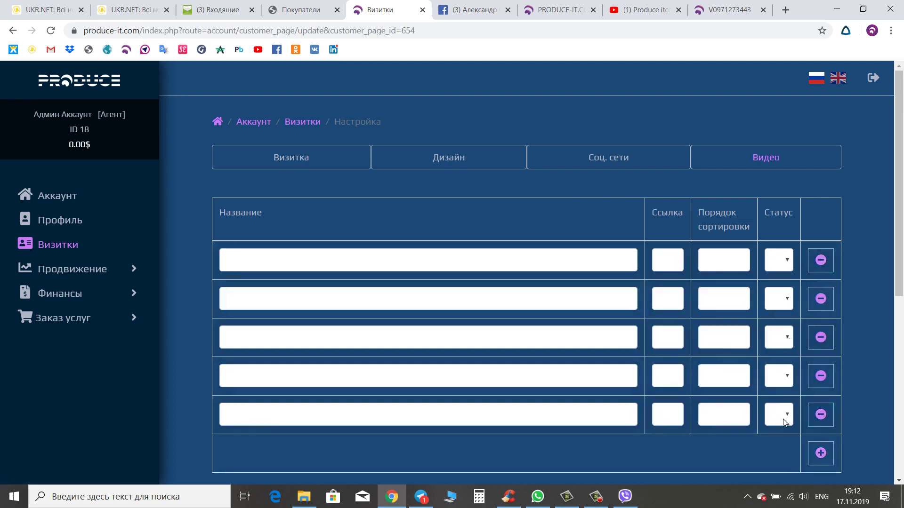
pyautogui.click(821, 453)
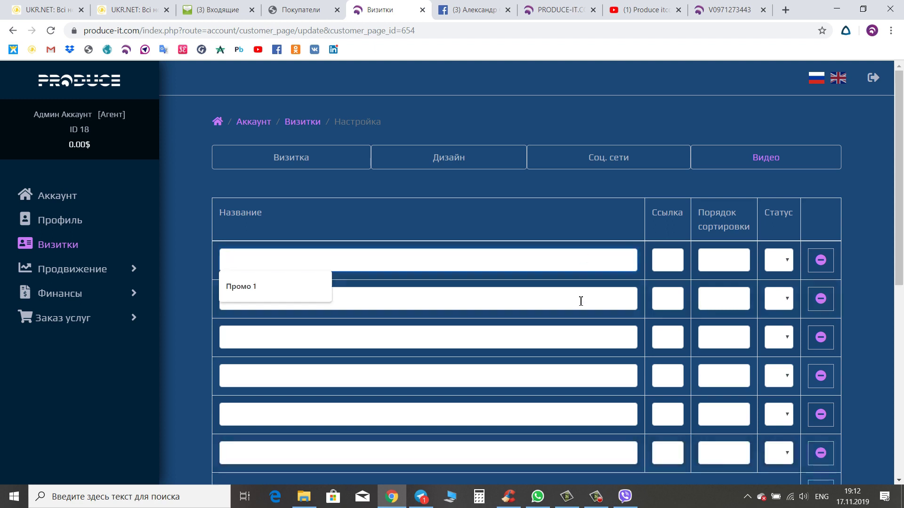
# - Name the first four videos Промо 1, Бонусная программа, Презентация and Скетчи
pyautogui.click(264, 285)
pyautogui.click(444, 299)
pyautogui.click(306, 327)
pyautogui.click(313, 339)
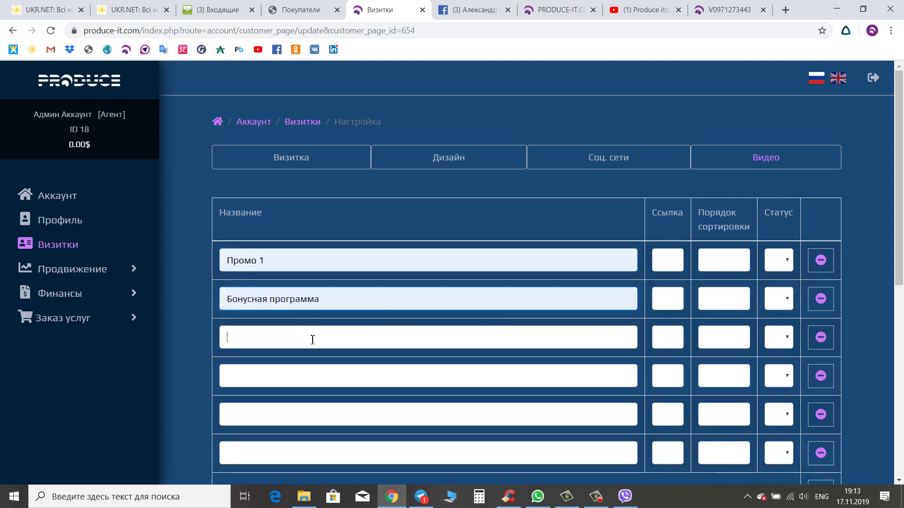
pyautogui.click(272, 373)
pyautogui.click(277, 372)
pyautogui.click(263, 399)
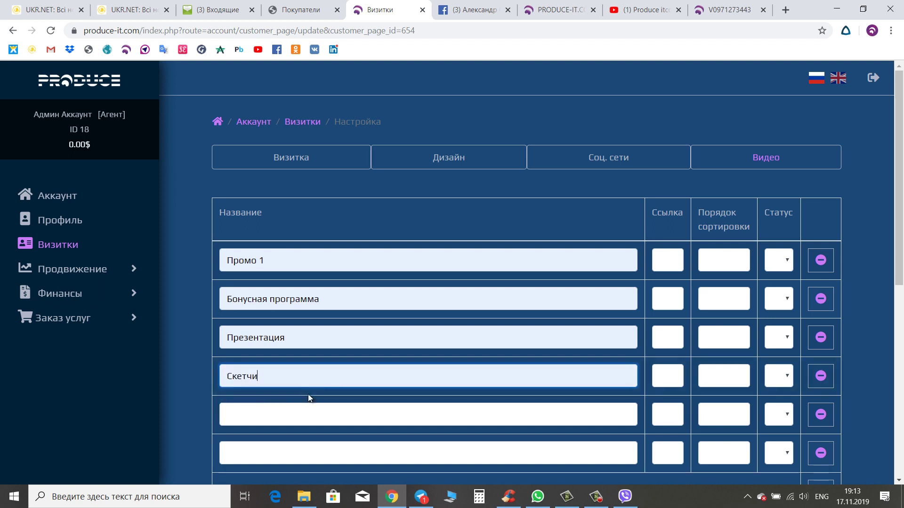
pyautogui.click(672, 258)
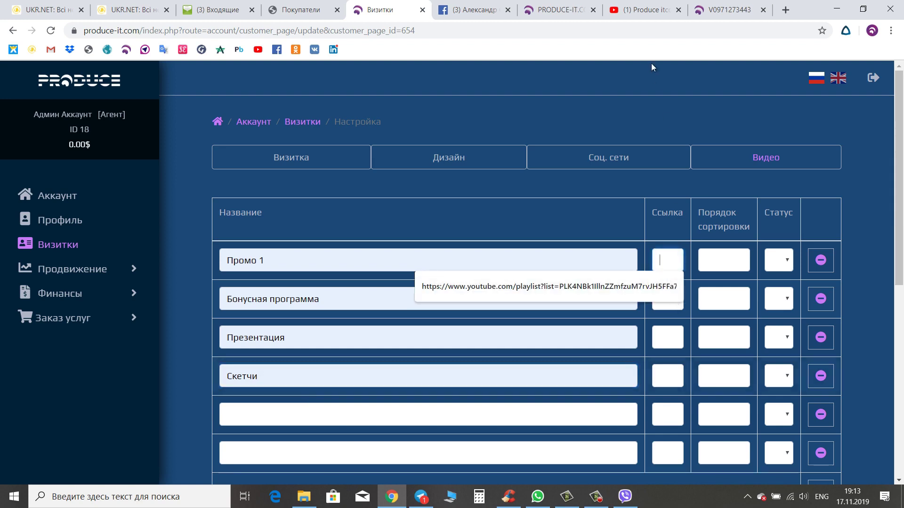
pyautogui.click(643, 13)
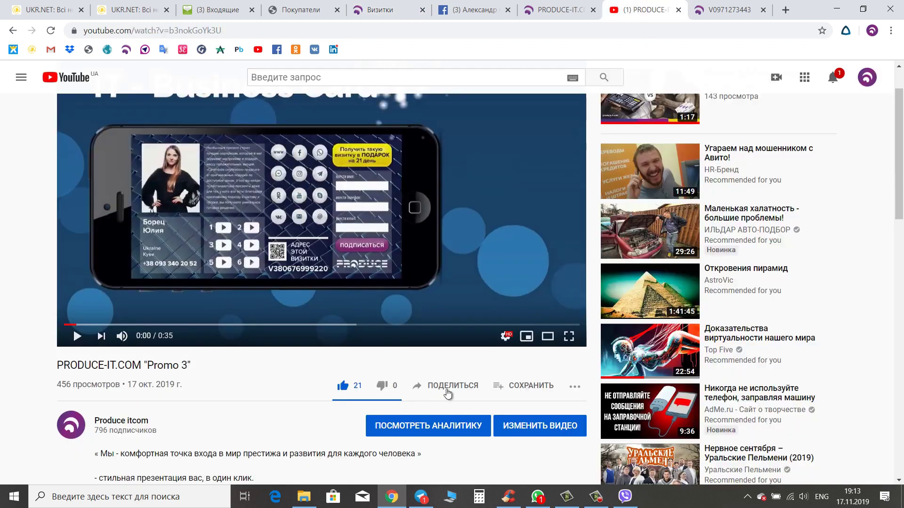
# - Copy the YouTube 'Promo 3' share link and paste it as Промо 1's video link
pyautogui.click(444, 387)
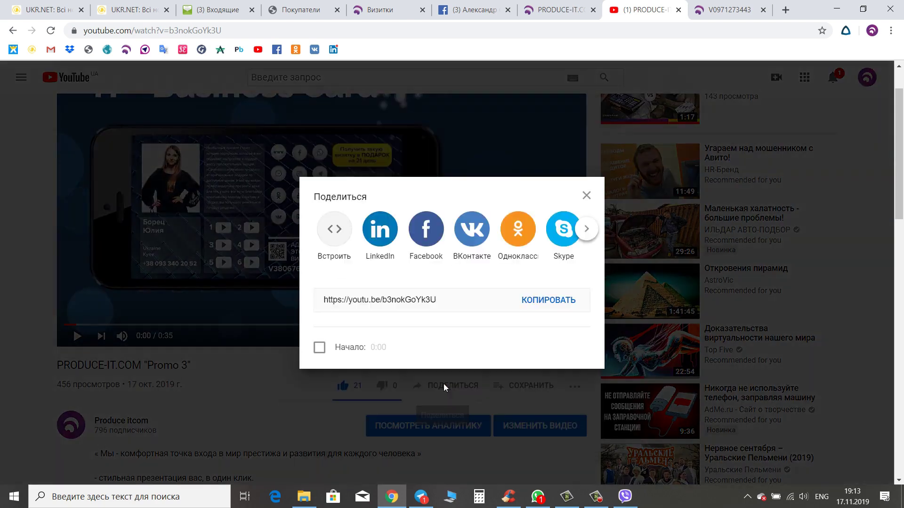
pyautogui.click(555, 302)
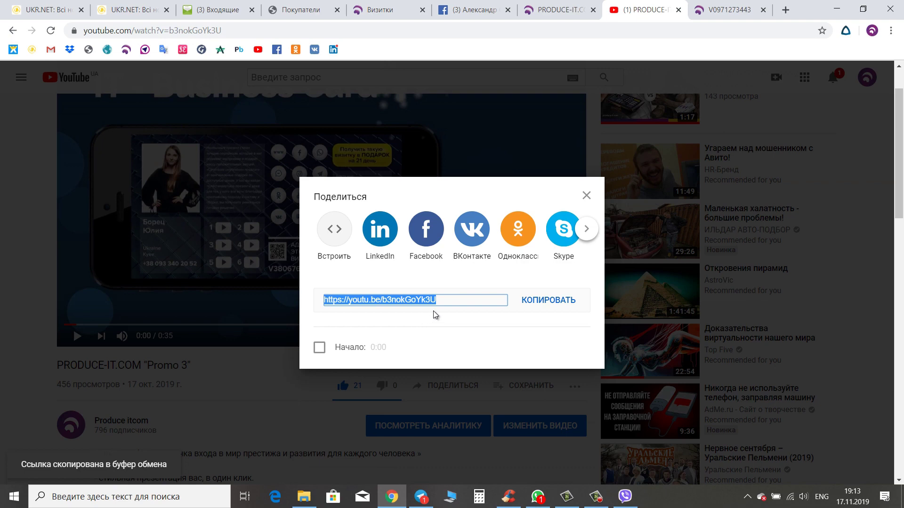
pyautogui.click(376, 9)
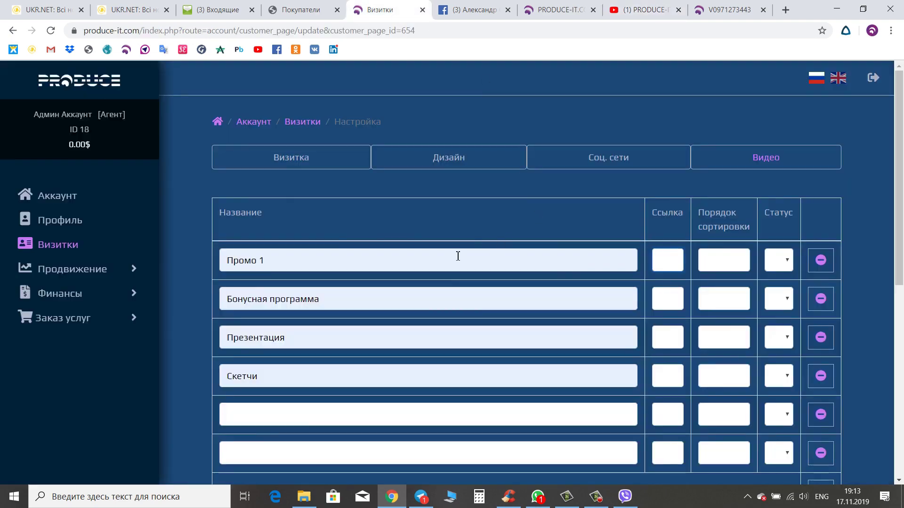
pyautogui.click(676, 259)
pyautogui.hotkey('ctrl', 'v')
pyautogui.click(673, 299)
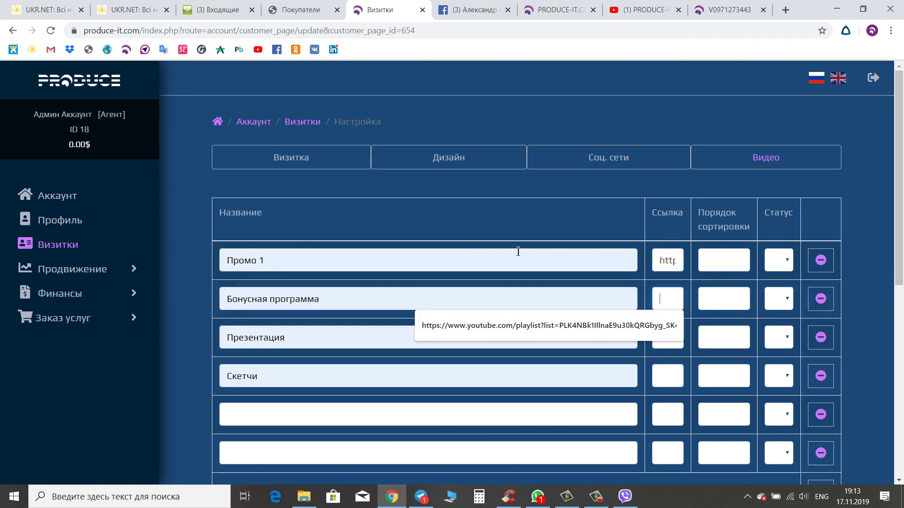
pyautogui.click(714, 262)
# - Number the six video rows' sort orders 1 through 6
pyautogui.write('1')
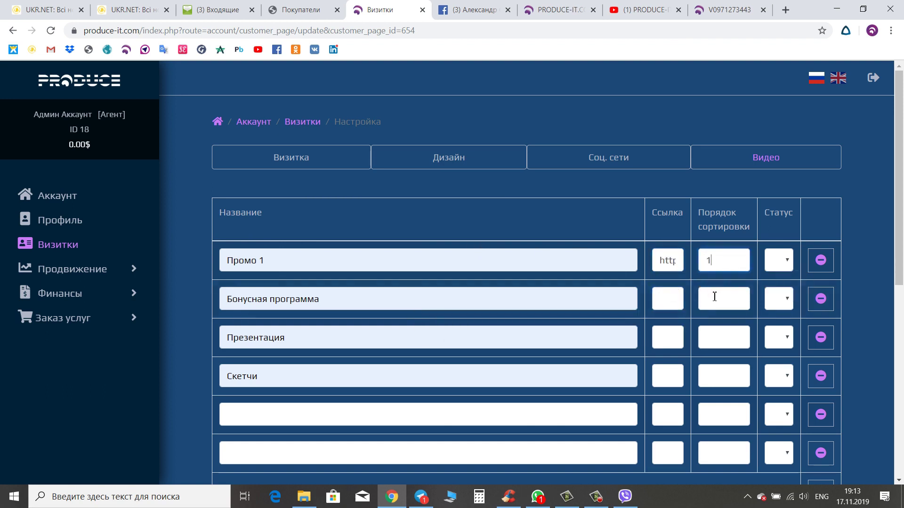
pyautogui.click(711, 299)
pyautogui.write('2')
pyautogui.click(716, 336)
pyautogui.write('3')
pyautogui.click(720, 374)
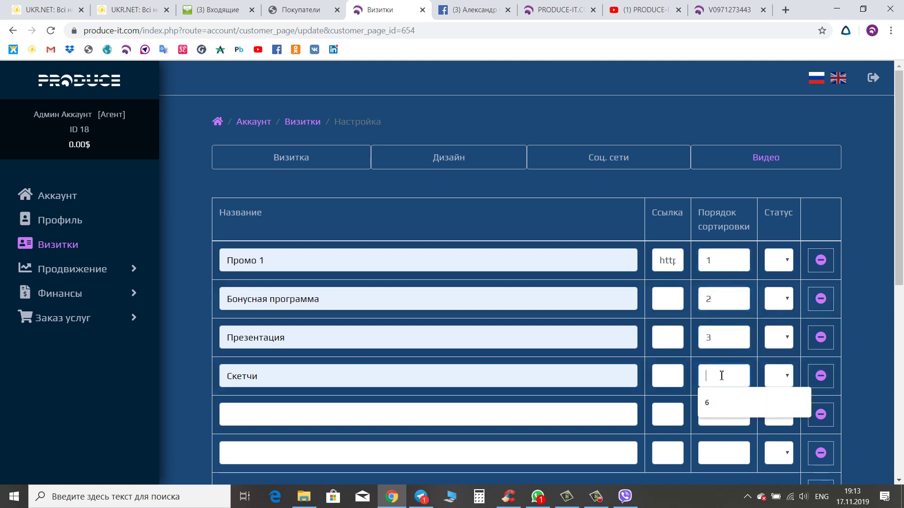
pyautogui.write('4')
pyautogui.click(716, 414)
pyautogui.write('5')
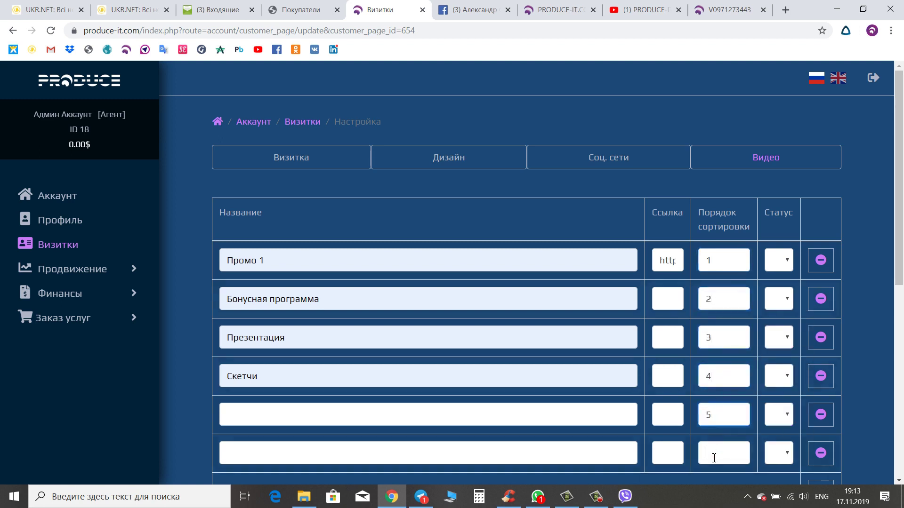
pyautogui.click(716, 453)
pyautogui.write('6')
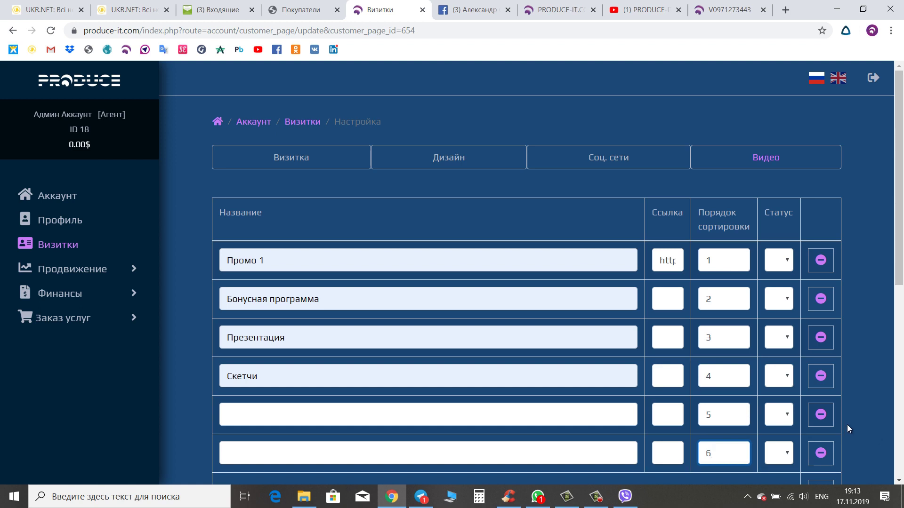
# - Change Промо 1's sort order to 6 and the sixth row's to 1
pyautogui.click(715, 262)
pyautogui.press('BackSpace')
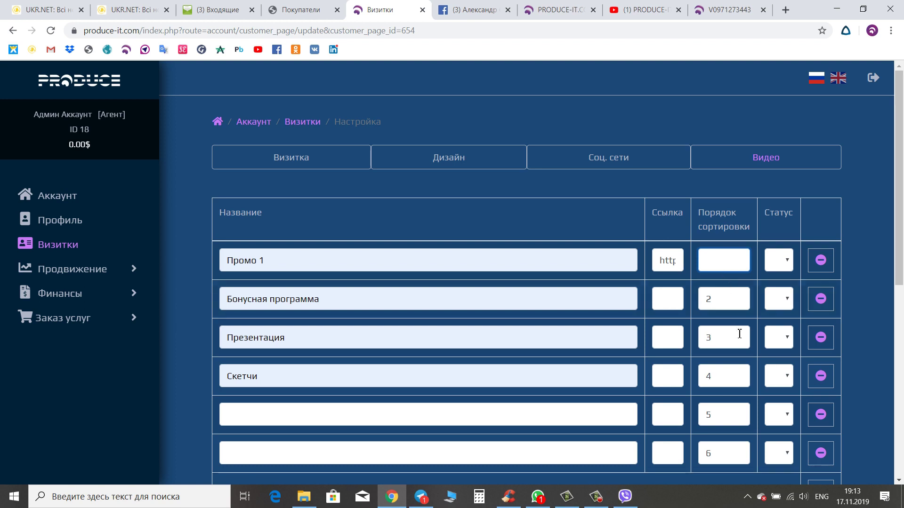
pyautogui.write('6')
pyautogui.click(721, 456)
pyautogui.press('BackSpace')
pyautogui.write('1')
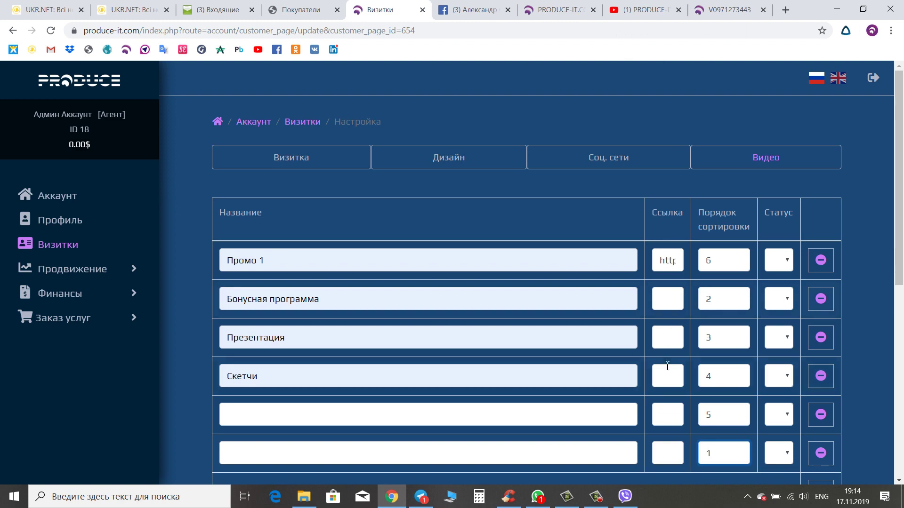
pyautogui.scroll(-4, 706, 434)
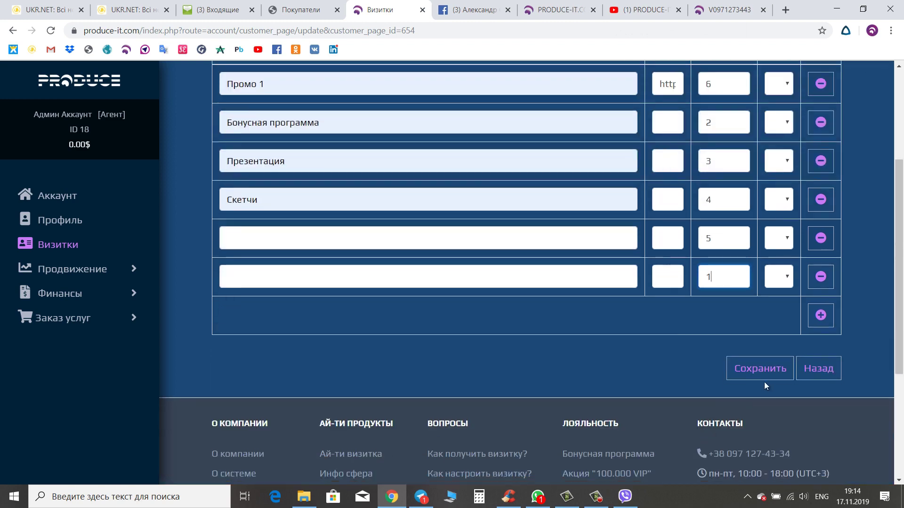
# - Save the video settings and confirm slot 6 on the public card plays Промо 1
pyautogui.click(758, 371)
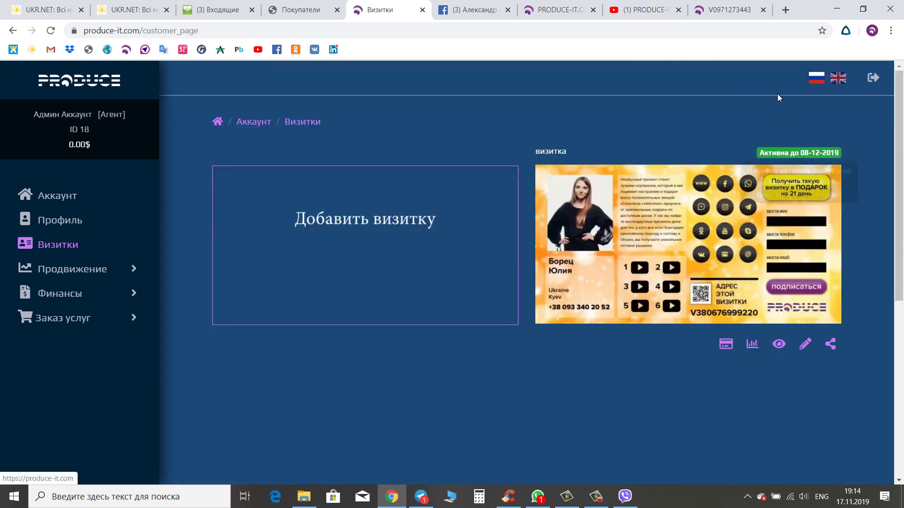
pyautogui.click(753, 9)
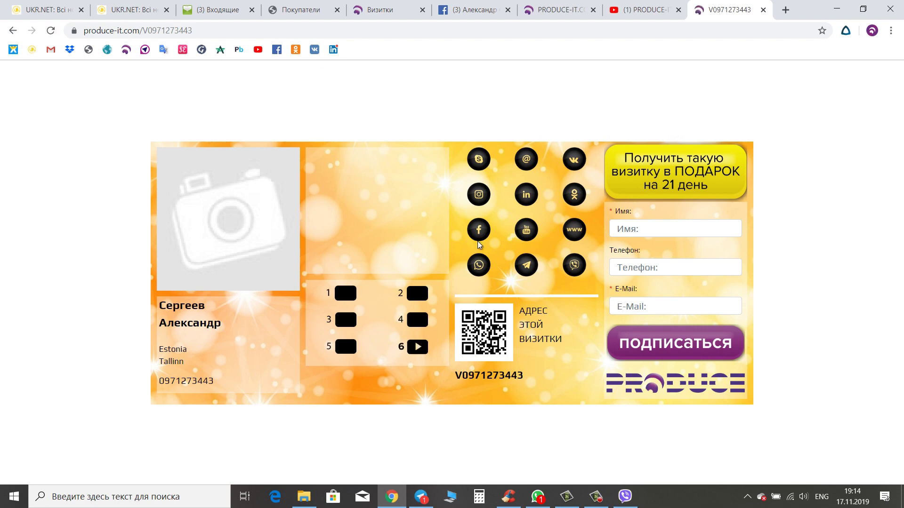
pyautogui.click(417, 347)
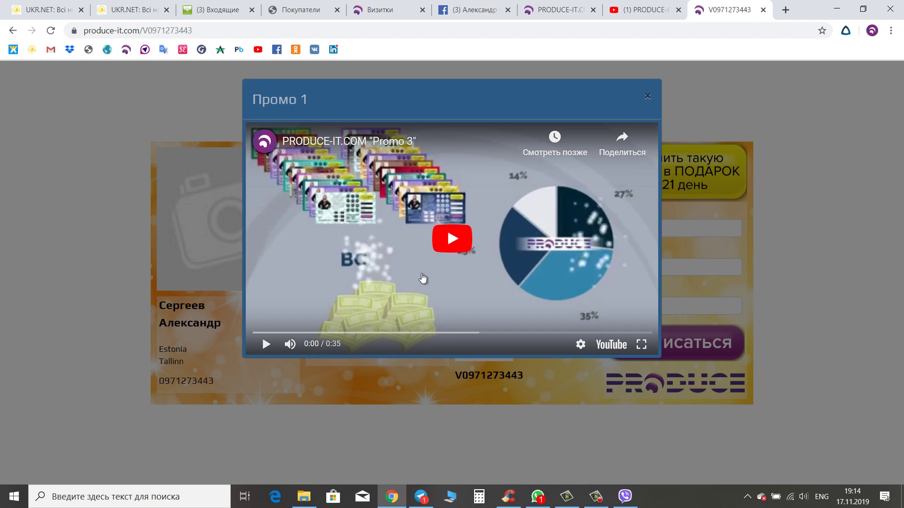
pyautogui.click(648, 96)
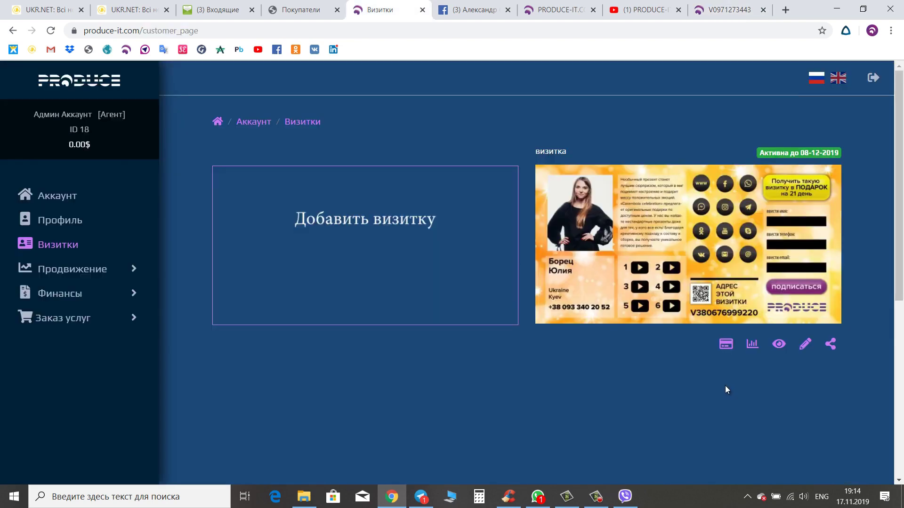
# - Add and save a new business card, then find it as a Черновик draft in the list
pyautogui.click(419, 228)
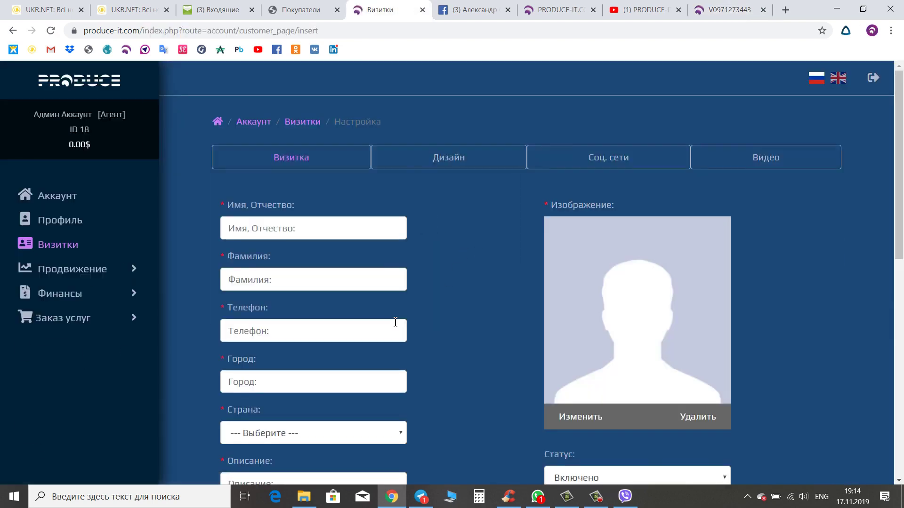
pyautogui.scroll(-6, 308, 386)
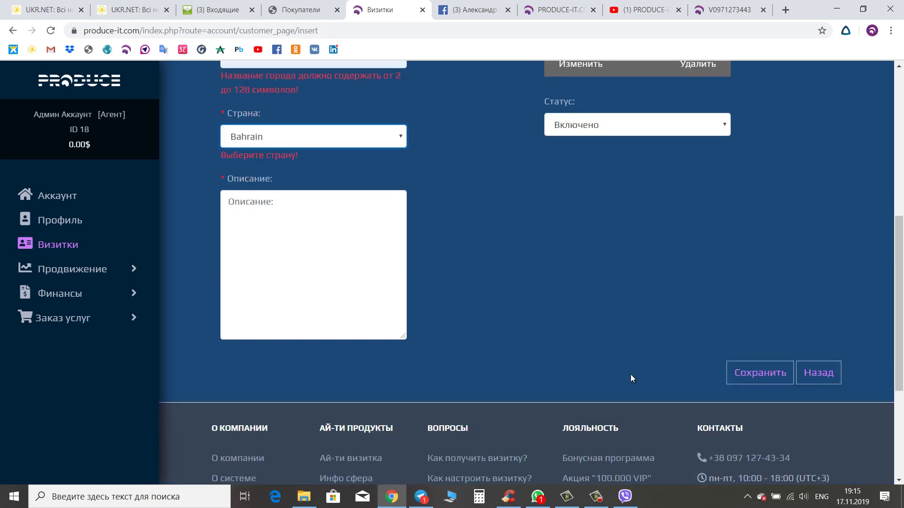
pyautogui.click(748, 374)
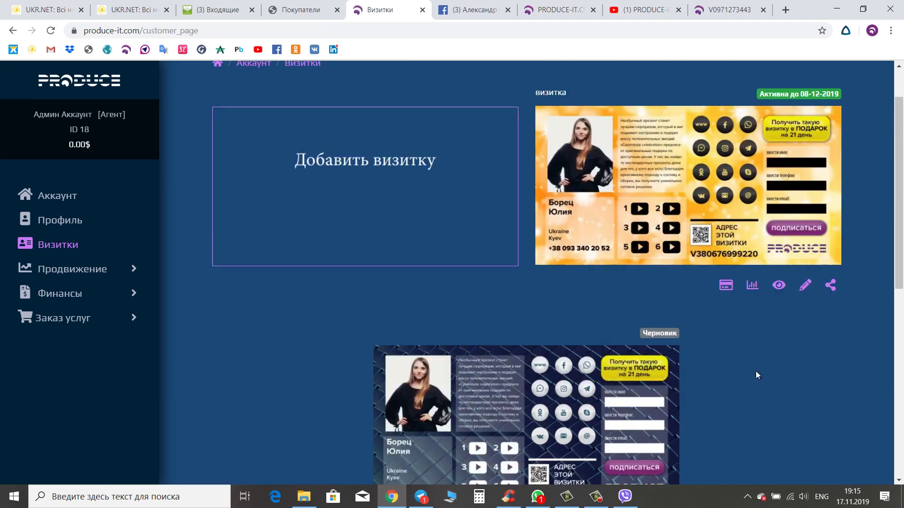
pyautogui.scroll(-1, 755, 371)
pyautogui.scroll(2, 757, 368)
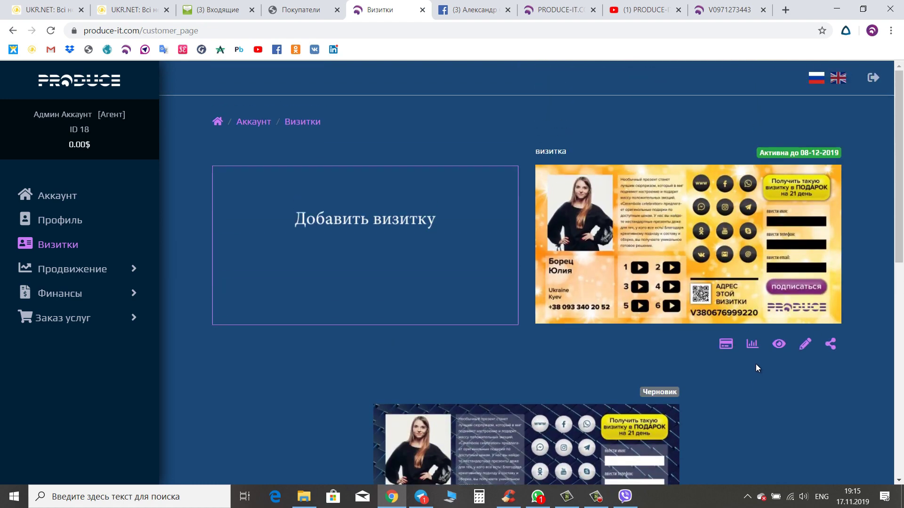
# - Attempt to pay $100 for VIP on the active card, then go to balance top-up
pyautogui.click(726, 344)
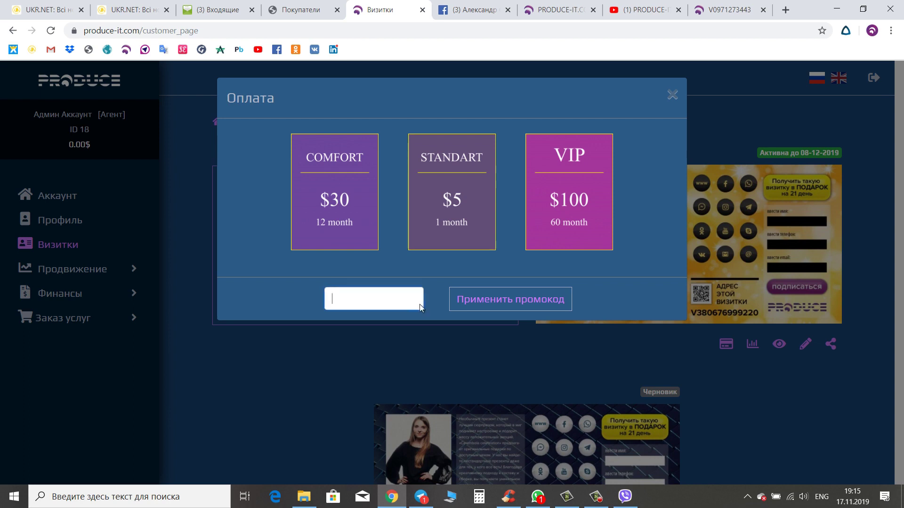
pyautogui.click(497, 300)
pyautogui.click(566, 209)
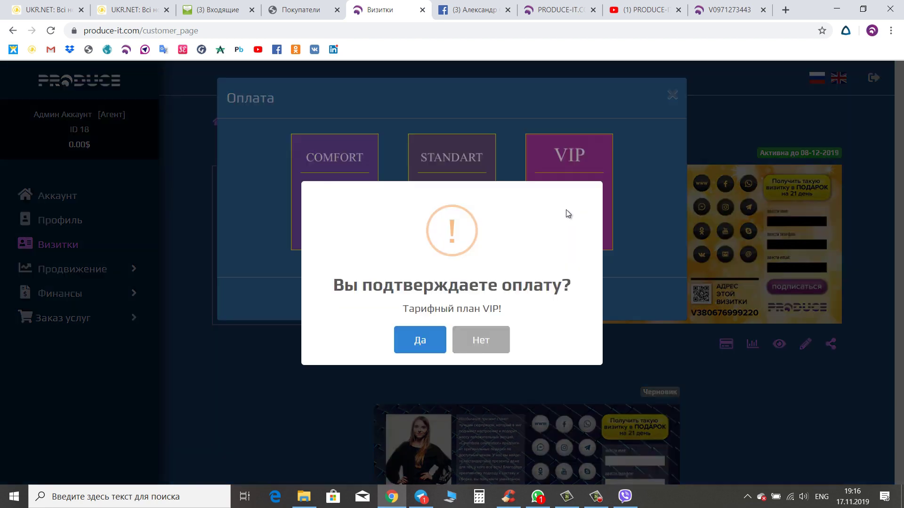
pyautogui.click(431, 345)
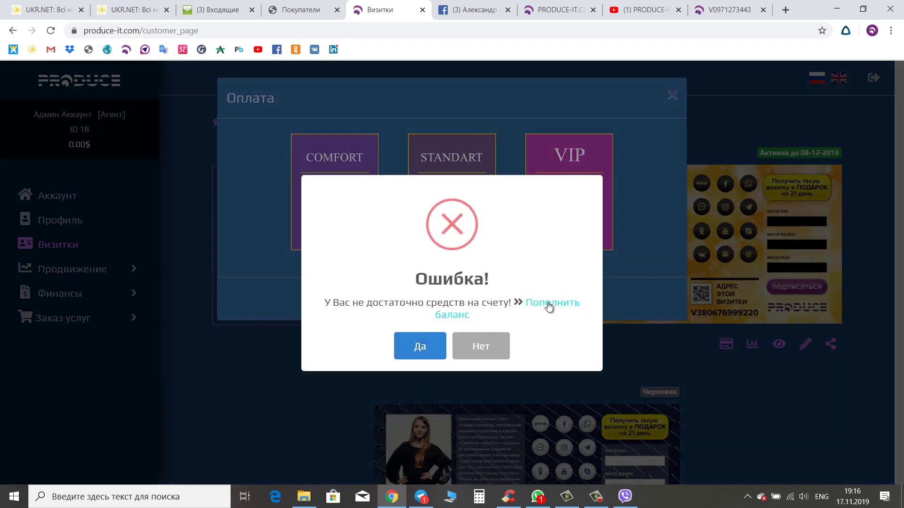
pyautogui.click(549, 305)
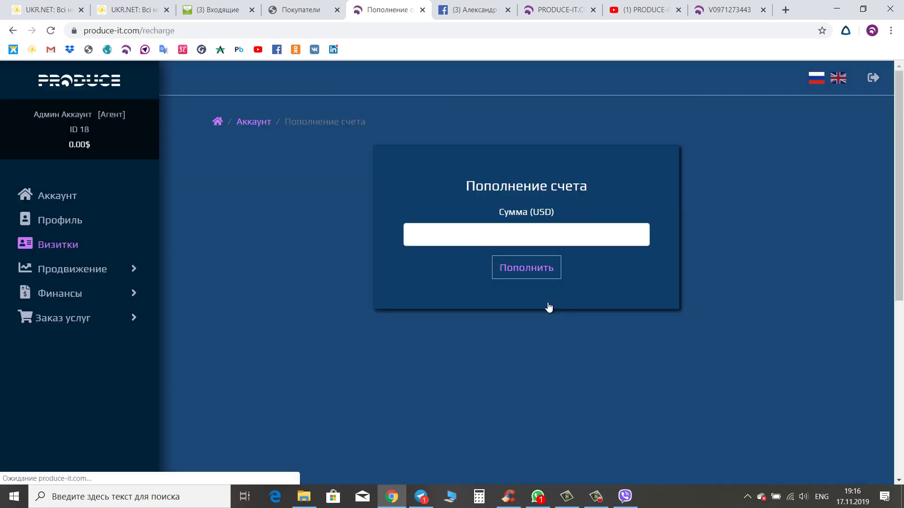
# - Submit an account top-up of 100 USD
pyautogui.click(526, 241)
pyautogui.click(418, 304)
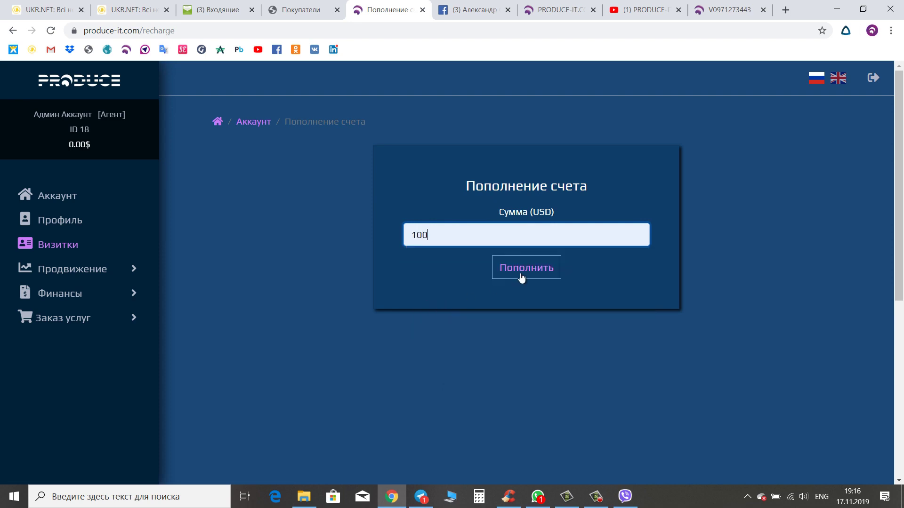
pyautogui.click(521, 276)
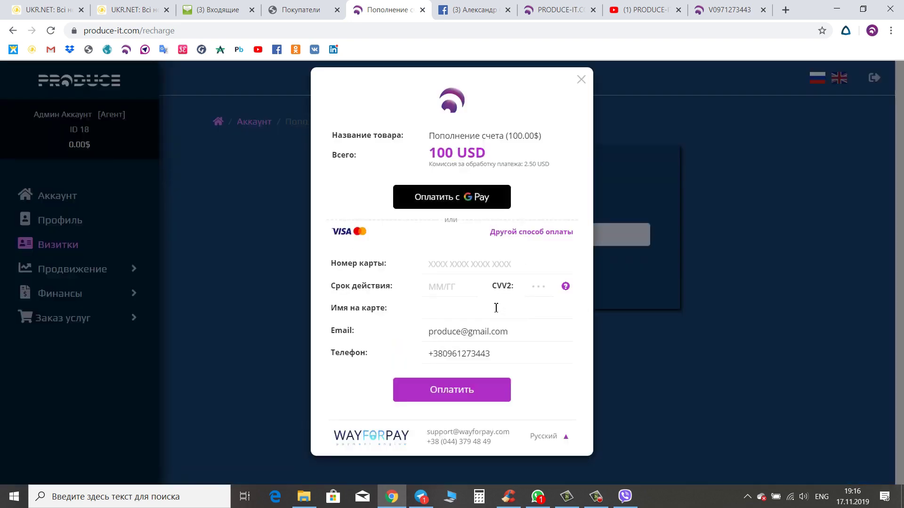
# - Browse other payment methods and the card fields, then close the WayForPay window unpaid
pyautogui.click(530, 236)
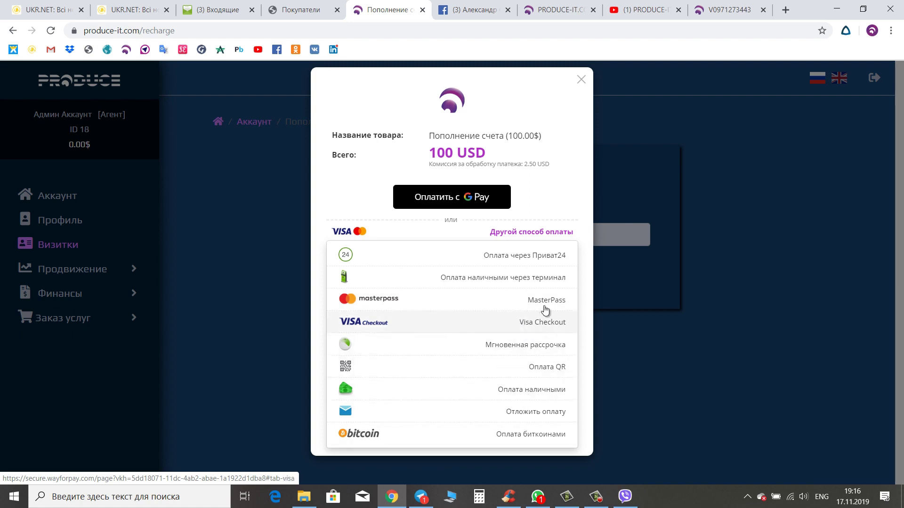
pyautogui.click(563, 216)
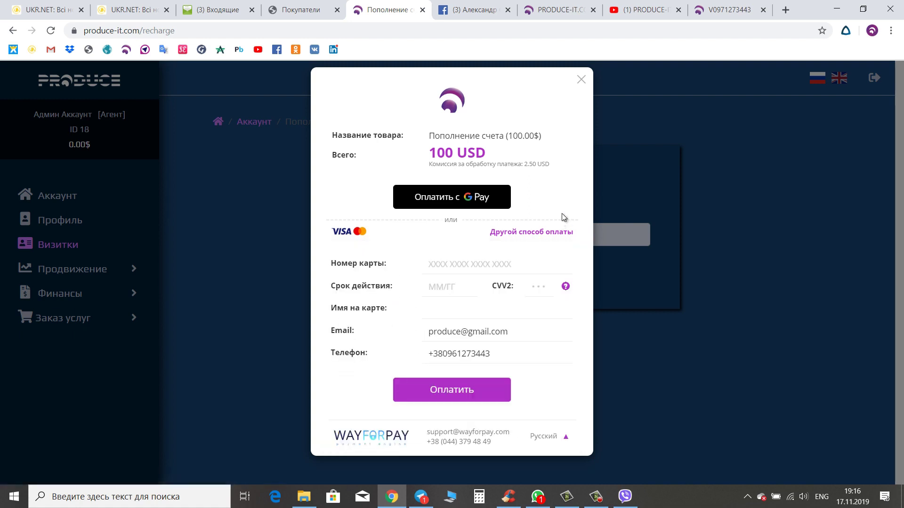
pyautogui.click(485, 266)
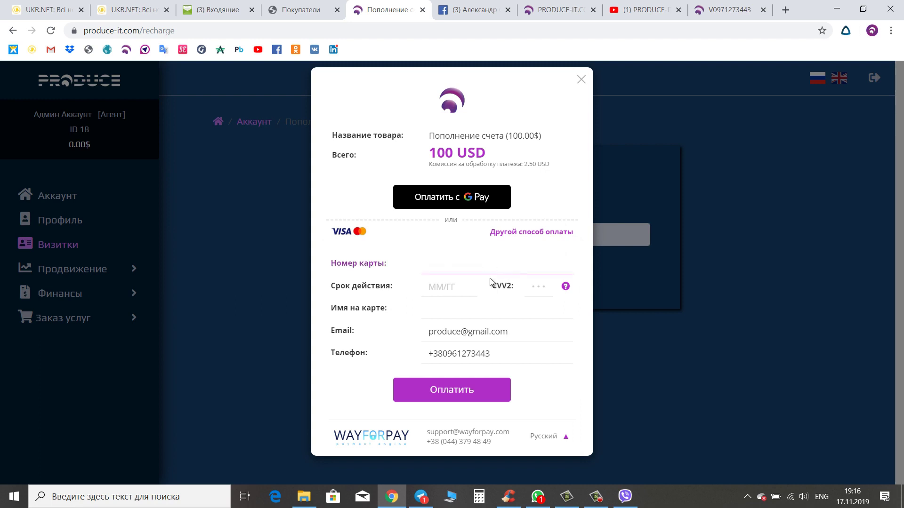
pyautogui.click(454, 290)
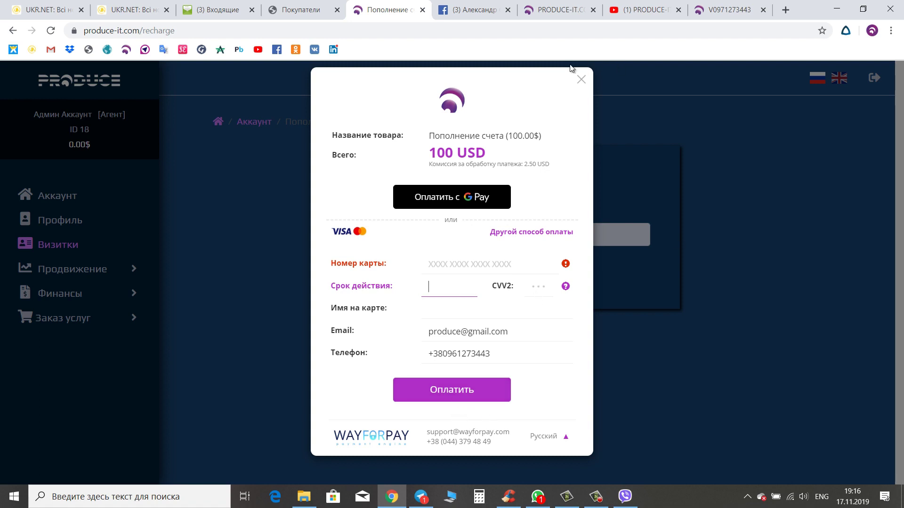
pyautogui.click(581, 79)
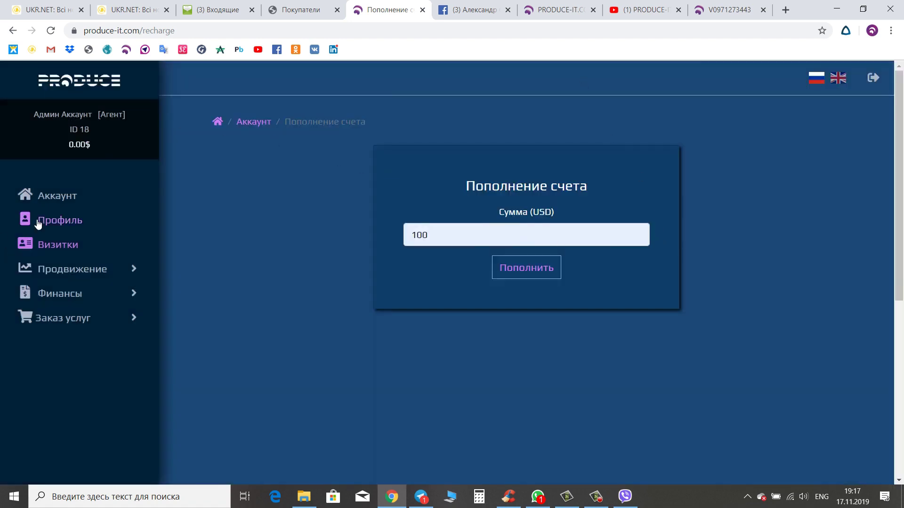
# - Return to the Визитки list, check the draft card's Оплатить option, then show the orange card's public page
pyautogui.hotkey('alt', 'Left')
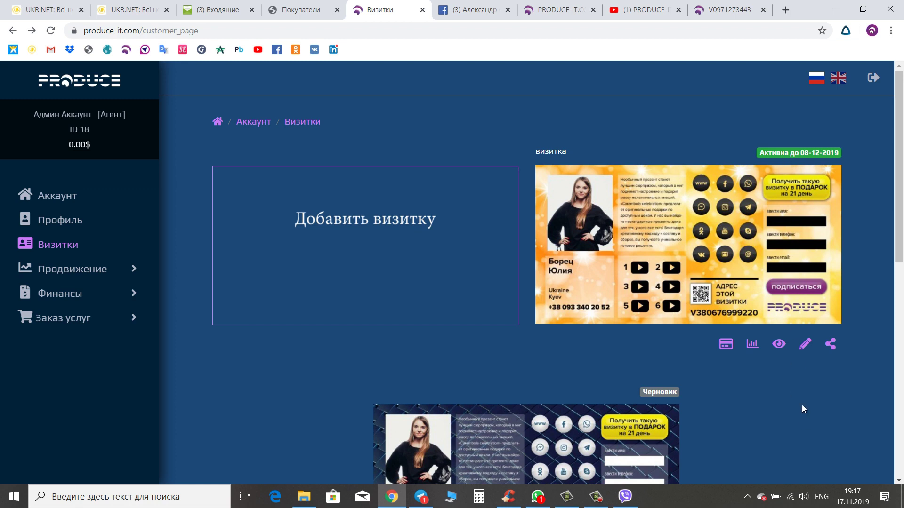
pyautogui.scroll(-3, 802, 405)
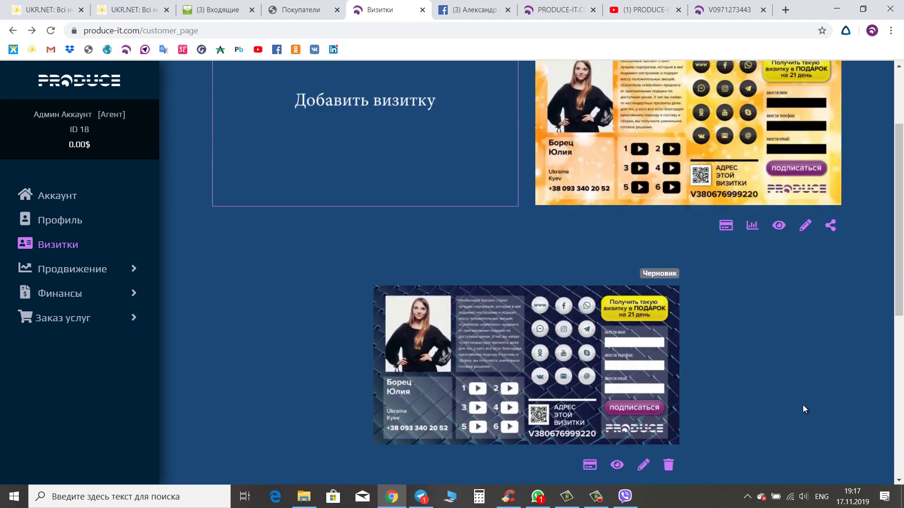
pyautogui.scroll(-1, 803, 405)
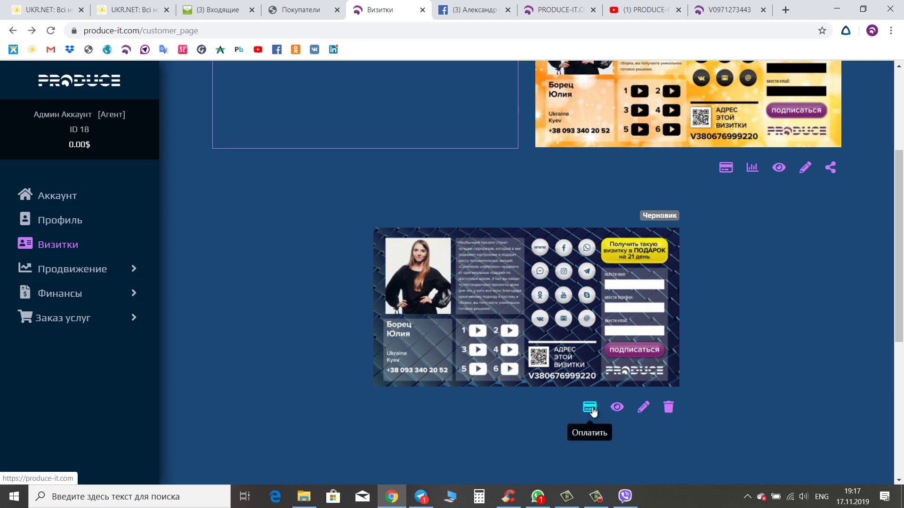
pyautogui.scroll(3, 750, 384)
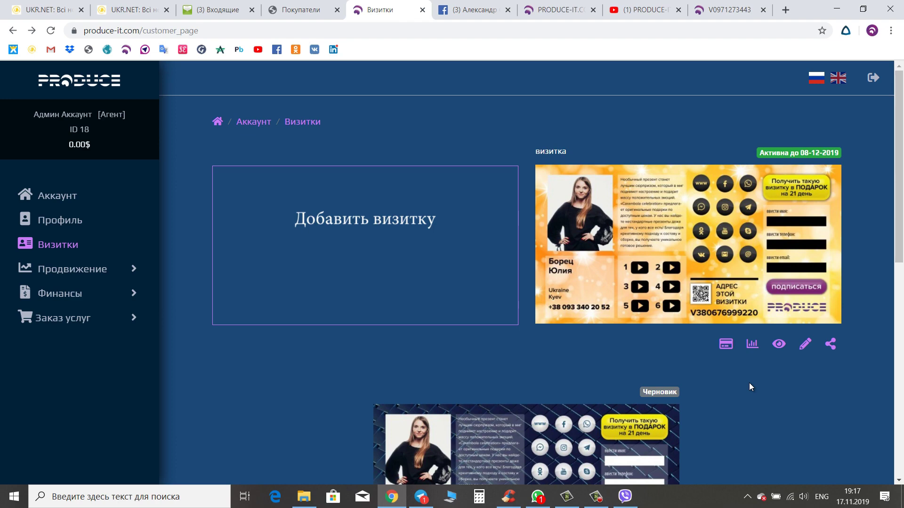
pyautogui.hotkey('ctrl', '9')
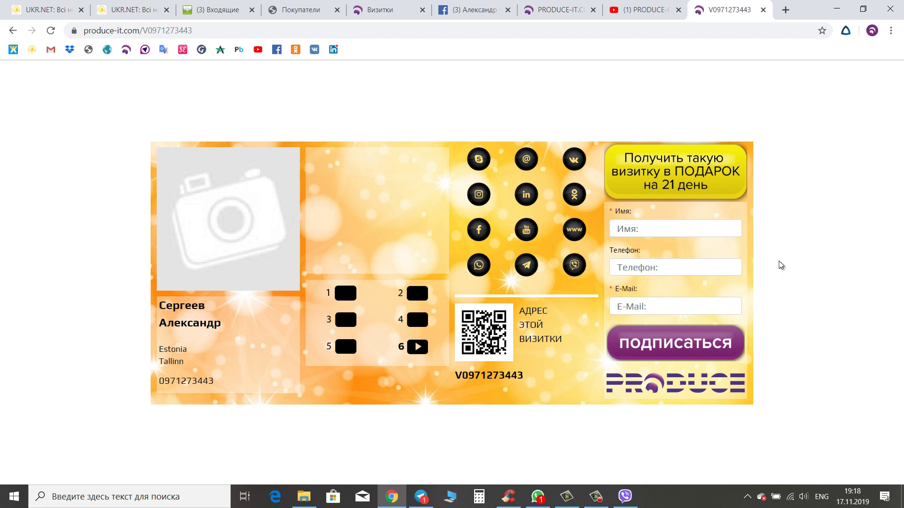
# - Bookmark the orange card's public page using the bookmarks bar's 'Добавить страницу' option
pyautogui.rightClick(536, 50)
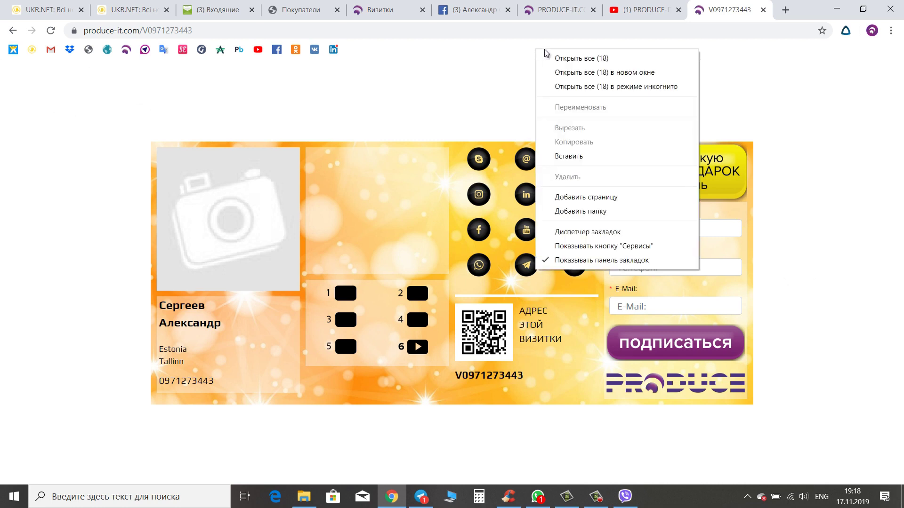
pyautogui.click(598, 198)
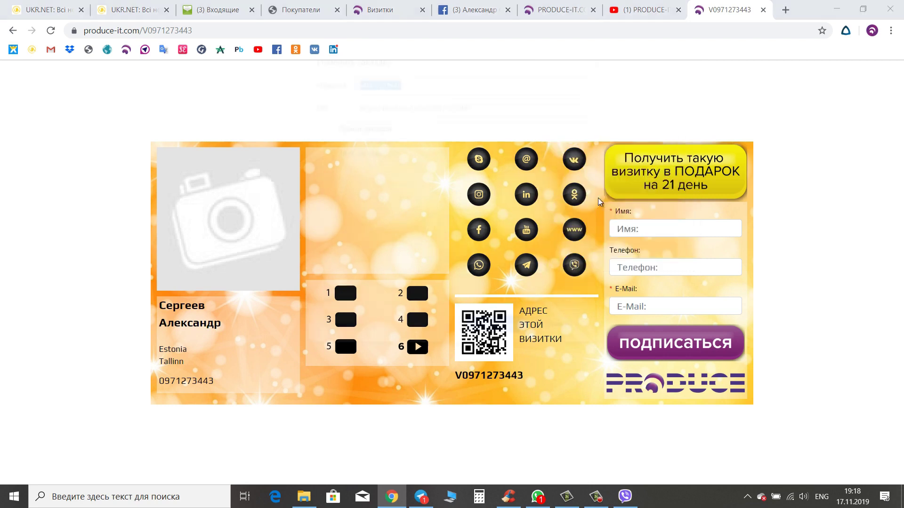
pyautogui.click(502, 335)
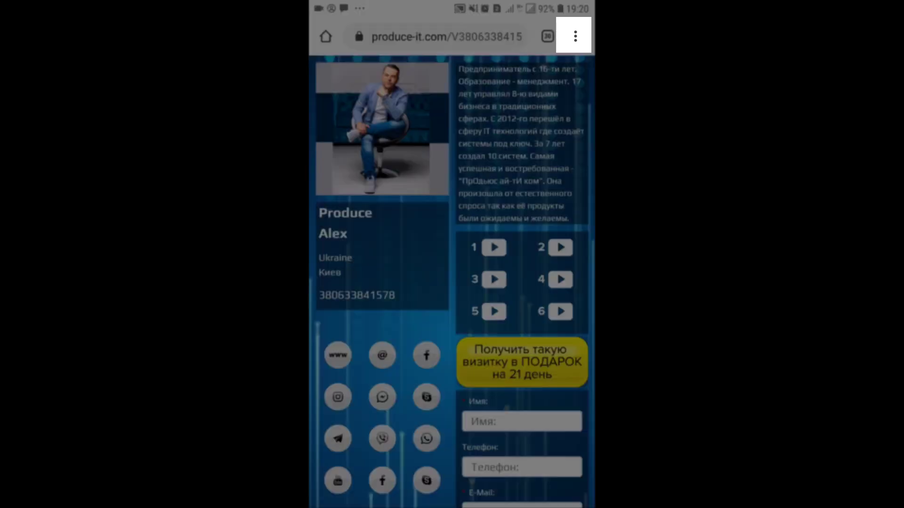
# - Add the blue card page to the phone's home screen as a shortcut named with the owner's first name
pyautogui.click(576, 36)
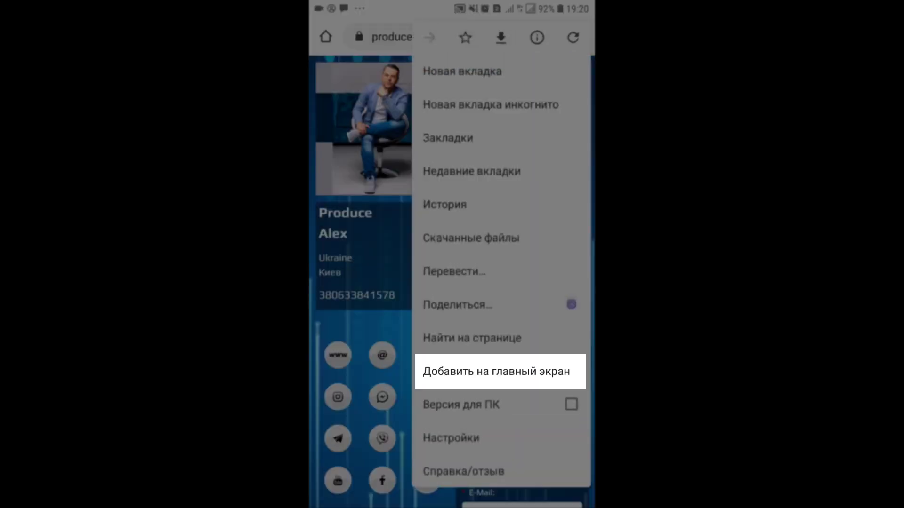
pyautogui.click(499, 371)
pyautogui.write('A')
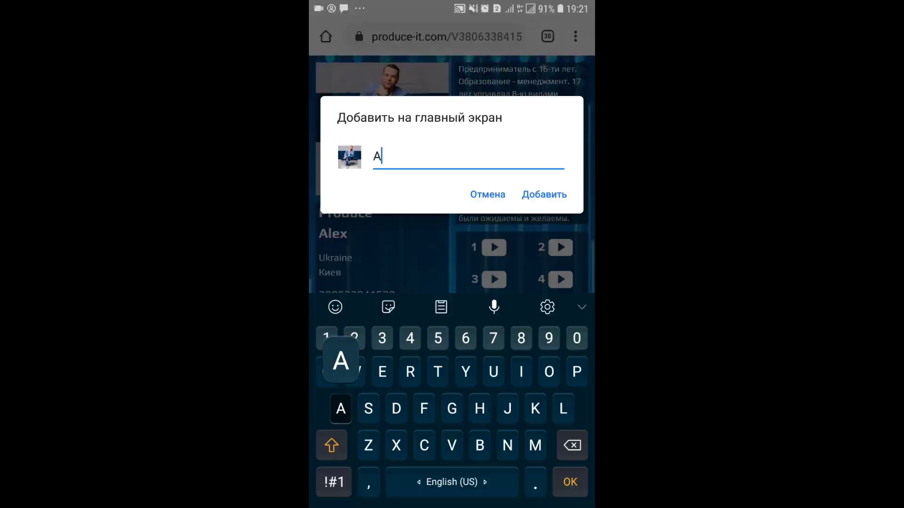
pyautogui.write('lex')
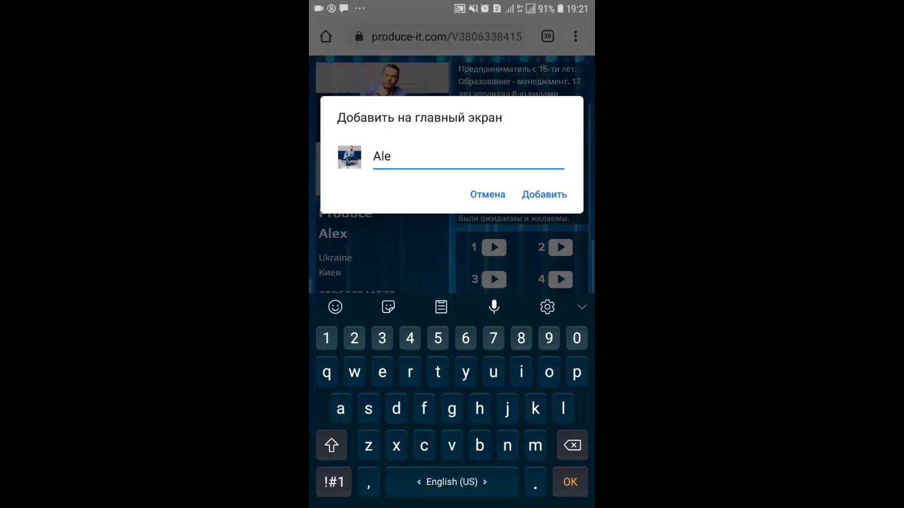
pyautogui.click(544, 194)
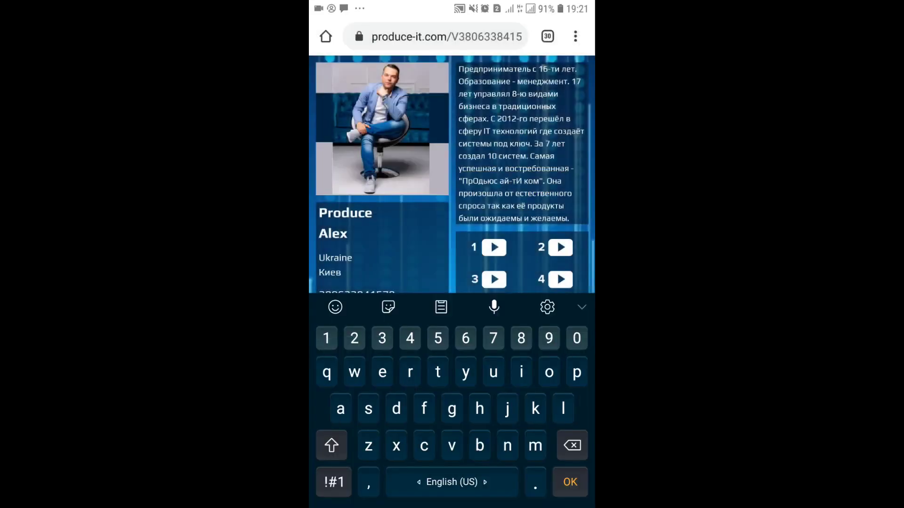
pyautogui.click(535, 349)
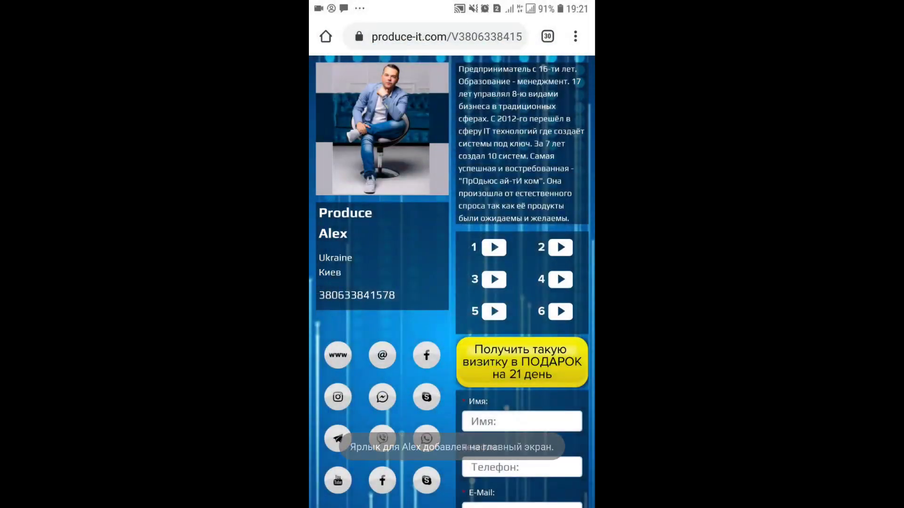
pyautogui.press('Home')
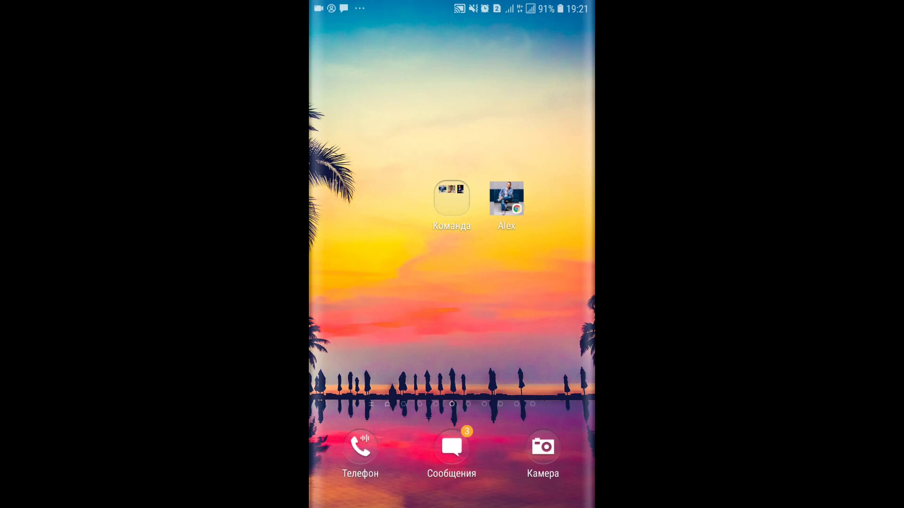
# - Drag the new card shortcut into the Команда folder beside the other card shortcuts
pyautogui.moveTo(507, 198); pyautogui.dragTo(396, 59)
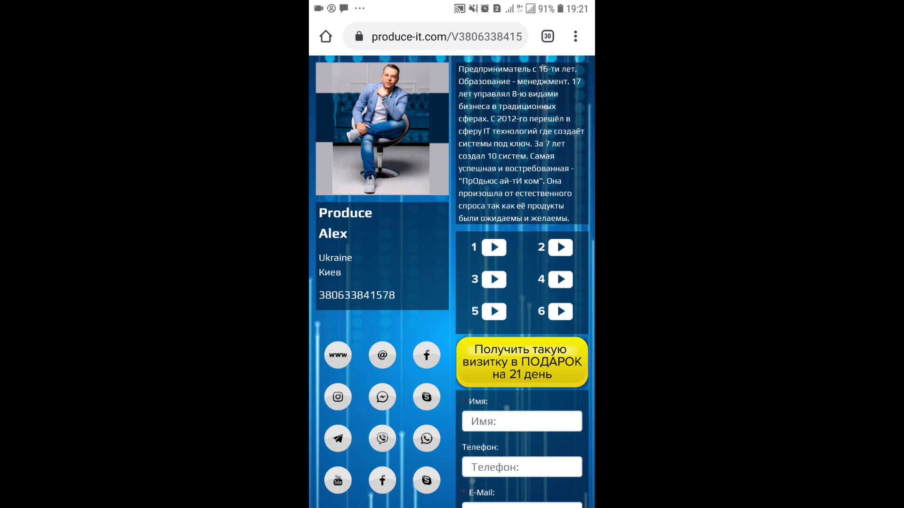
pyautogui.press('Home')
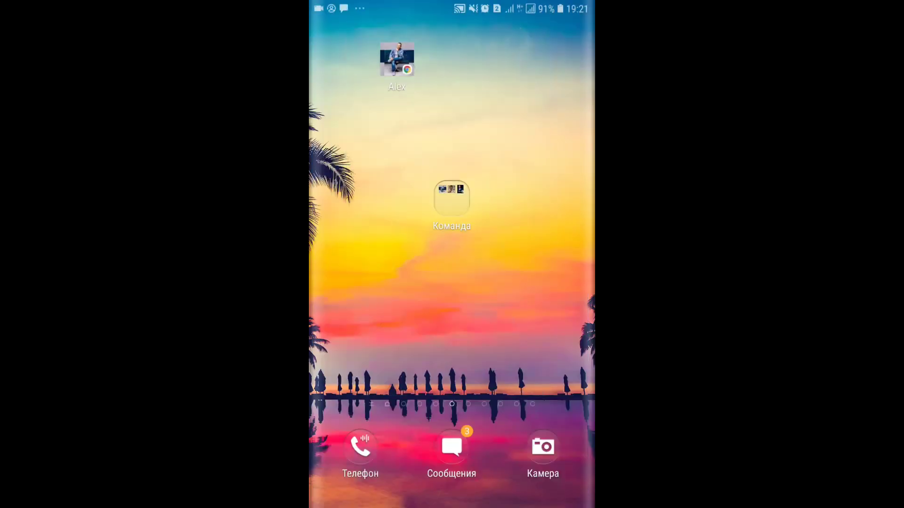
pyautogui.click(452, 198)
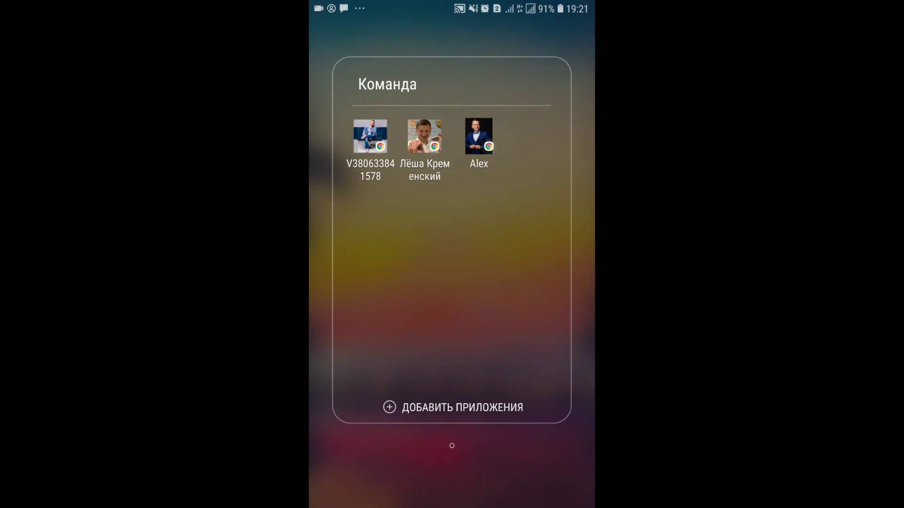
pyautogui.press('Escape')
pyautogui.moveTo(397, 59); pyautogui.dragTo(452, 198)
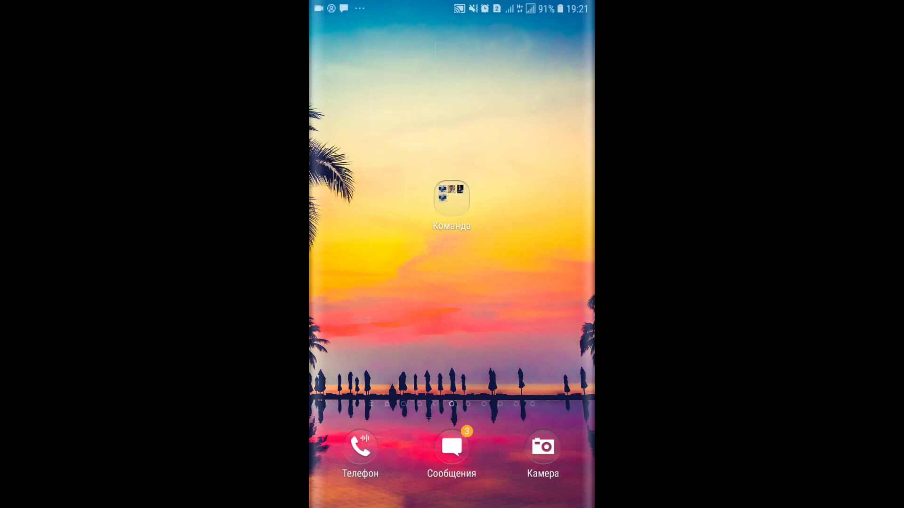